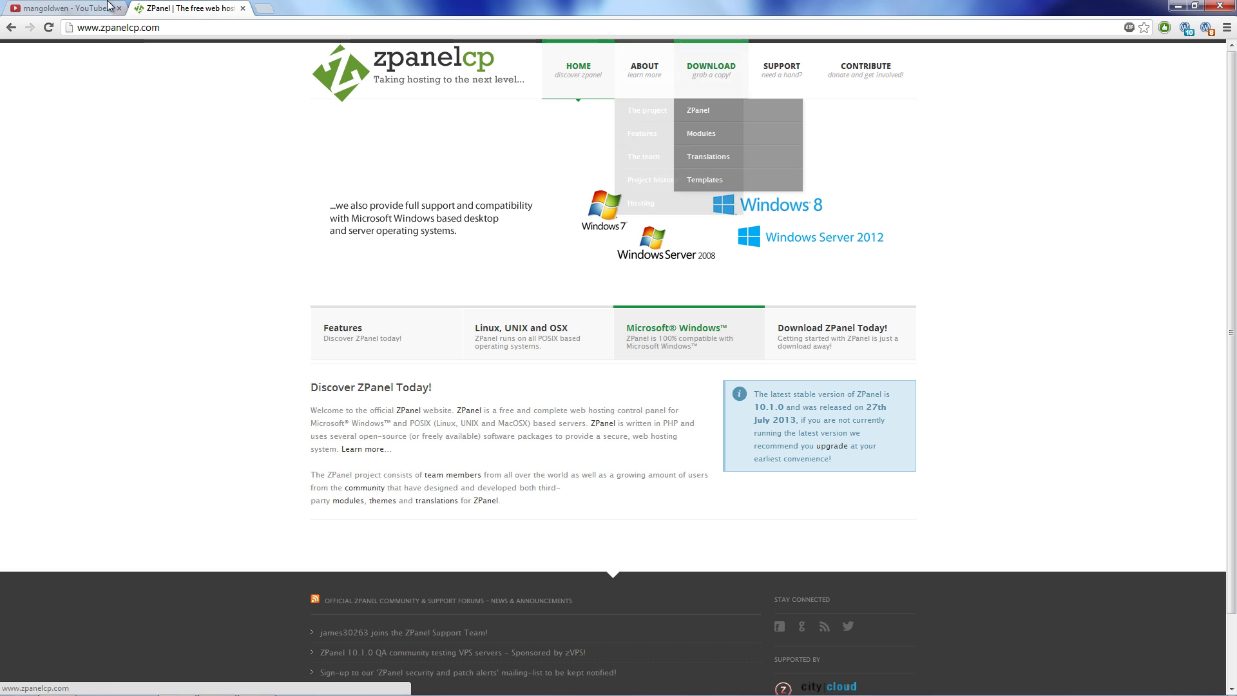
- Download the ZPanel 10.1.0 installer for CentOS 6.3 (64bit) from the site's Download page
left_click(744, 122)
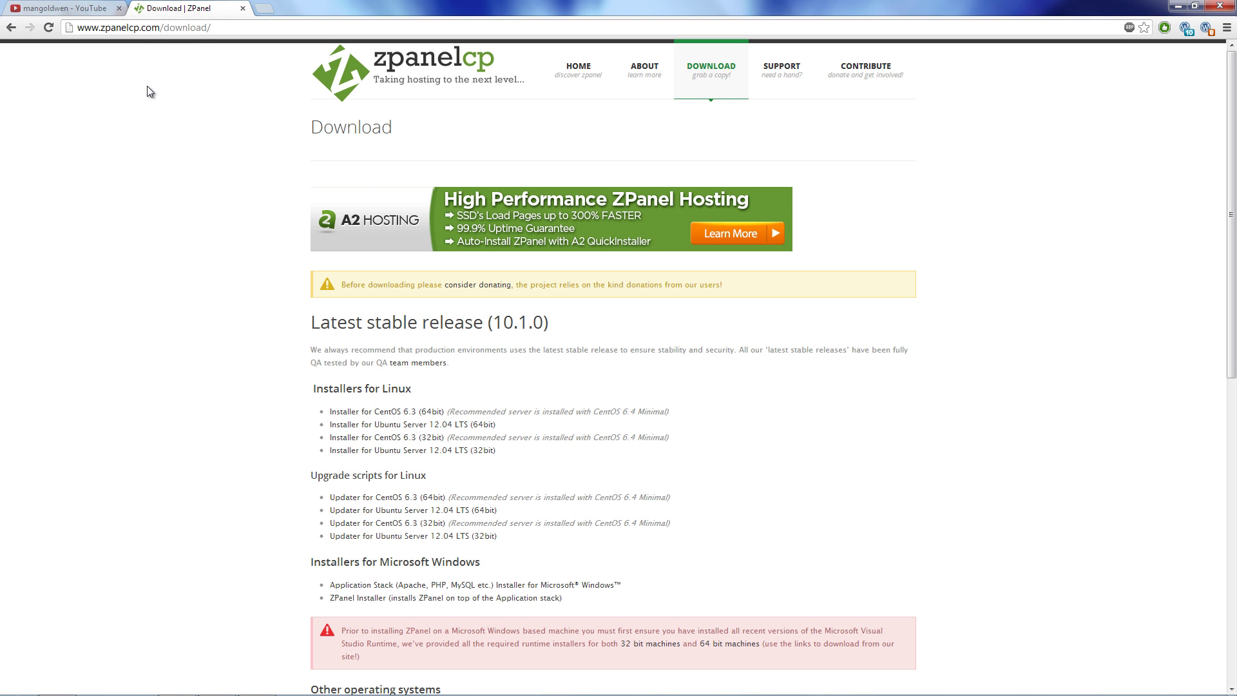
mouse_move(704, 76)
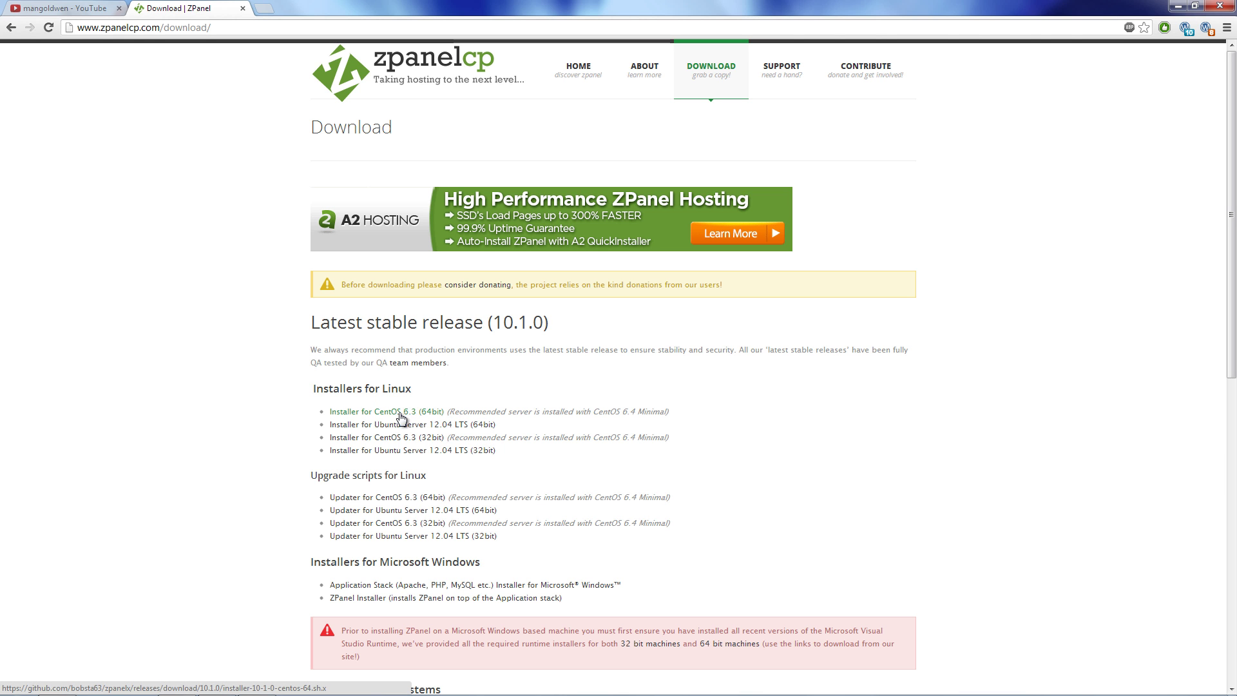
left_click(387, 413)
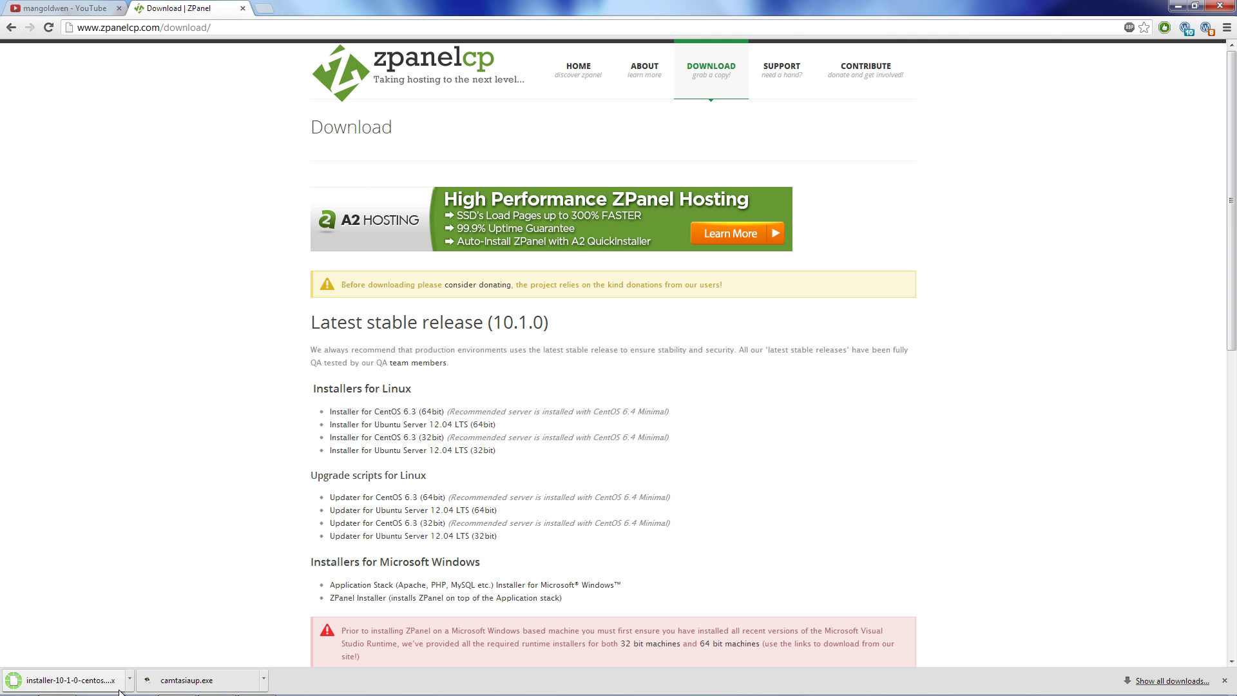
- Move installer-10-1-0-centos-64.sh.x from the Downloads folder to the desktop and place it beside the other desktop icons
left_click(1146, 679)
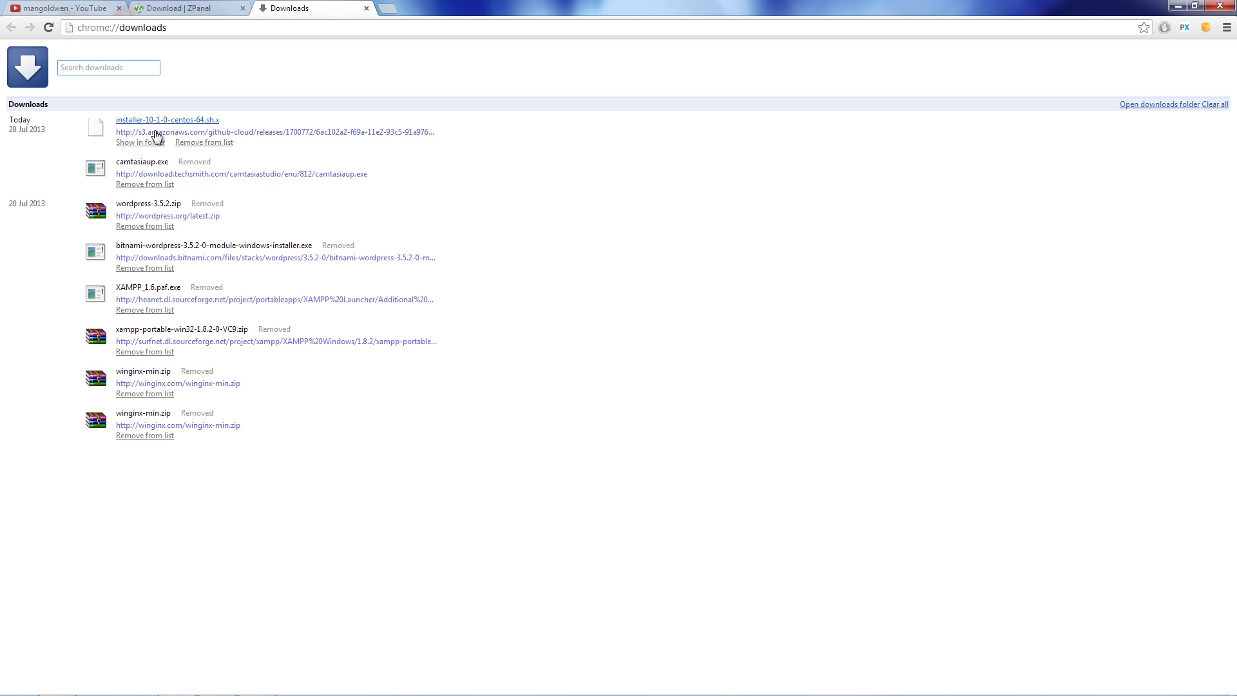
left_click(139, 142)
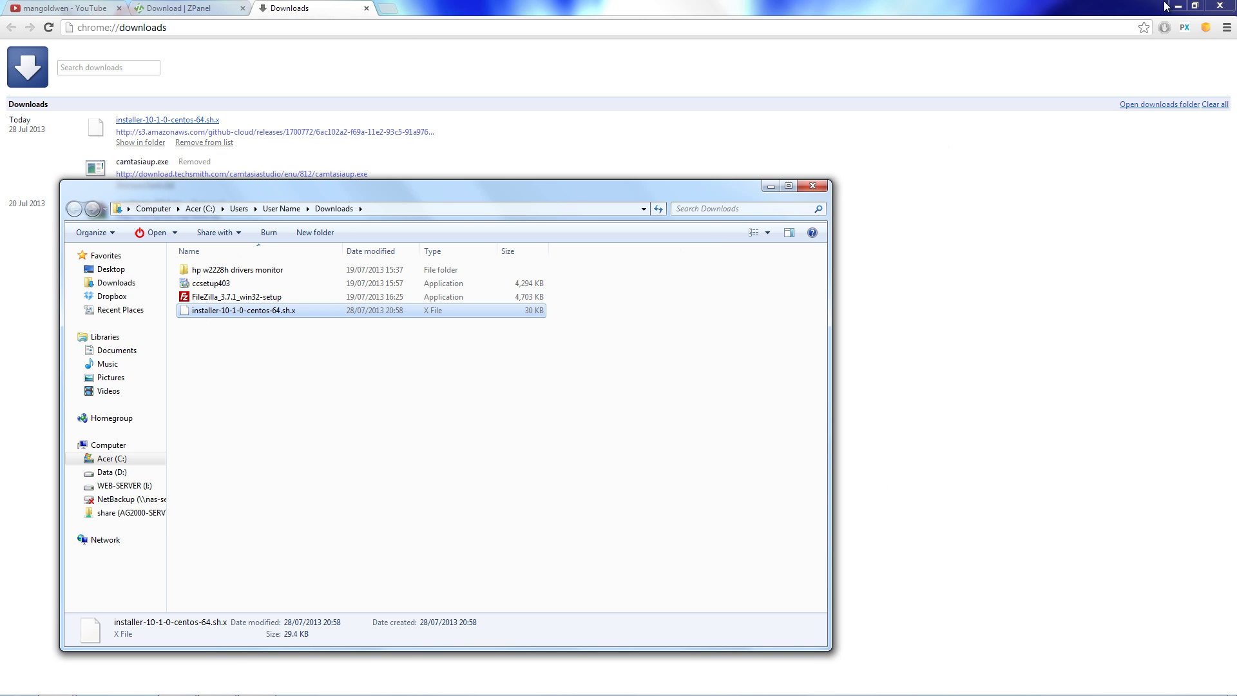
left_click(1177, 5)
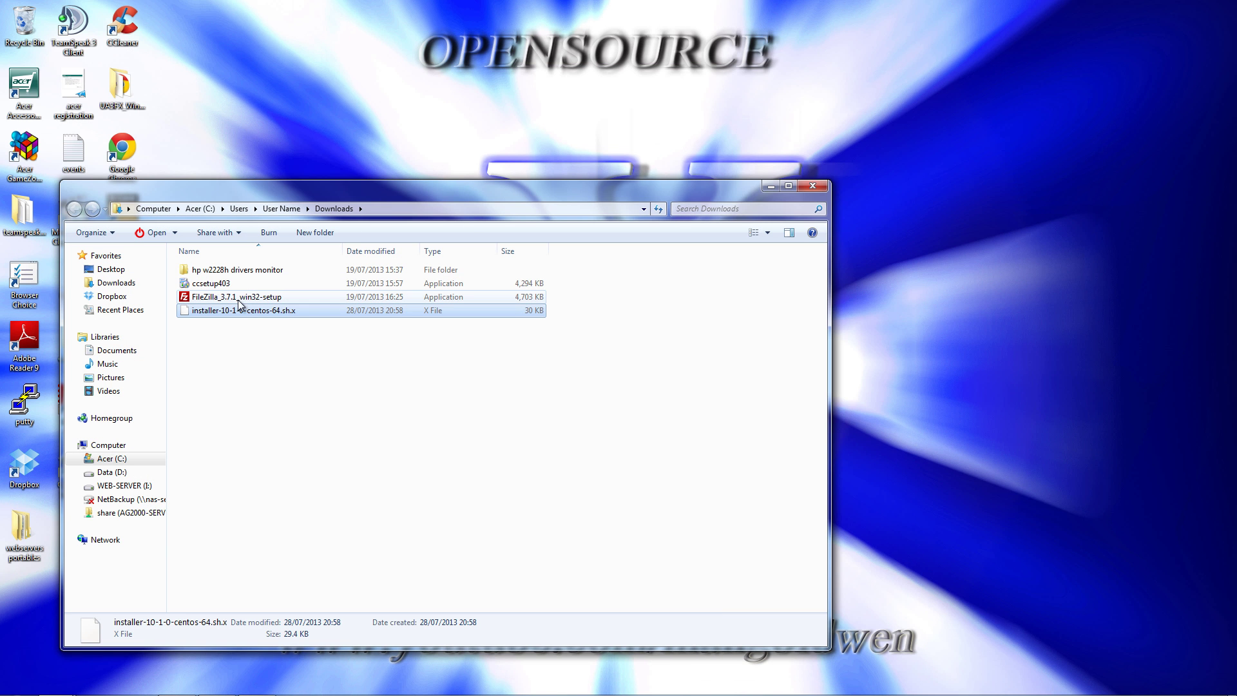
left_click_drag(355, 312, 922, 339)
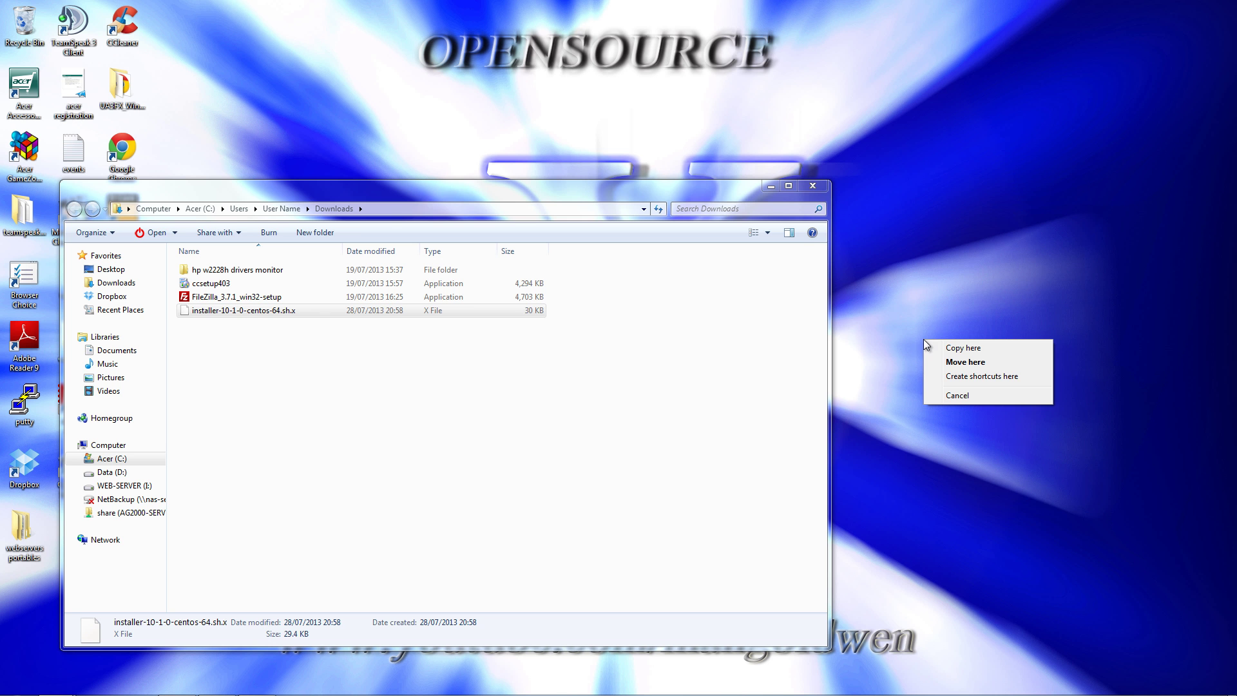
left_click(959, 362)
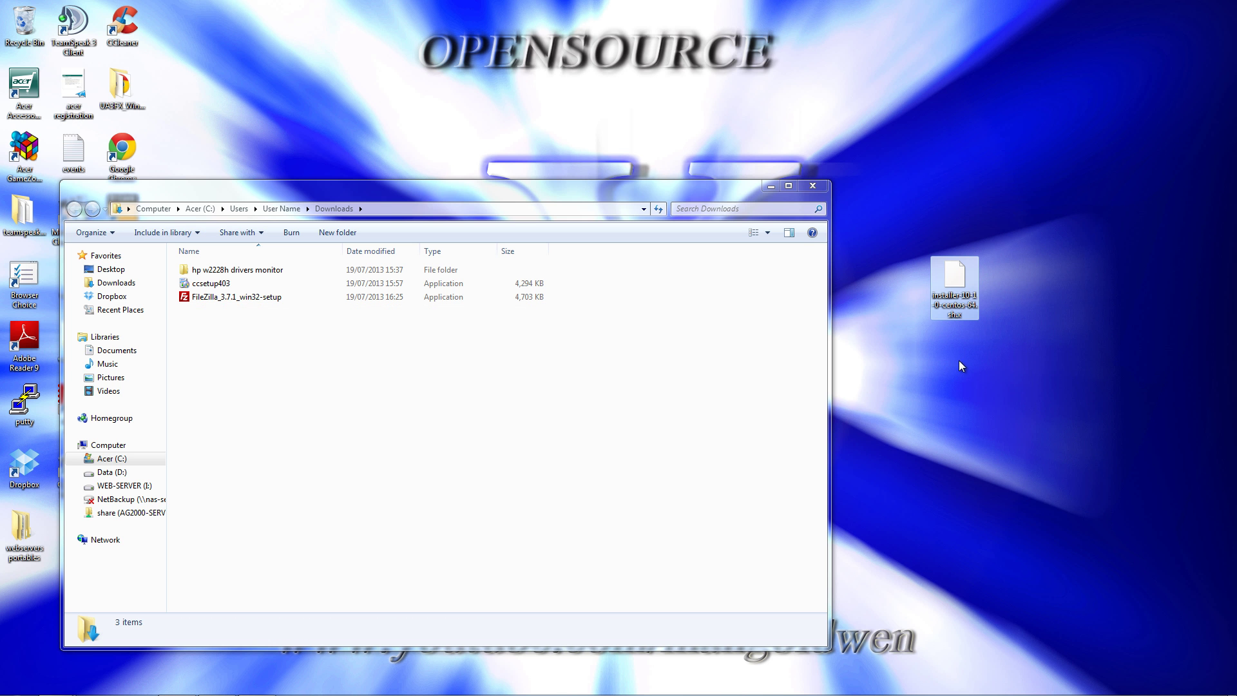
left_click(814, 186)
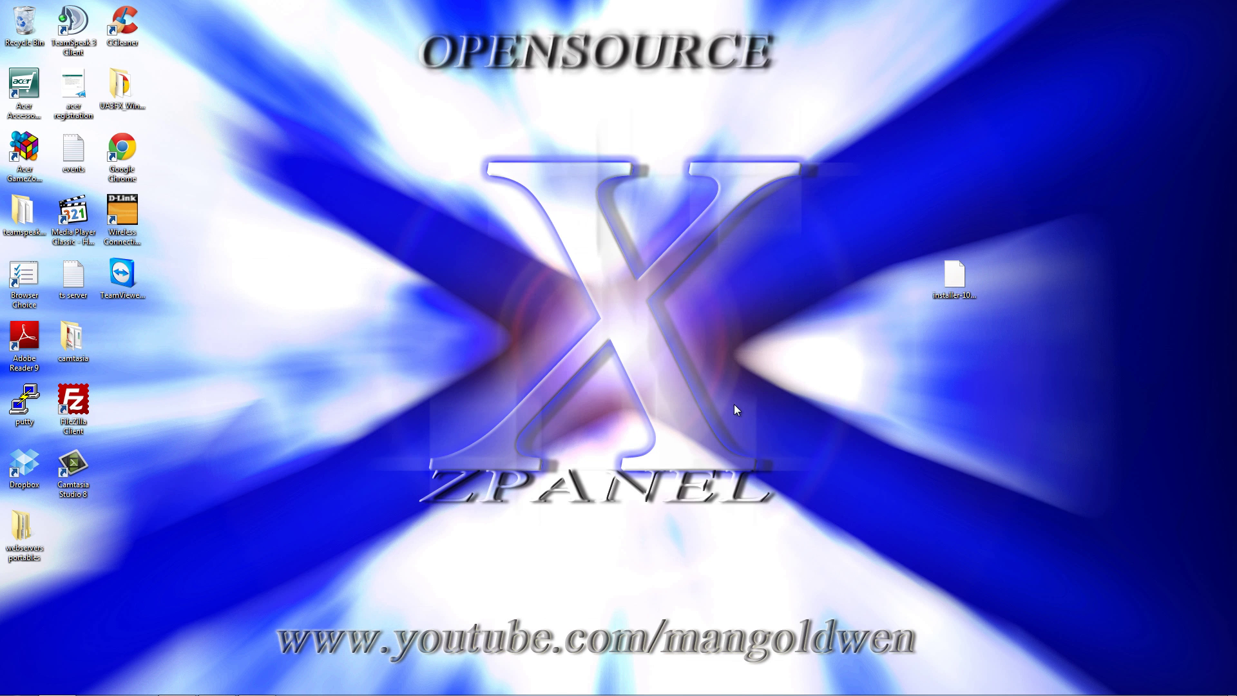
left_click_drag(643, 331, 160, 345)
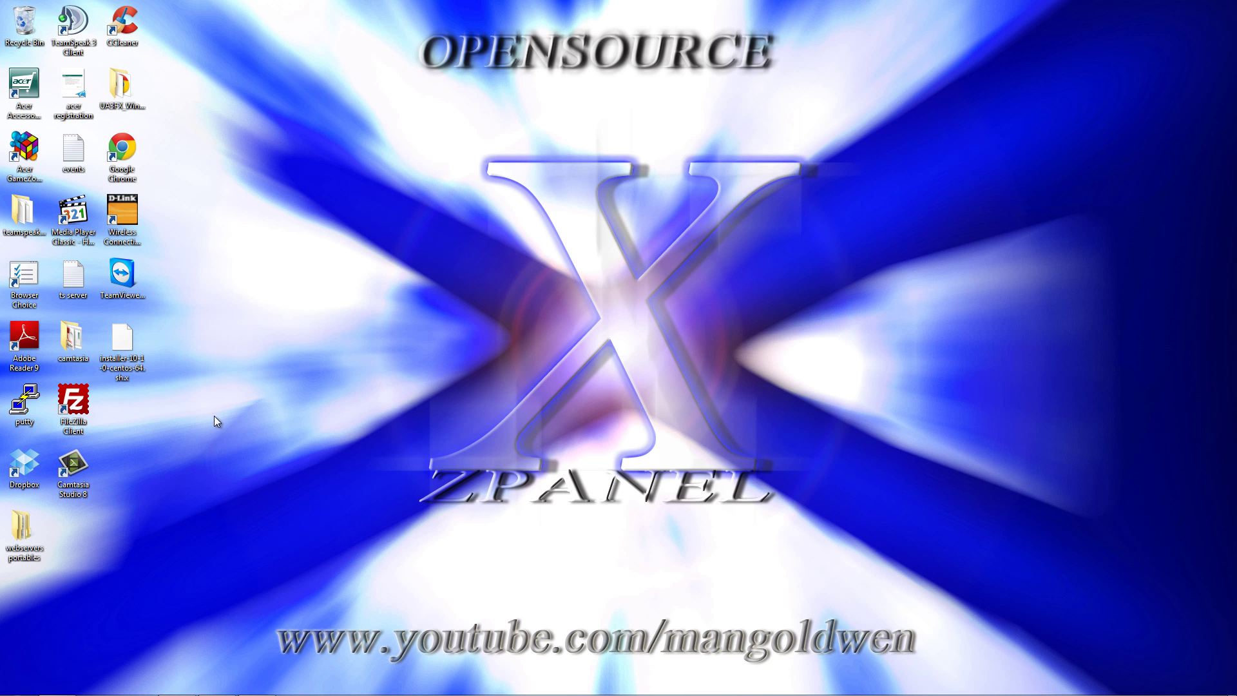
- Open PuTTY and connect to 192.168.1.250 over SSH on port 22, allowing firewall access and trusting the server's host key
mouse_move(107, 694)
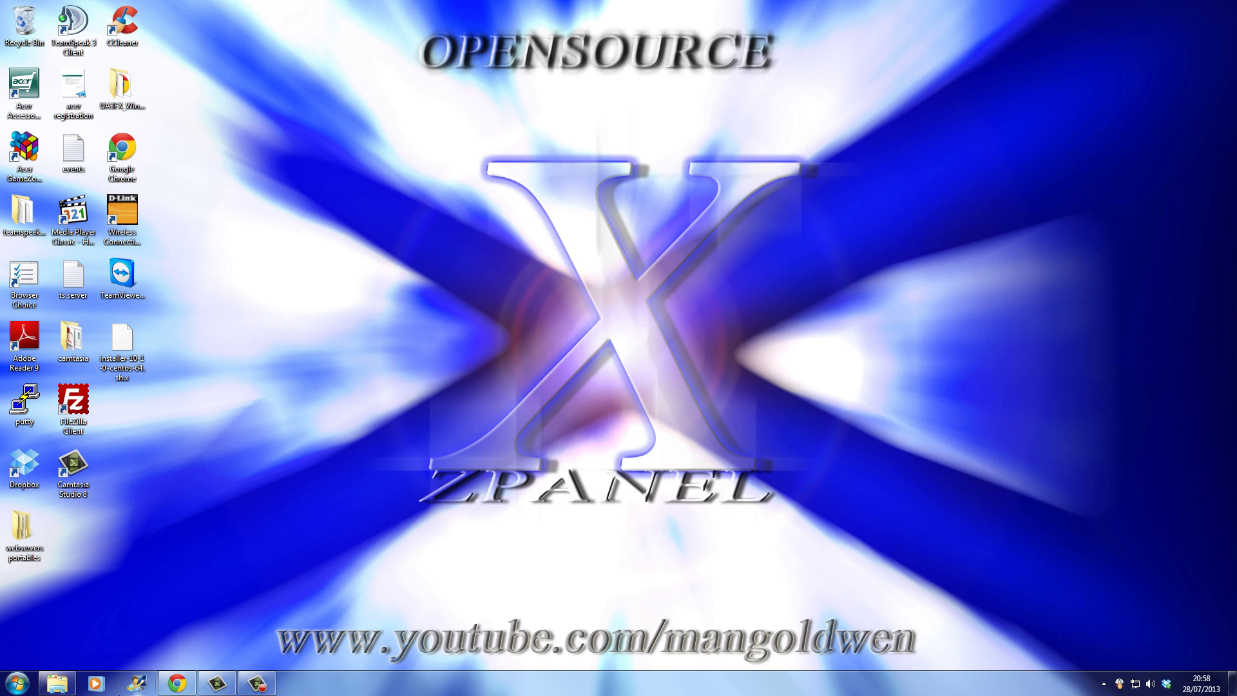
double_click(25, 403)
left_click_drag(599, 219, 382, 313)
left_click(393, 377)
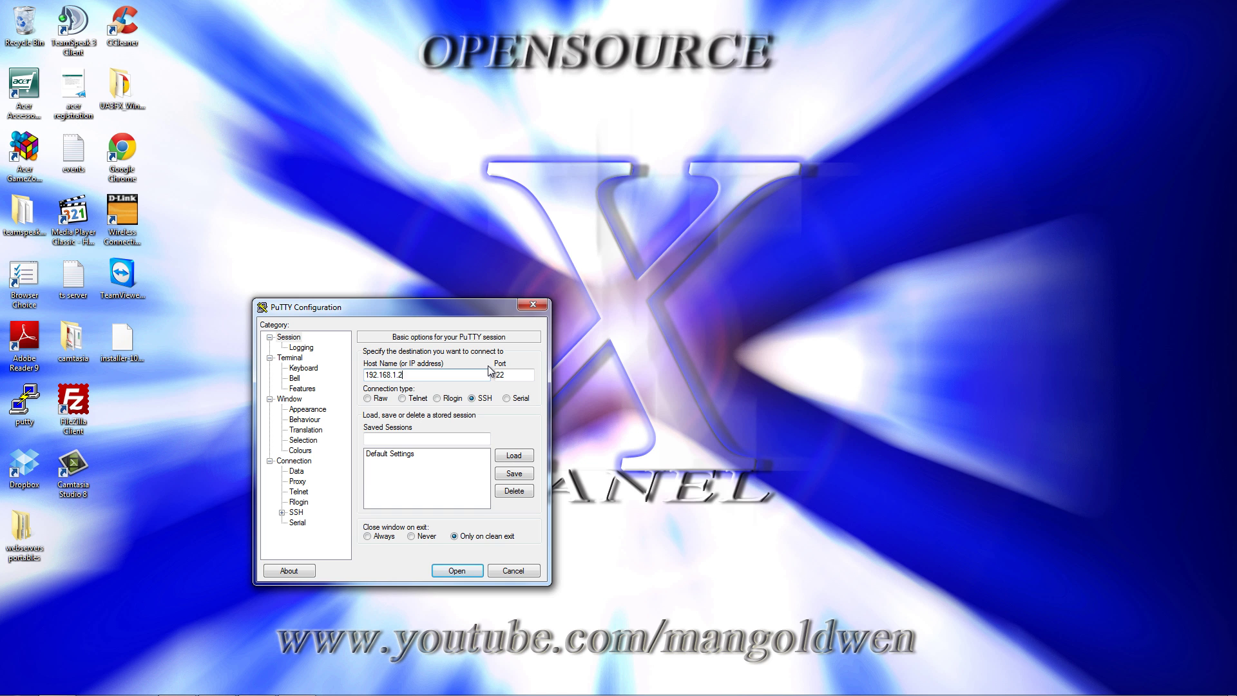
key("Return")
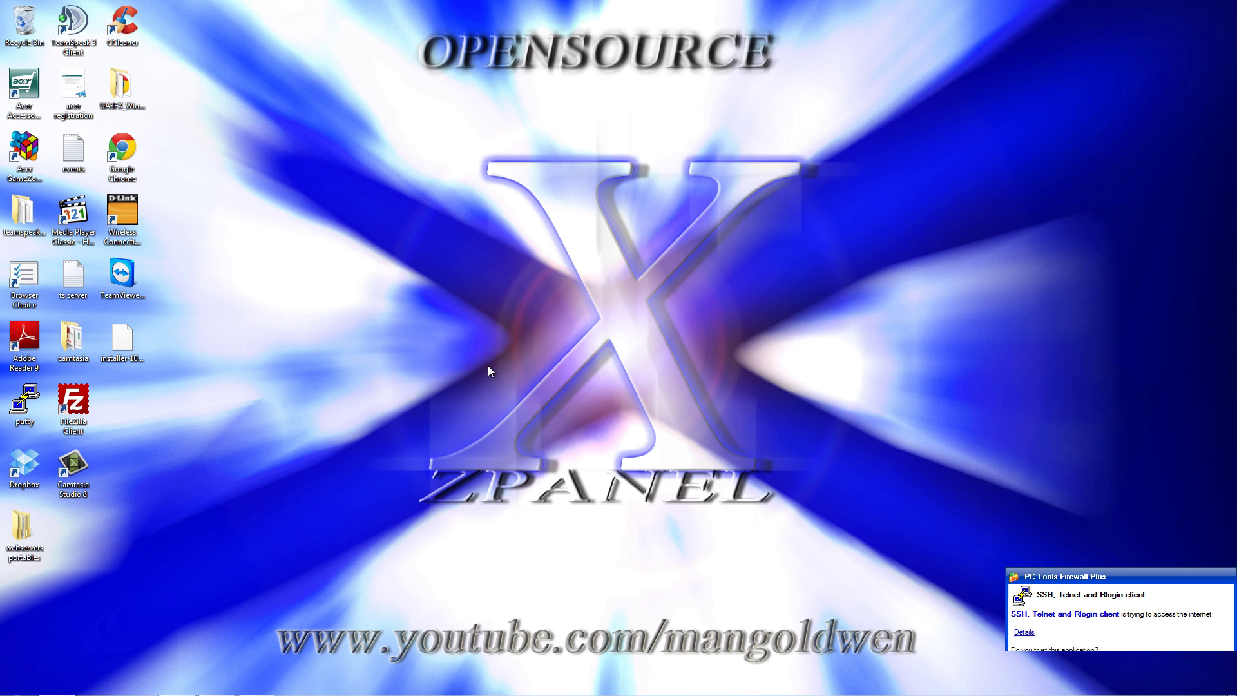
left_click(1150, 656)
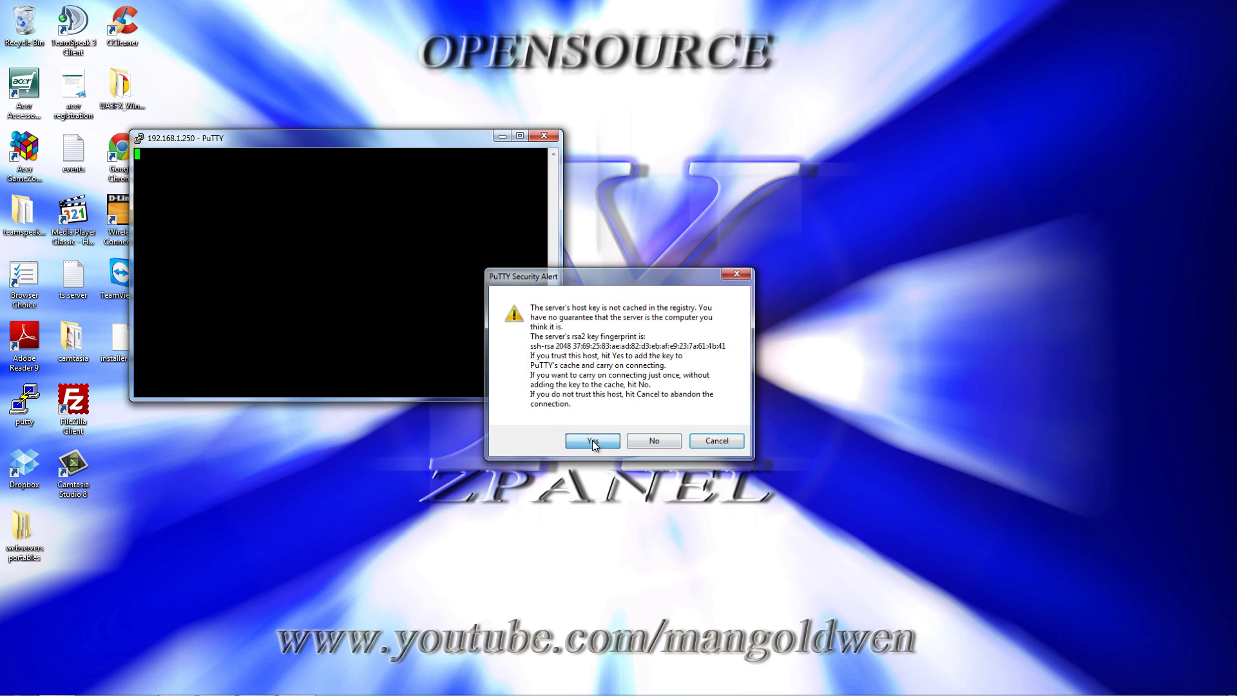
left_click(595, 438)
left_click_drag(335, 136, 582, 303)
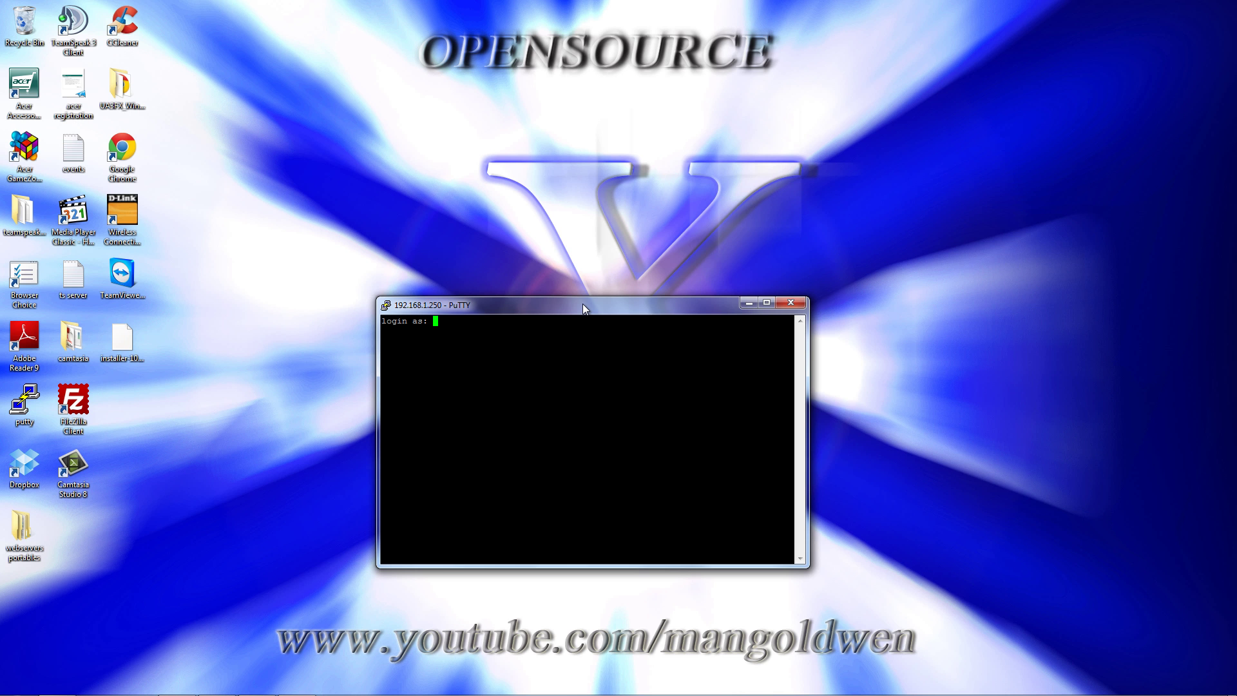
- Log in to the server as root with the account password
type("root")
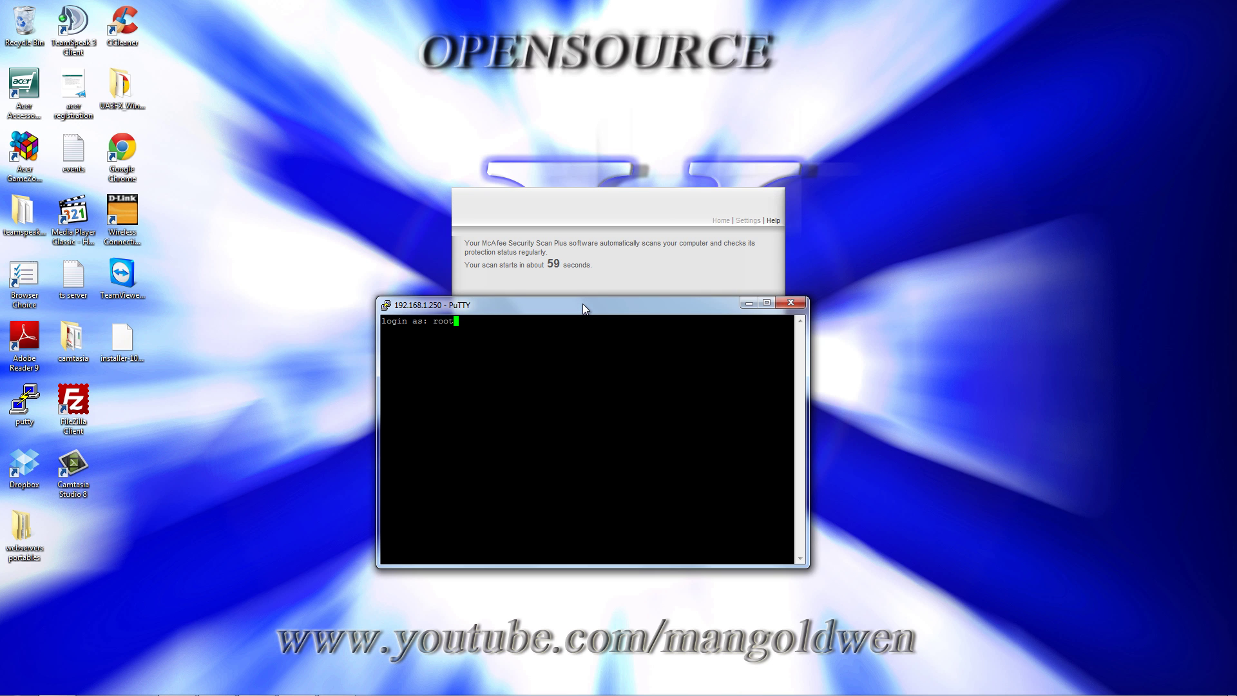
key("Return")
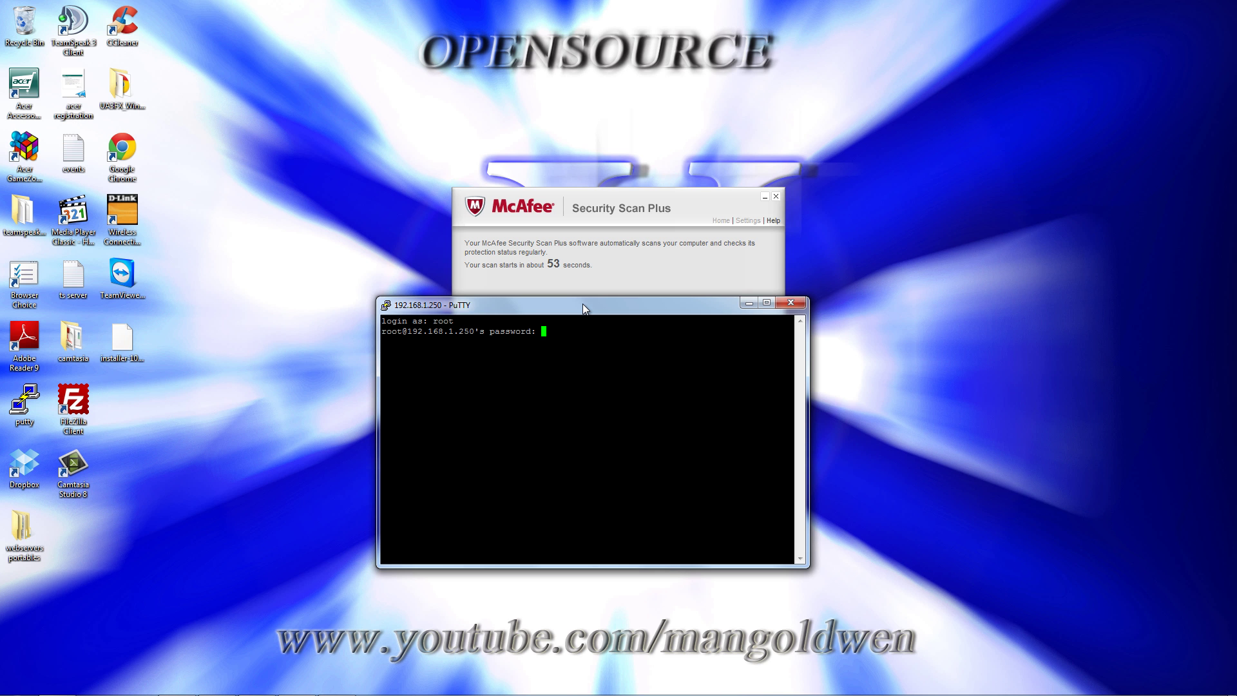
key("Return")
- Decline the McAfee security scan and move the terminal window clear of the desktop icons
left_click(719, 214)
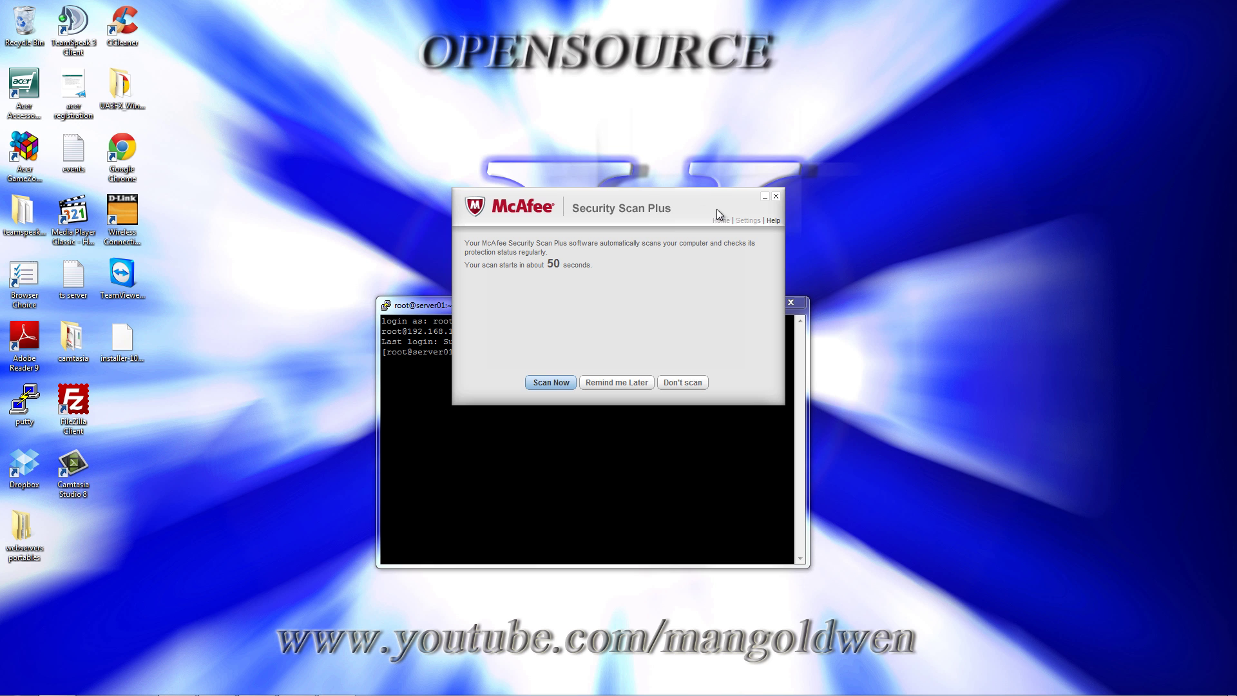
left_click(682, 383)
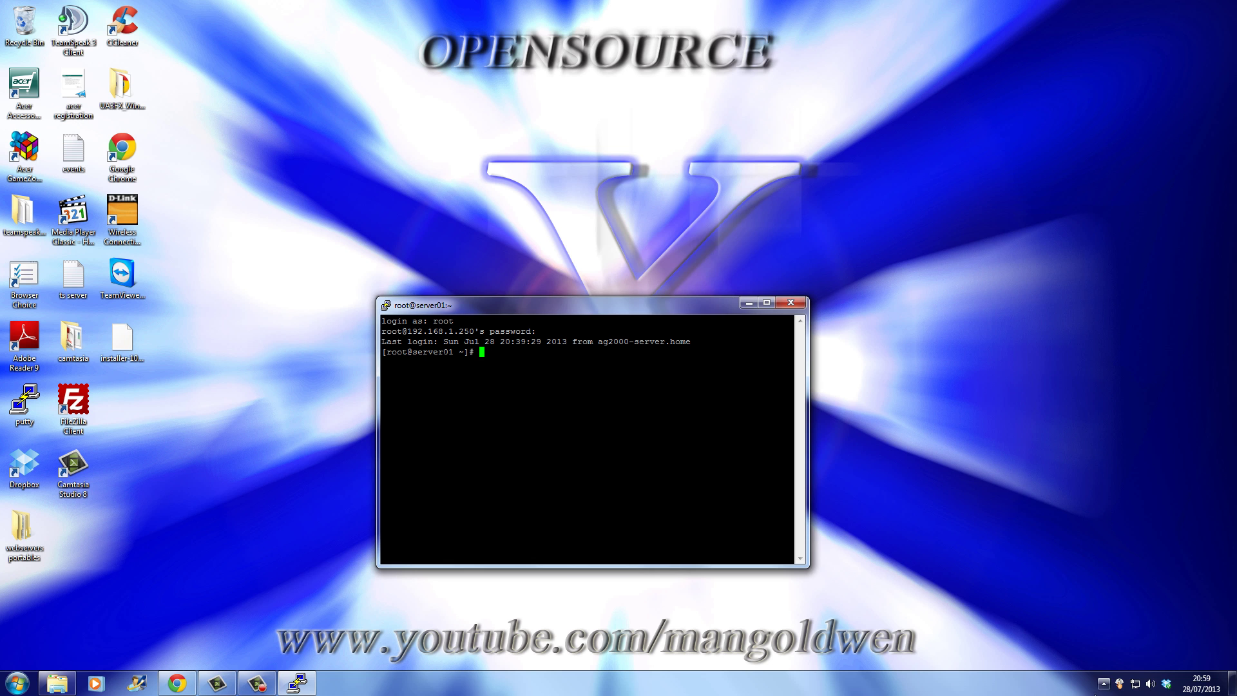
left_click(1104, 687)
left_click(1104, 687)
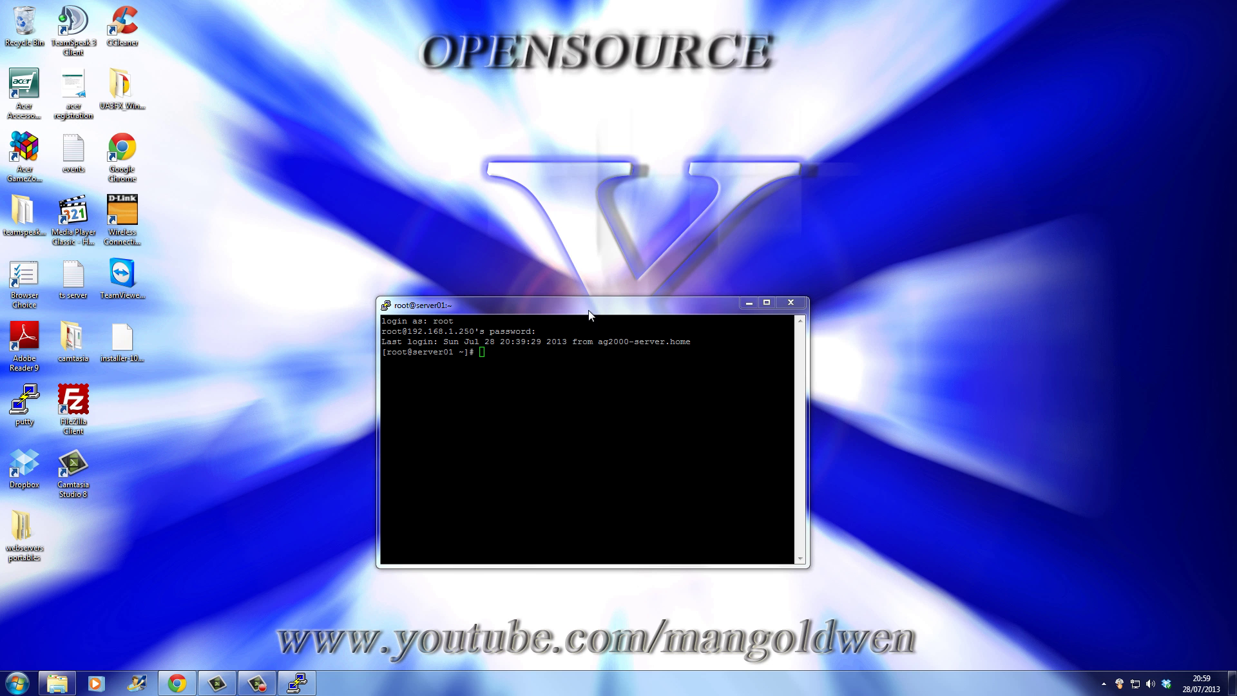
left_click_drag(589, 310, 756, 192)
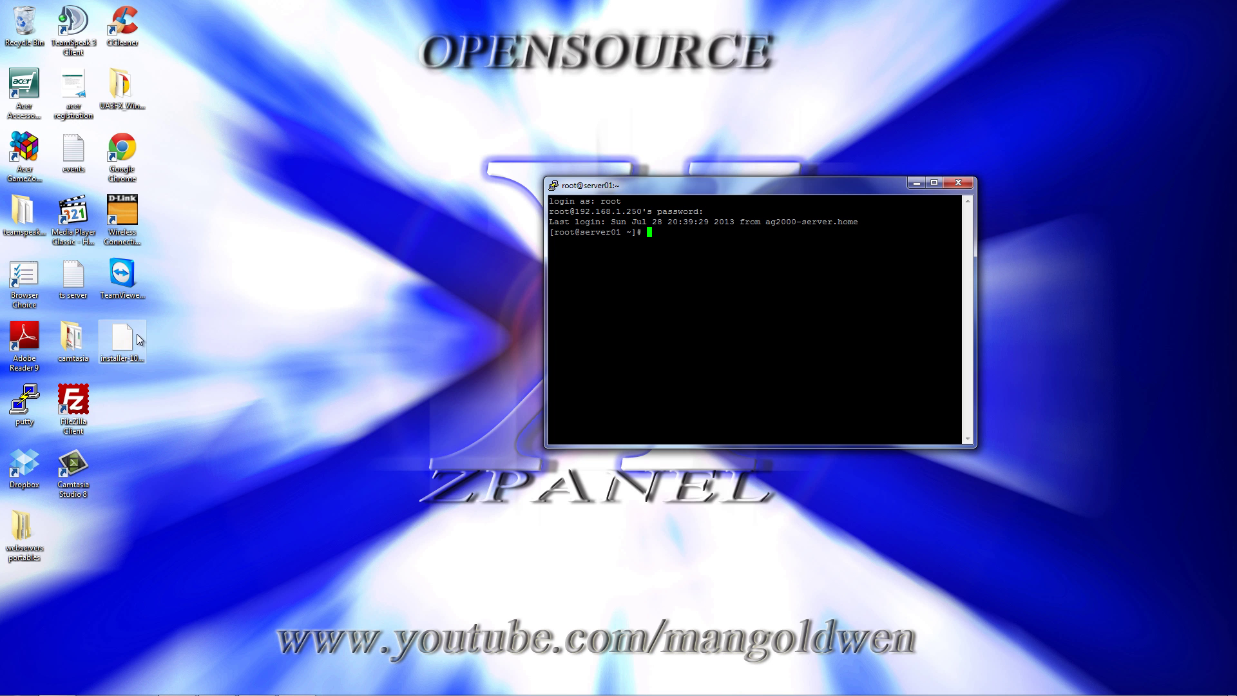
- Open FileZilla and connect to sftp://192.168.1.250 as root with the account password, remembering passwords and allowing firewall access
double_click(73, 406)
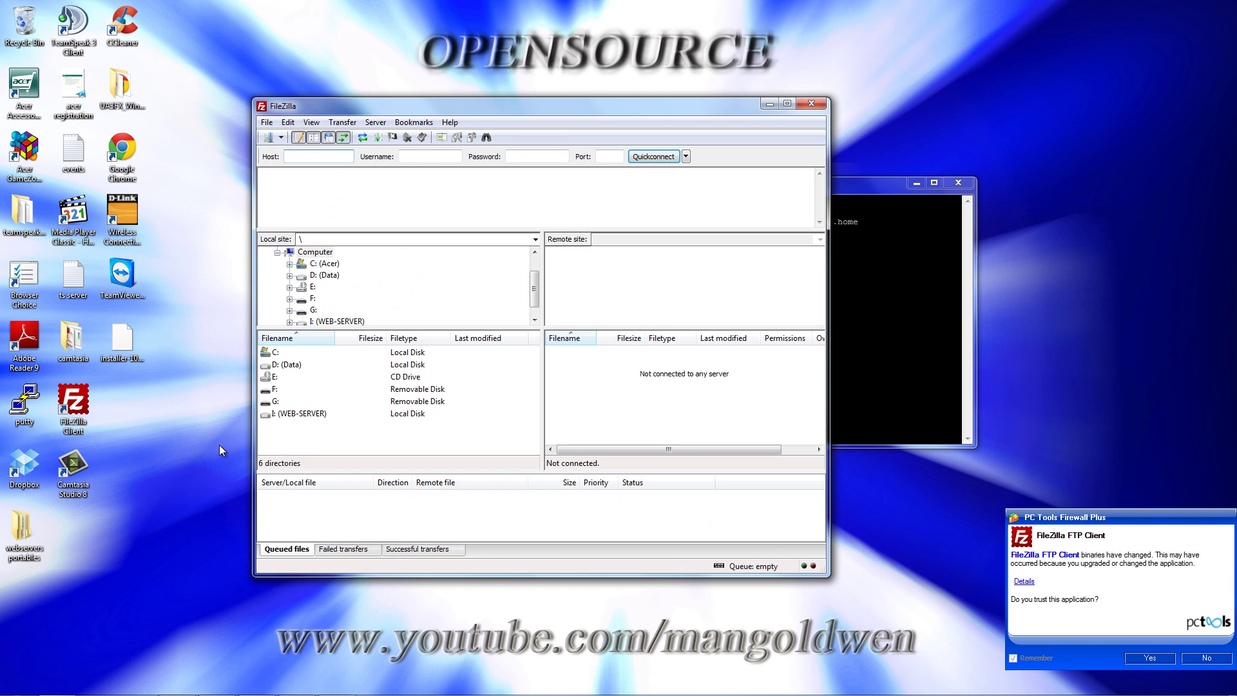
left_click(1150, 657)
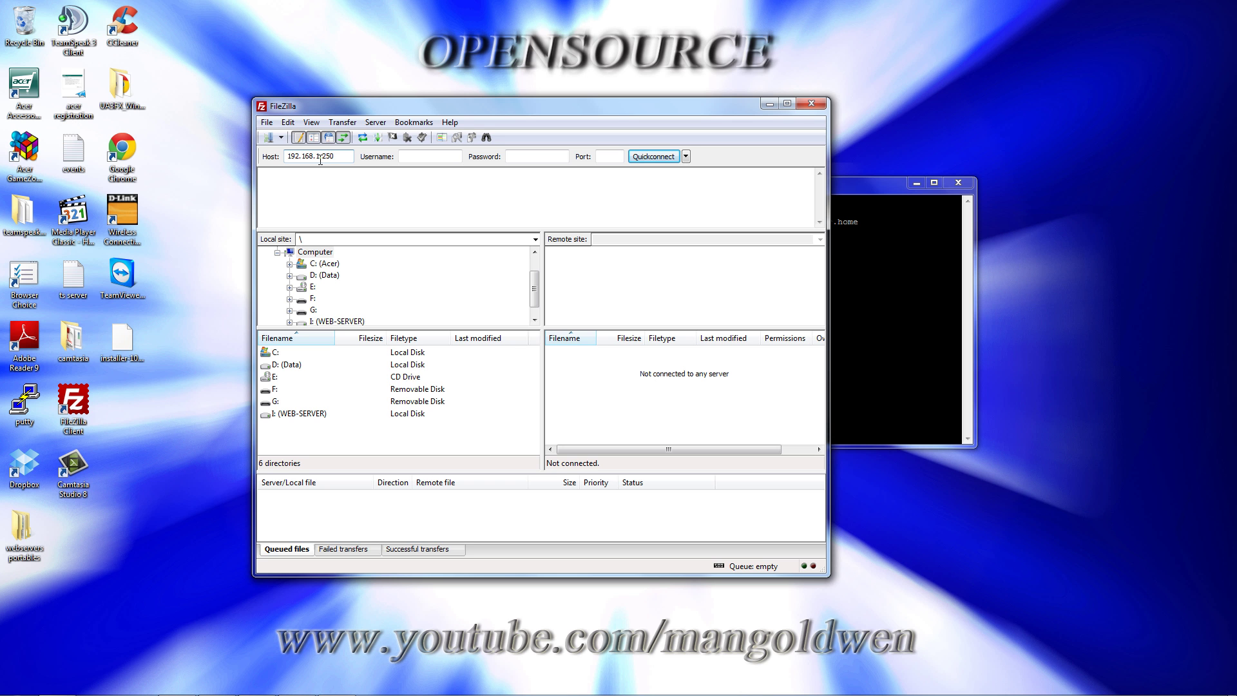
key("Tab")
key("Tab")
key("Return")
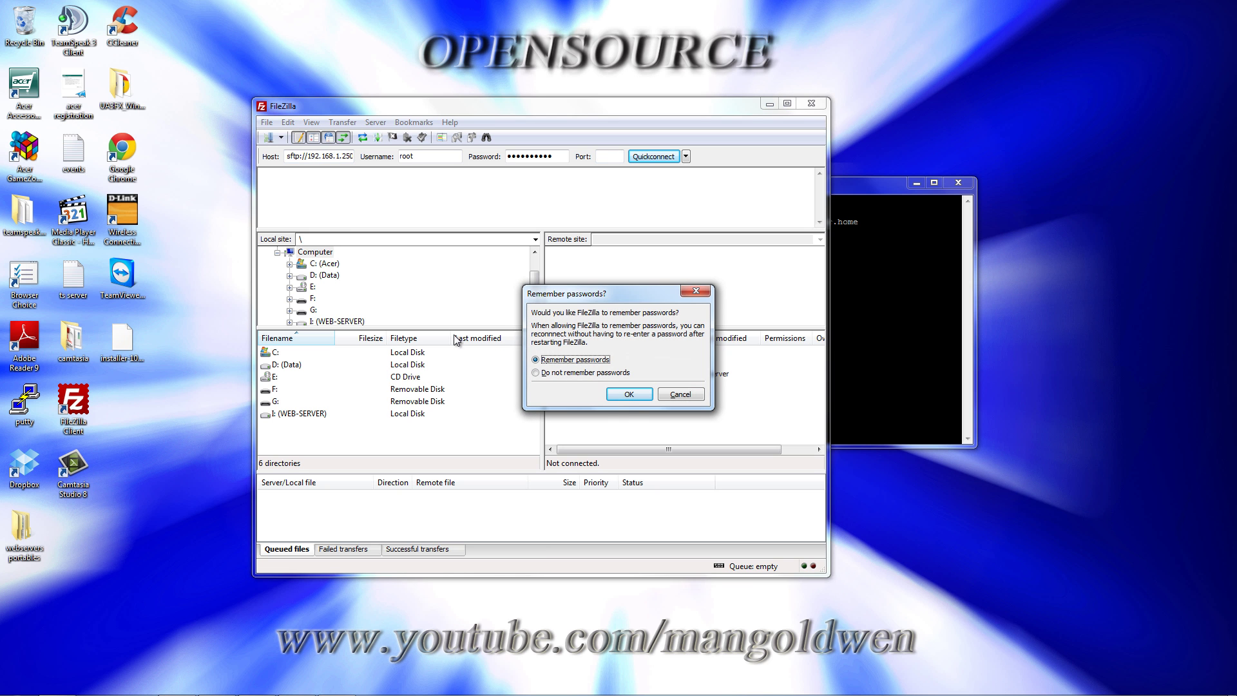
left_click(628, 394)
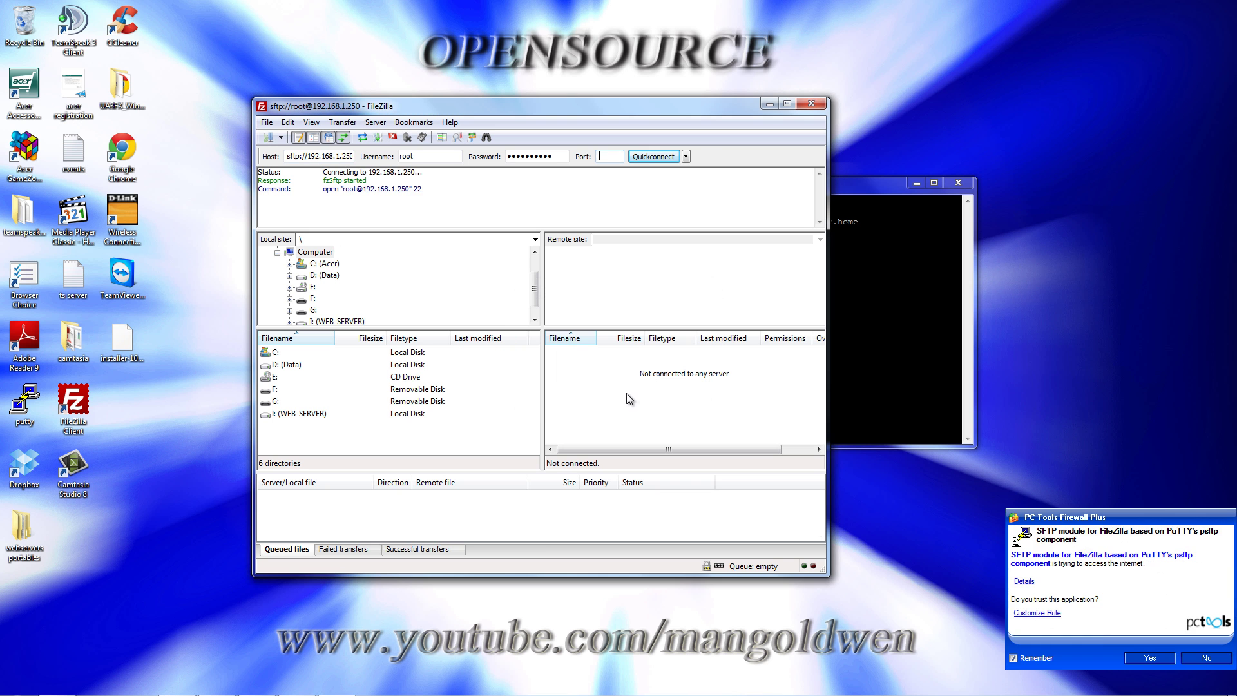
left_click(1151, 657)
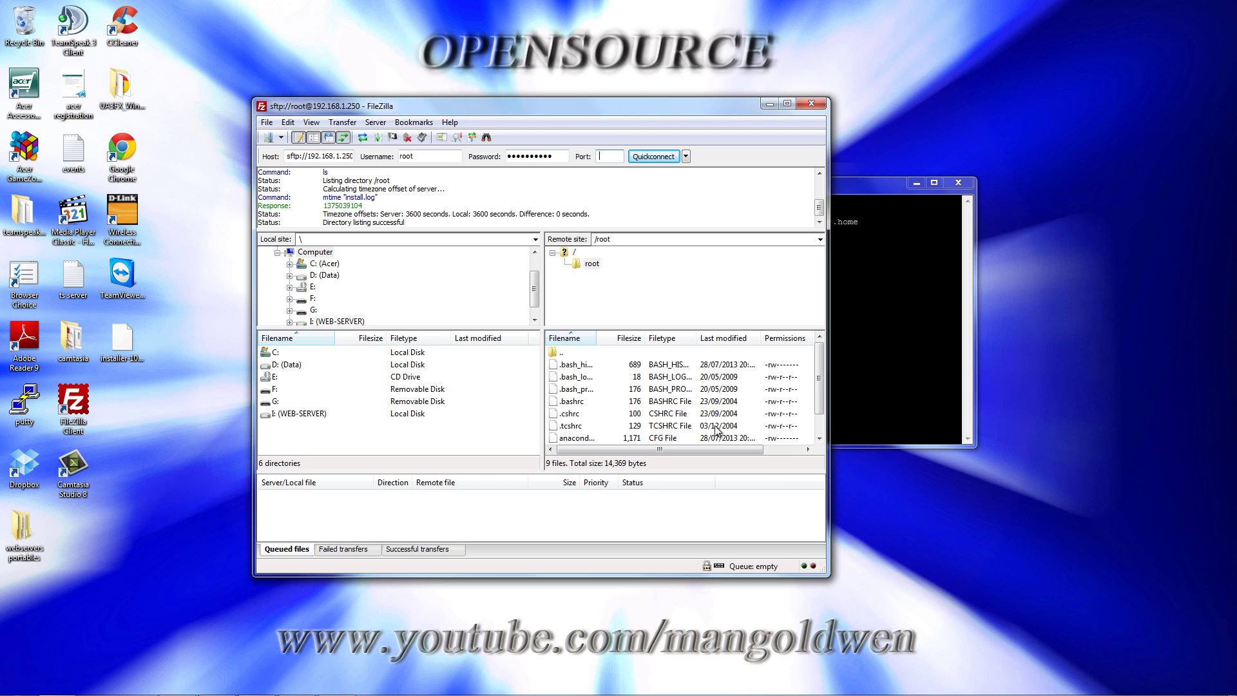
- Upload installer-10-1-0-centos-64.sh.x from the desktop to the server's /root folder, close FileZilla and return to the terminal
left_click_drag(829, 575, 1072, 675)
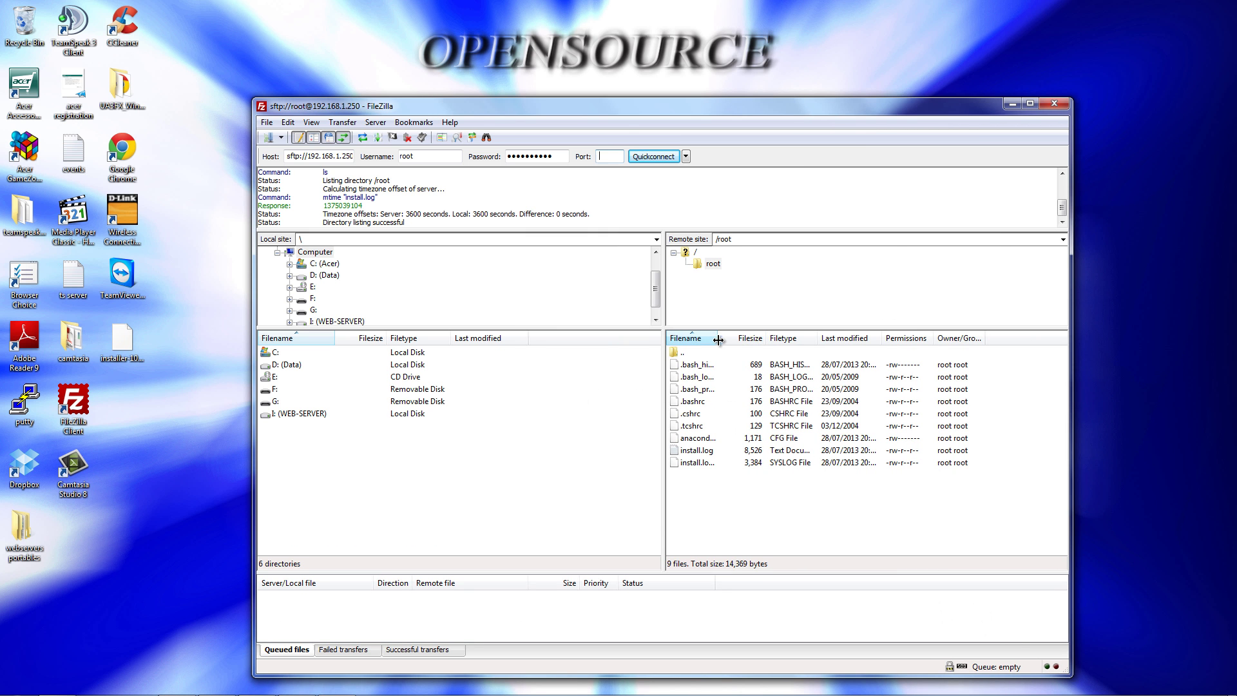
left_click_drag(717, 338, 814, 338)
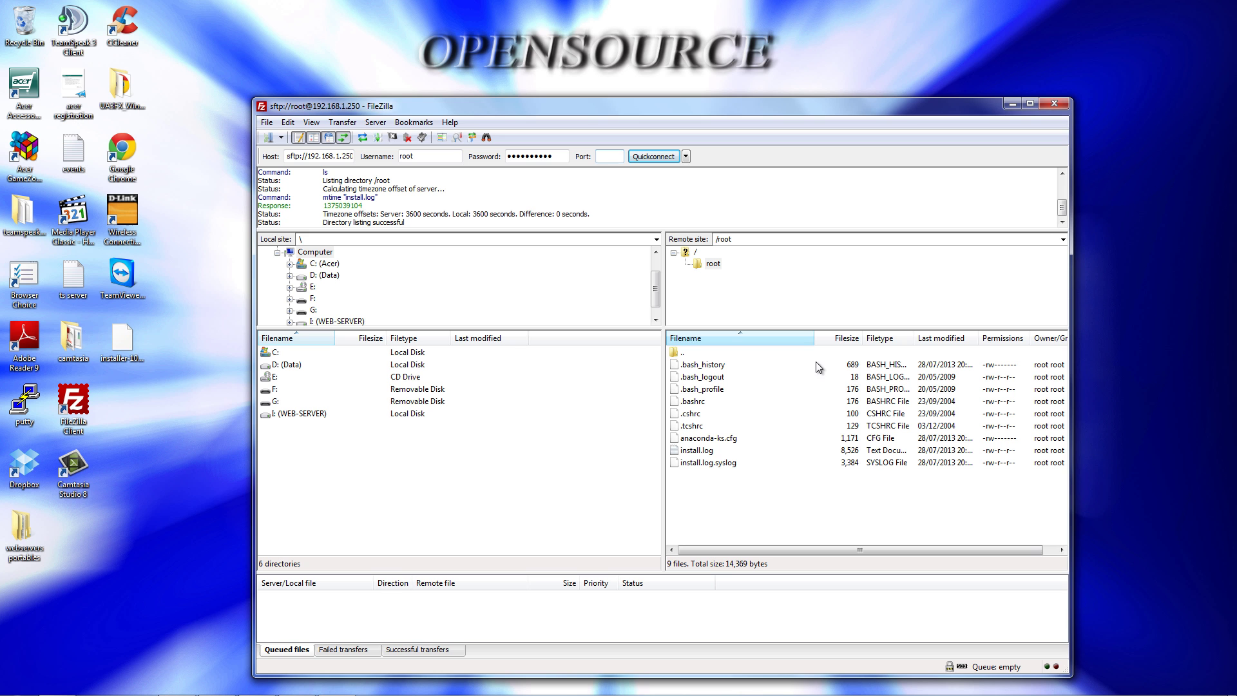
left_click(122, 342)
left_click_drag(122, 342, 722, 516)
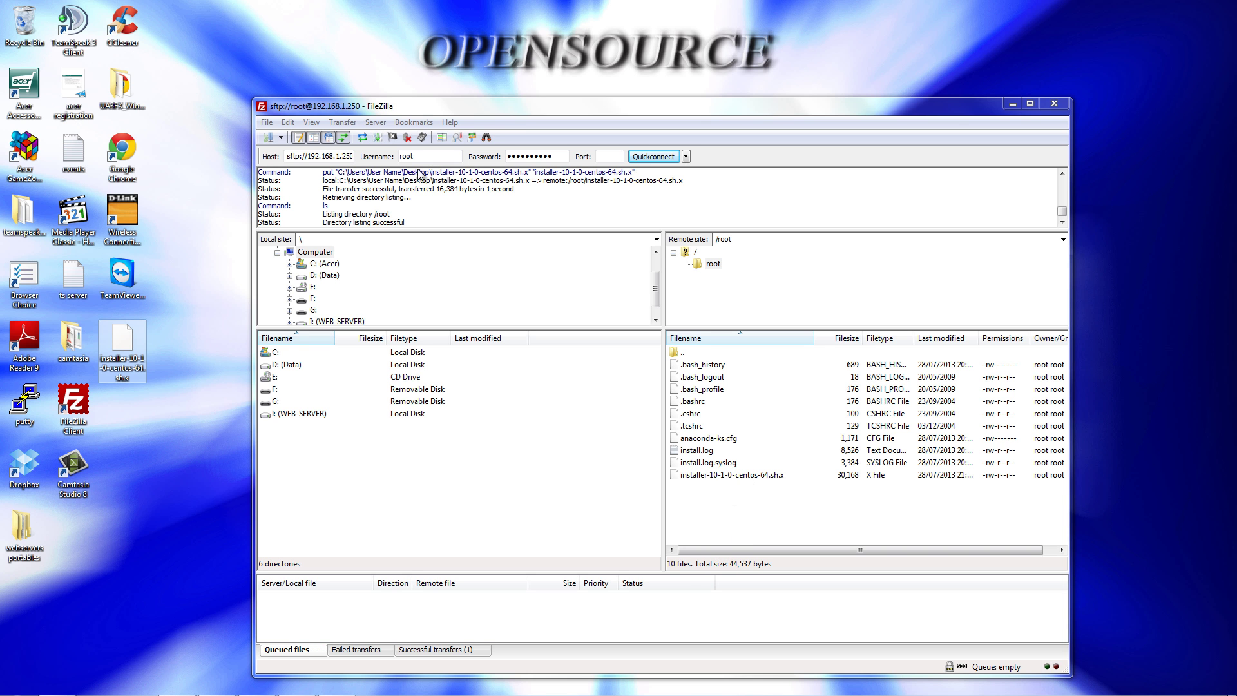
left_click(407, 138)
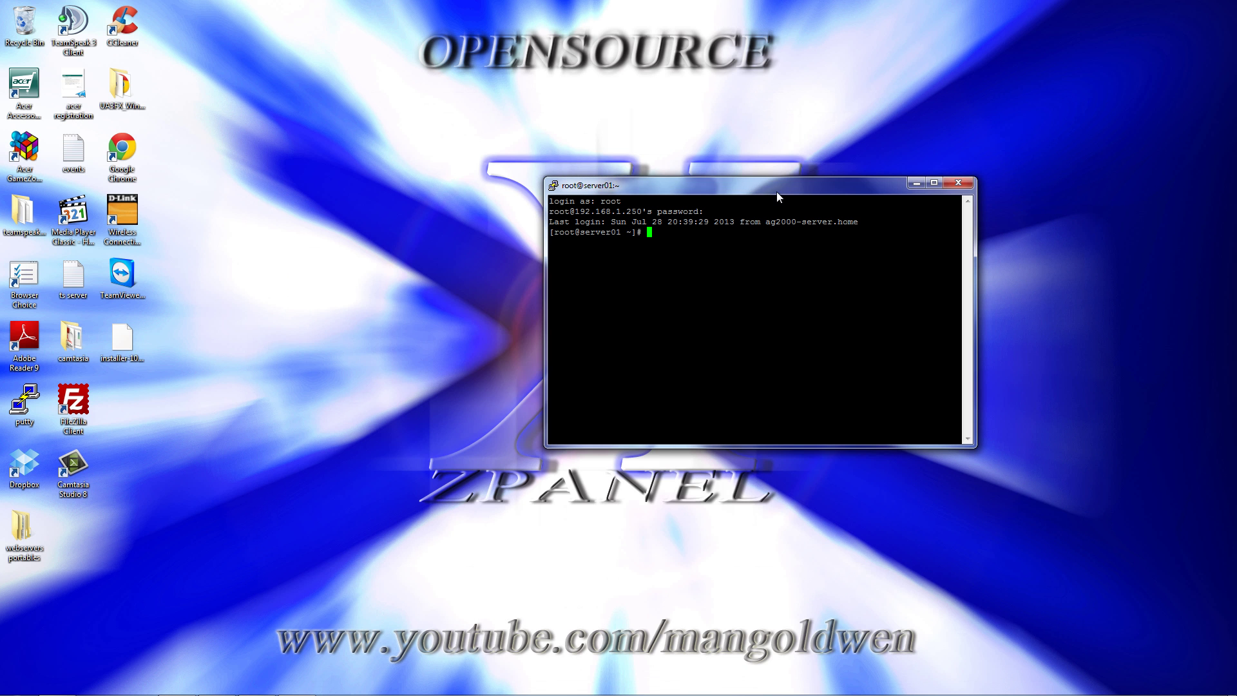
left_click_drag(777, 191, 688, 137)
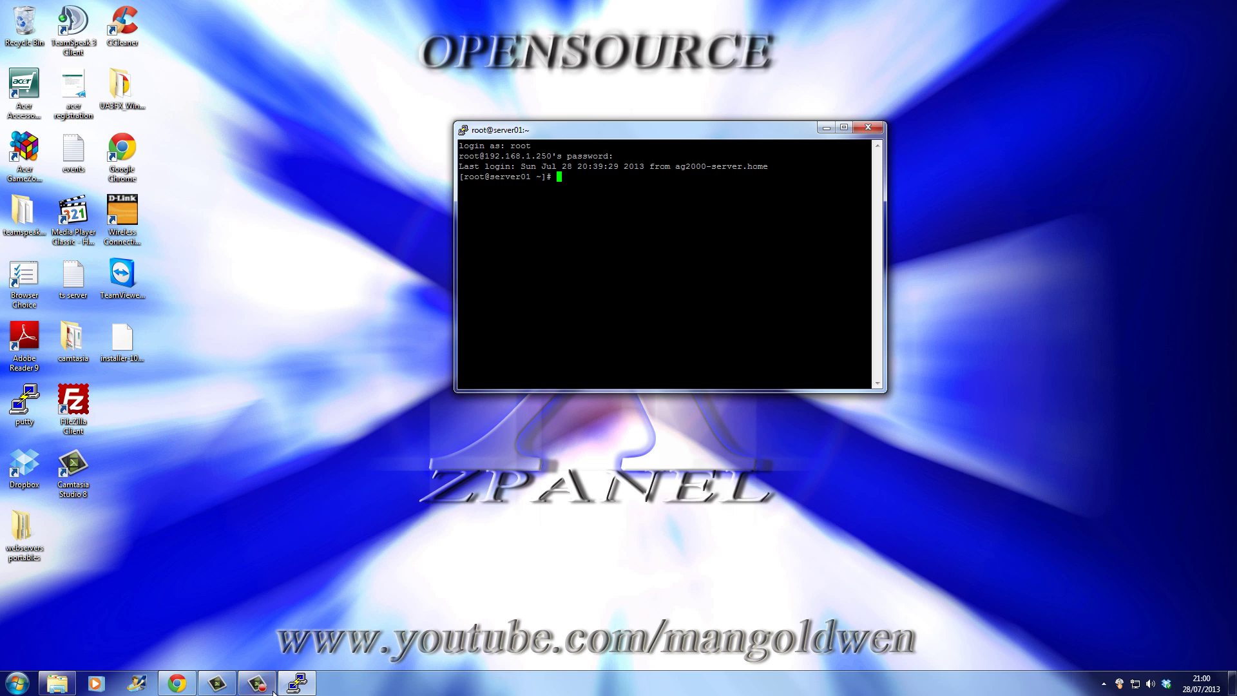
- Switch to Chrome and bring up the ZPanel Download page
mouse_move(177, 684)
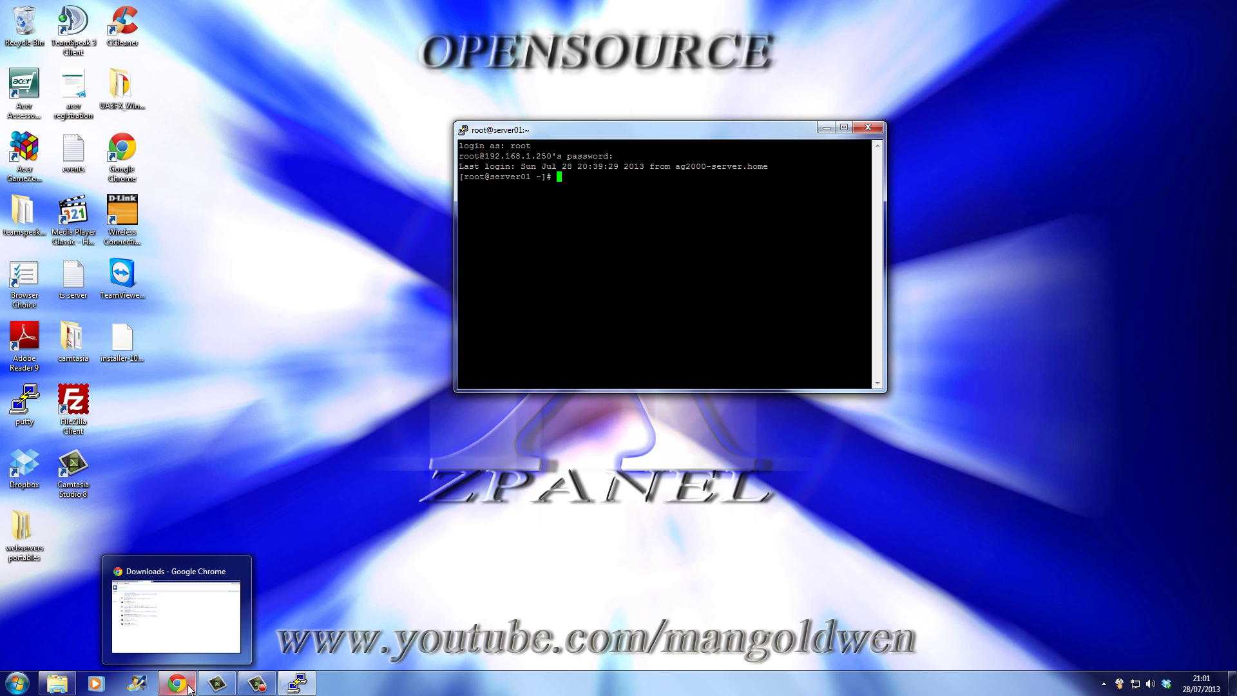
left_click(177, 684)
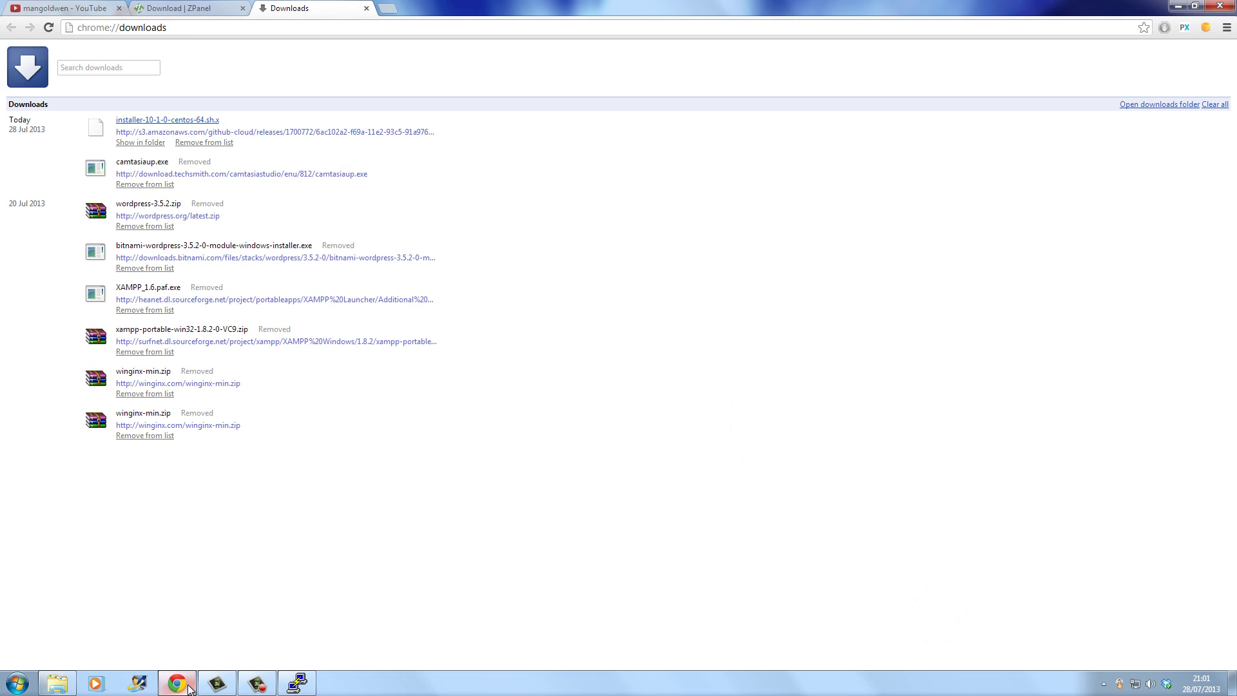
left_click(191, 10)
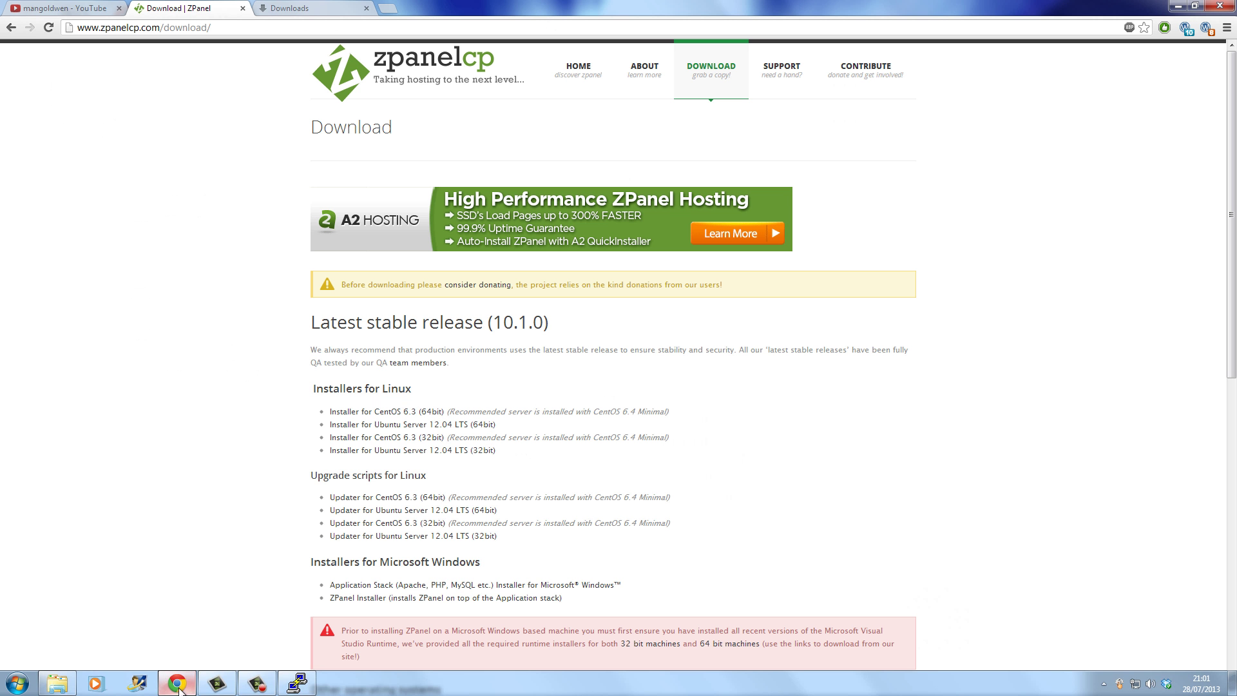
left_click(256, 688)
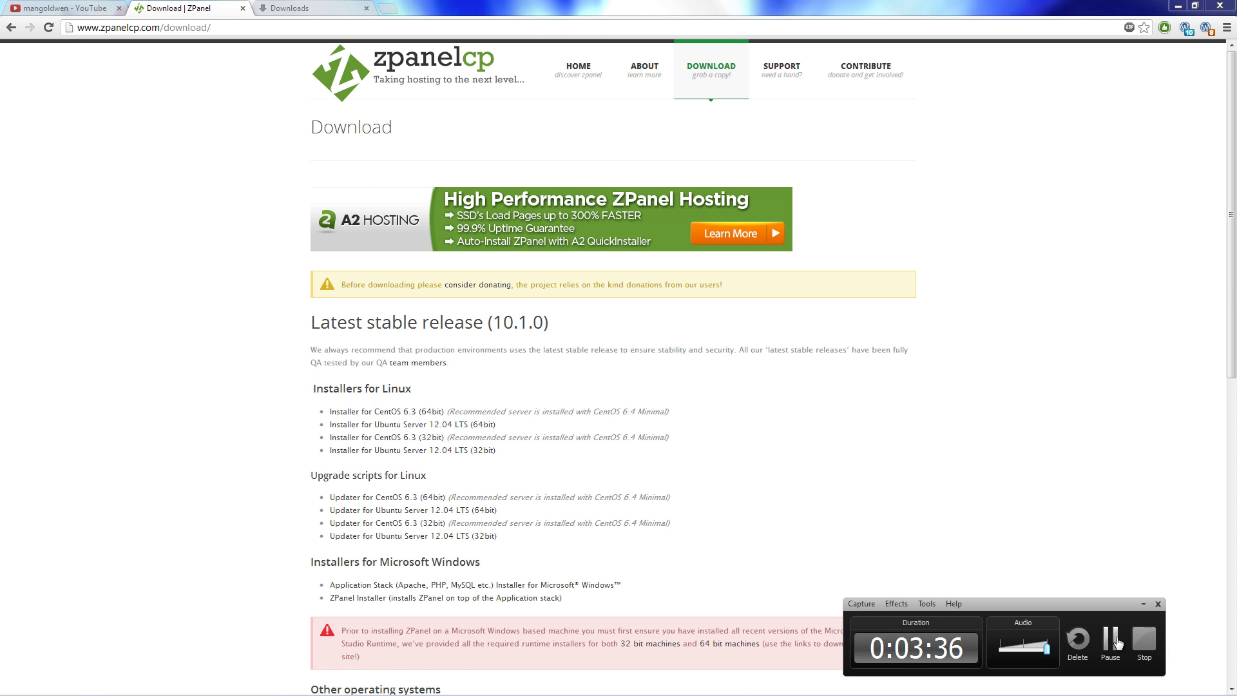
left_click(1115, 644)
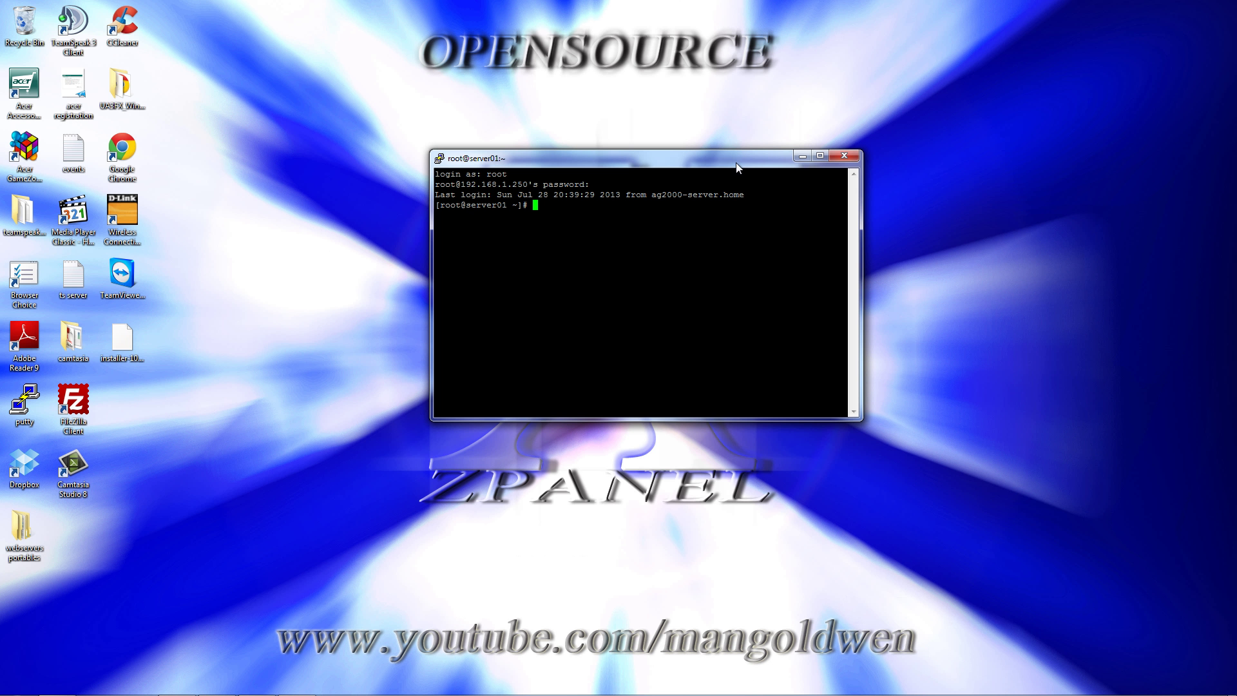
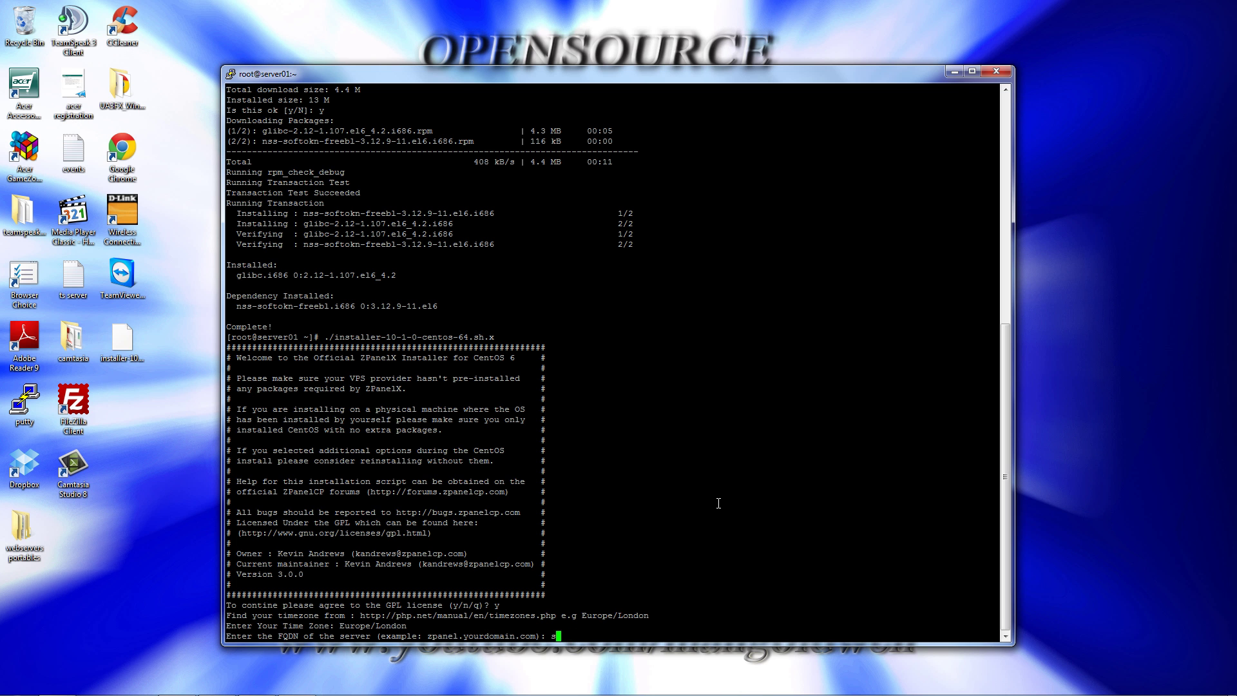
- Answer the ZPanel installer's prompts with cp.ag2000.tk as the server's FQDN and 217.45.248.124 as its public IP
type("cp.ag2000.tk")
key("Return")
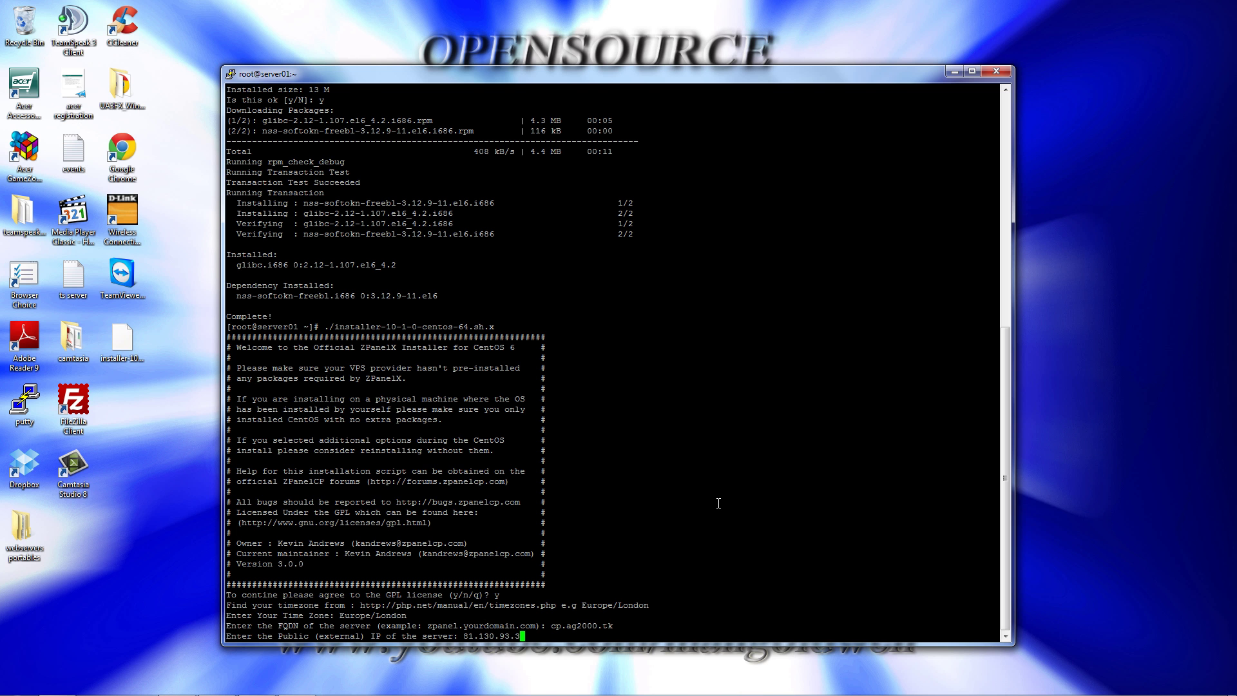
key("BackSpace")
key("BackSpace")
key("BackSpace")
key("BackSpace")
key("BackSpace")
key("BackSpace")
key("BackSpace")
key("BackSpace")
key("BackSpace")
key("BackSpace")
key("BackSpace")
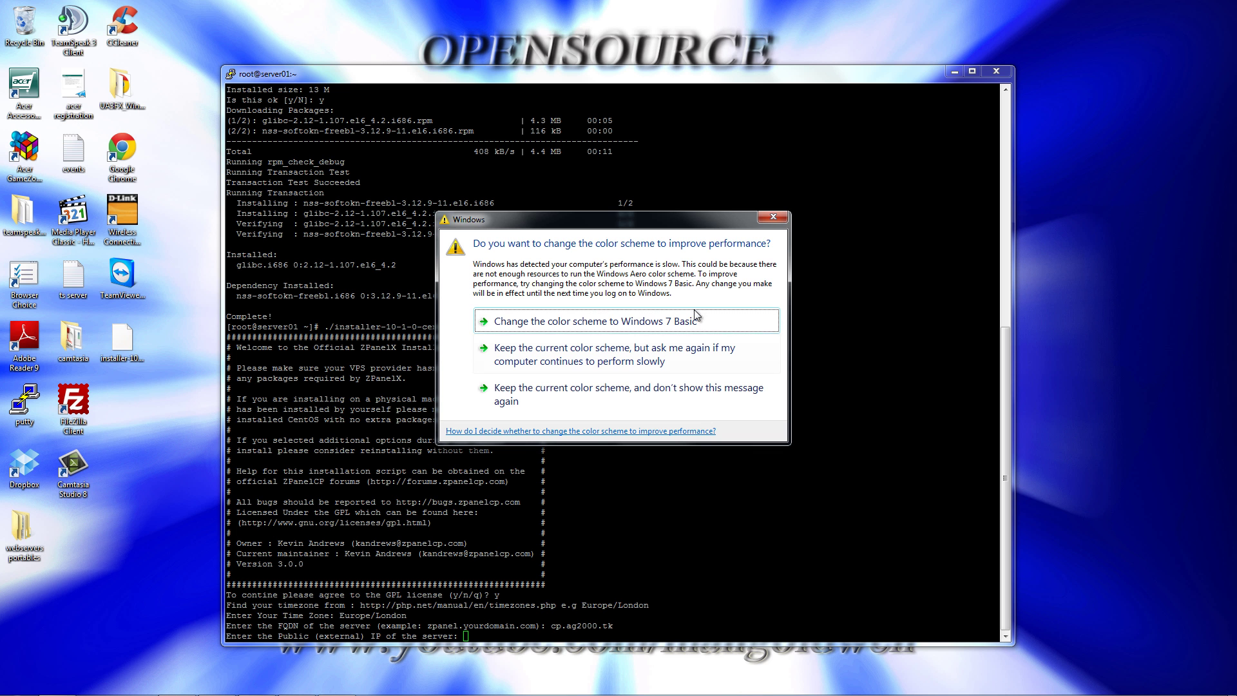
left_click(773, 217)
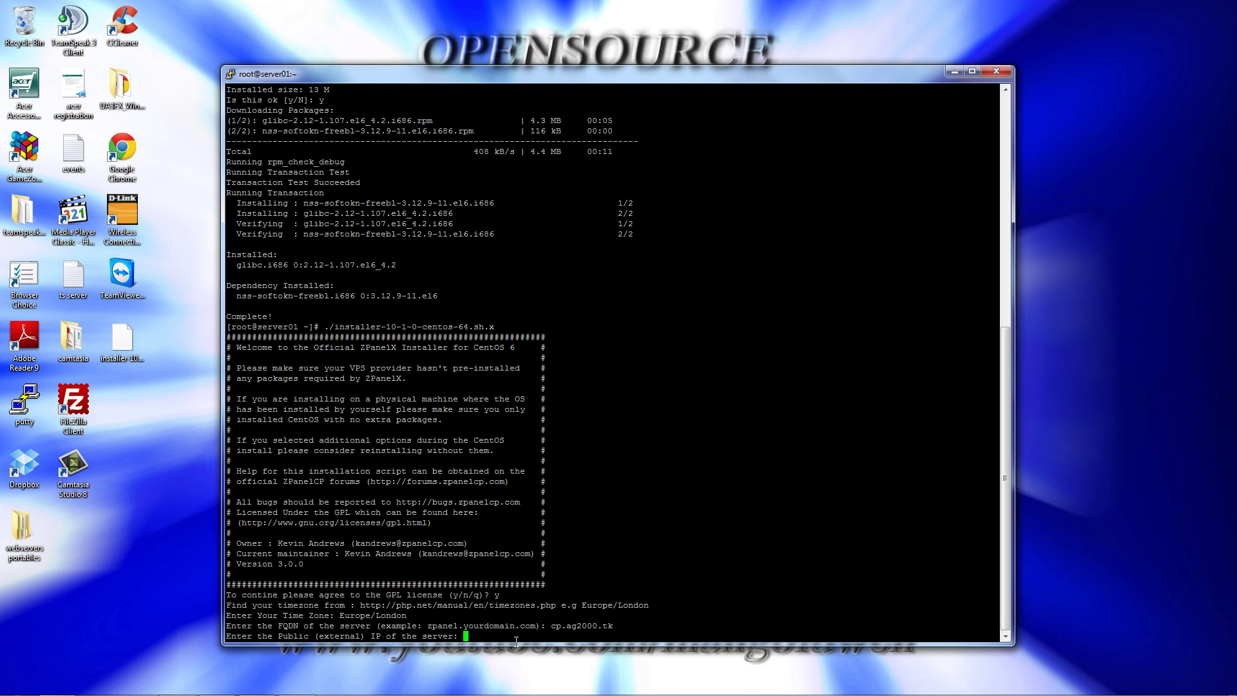
type("217.45.248.124")
key("Return")
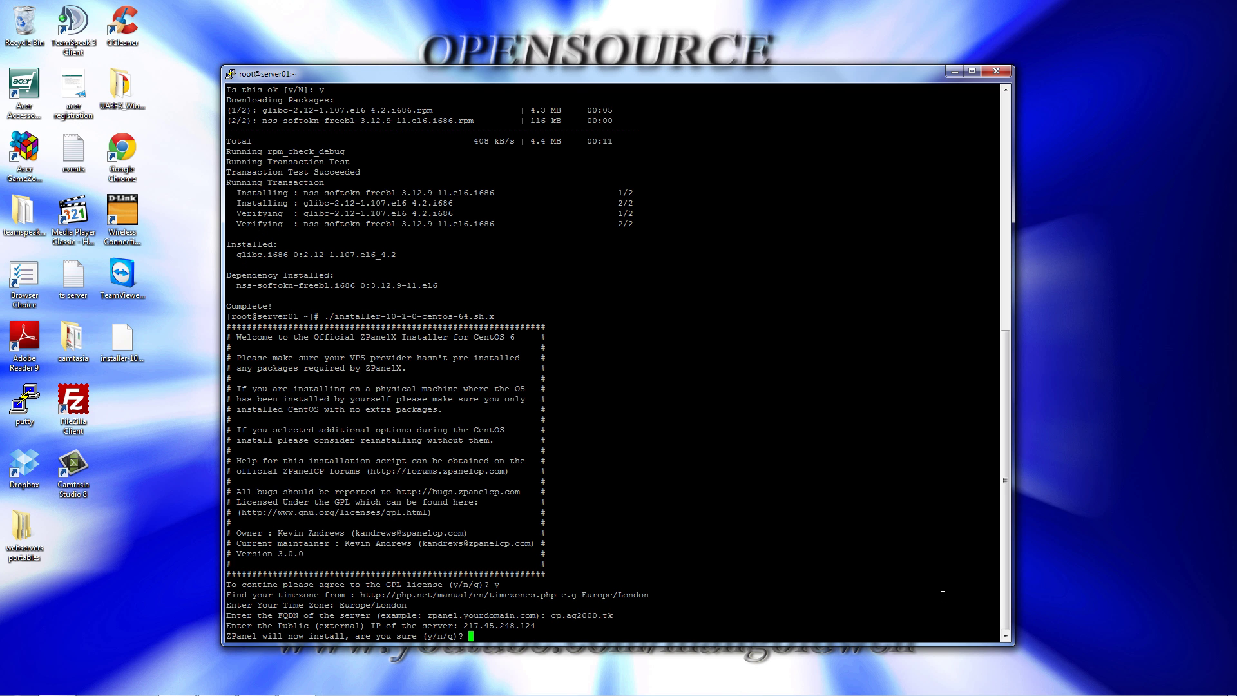
- Confirm the ZPanel installation with y and dismiss the Windows colour scheme prompts, keeping the current scheme without further messages
type("y")
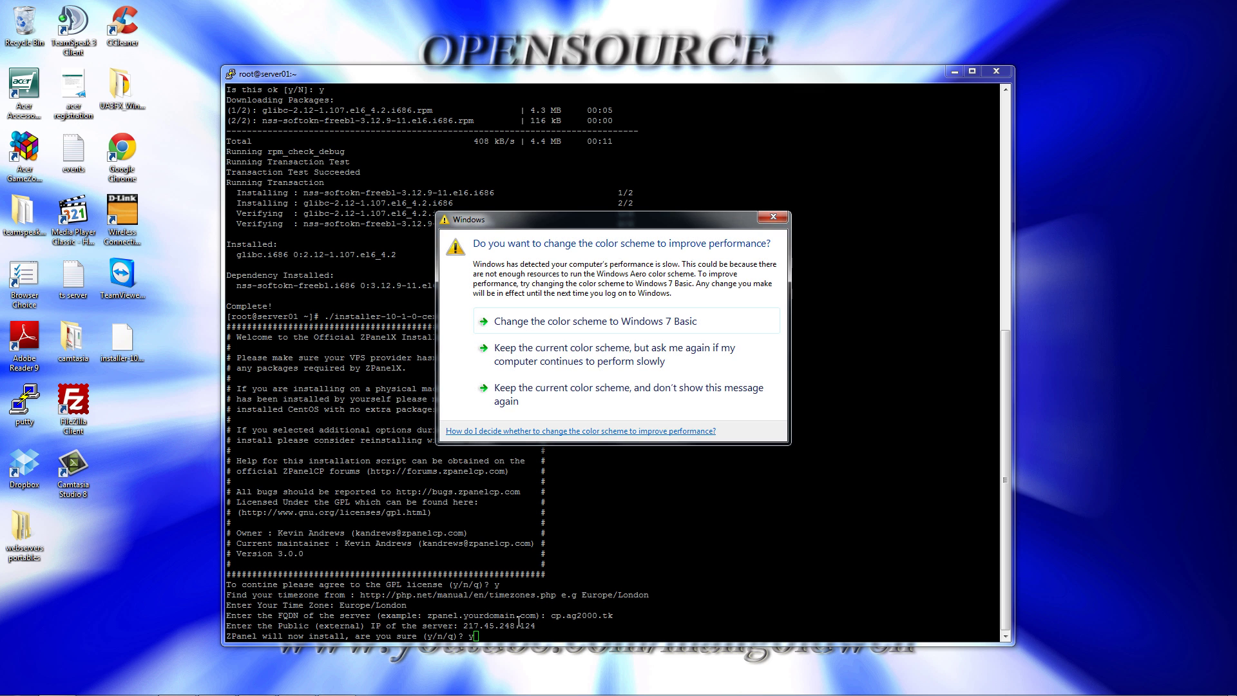
left_click(773, 217)
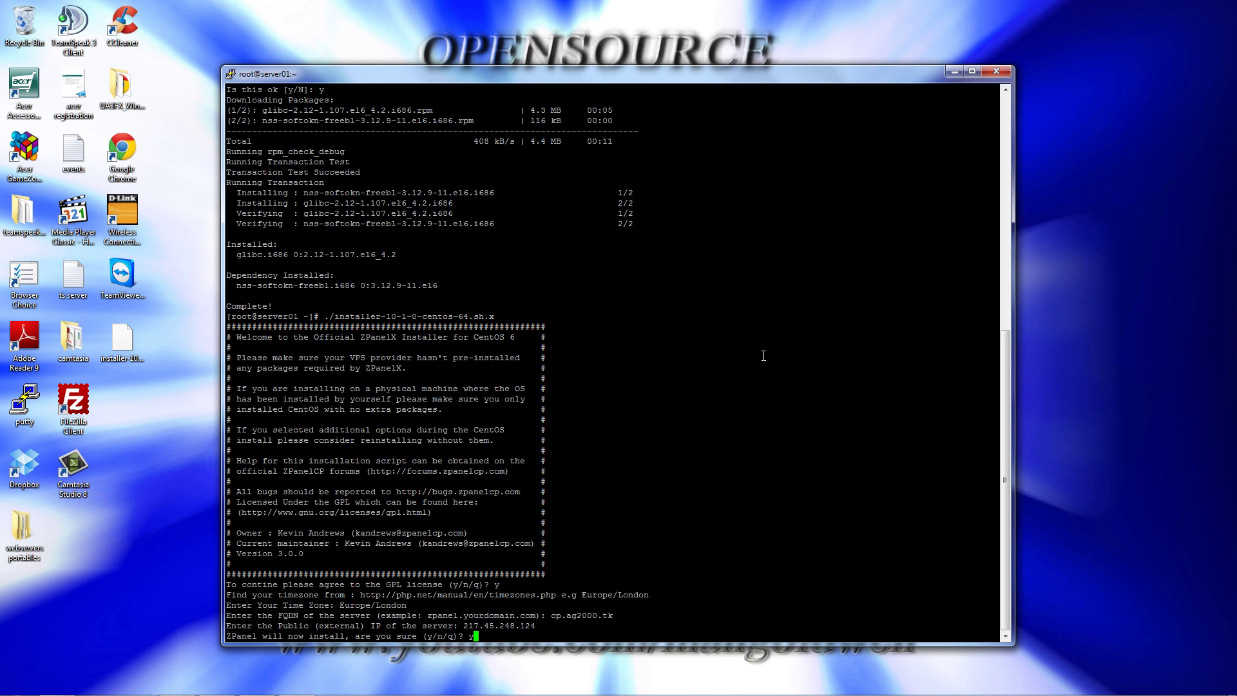
key("Return")
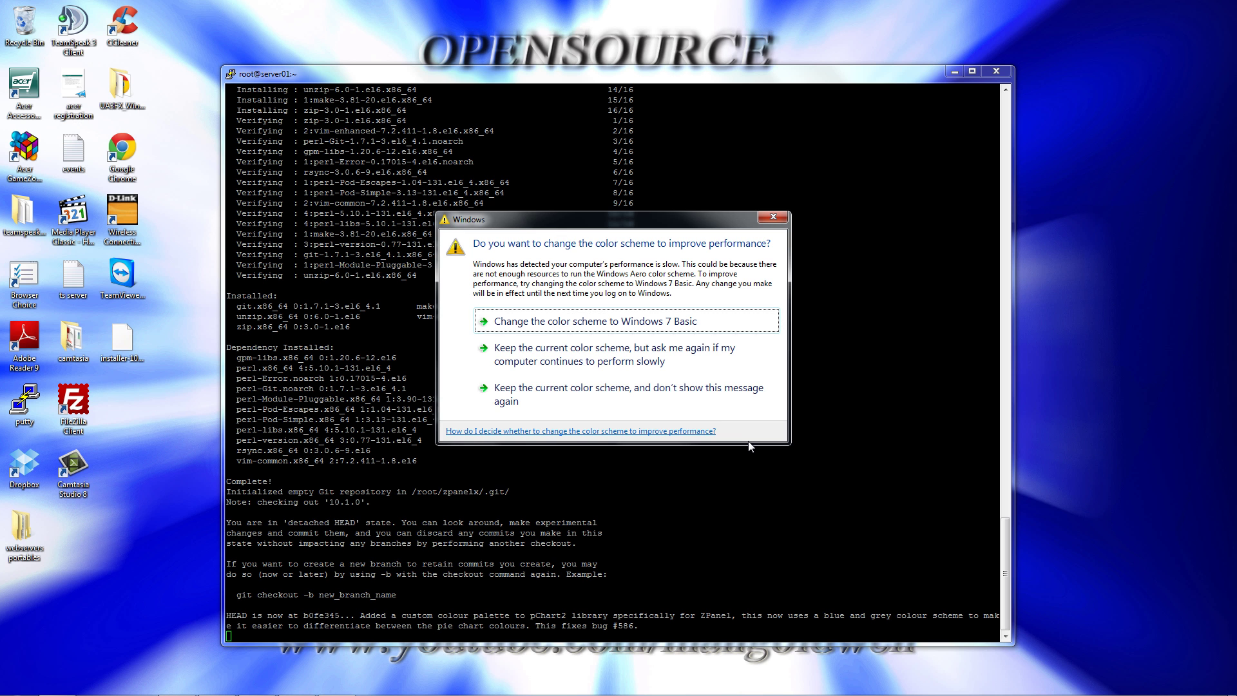
left_click(707, 387)
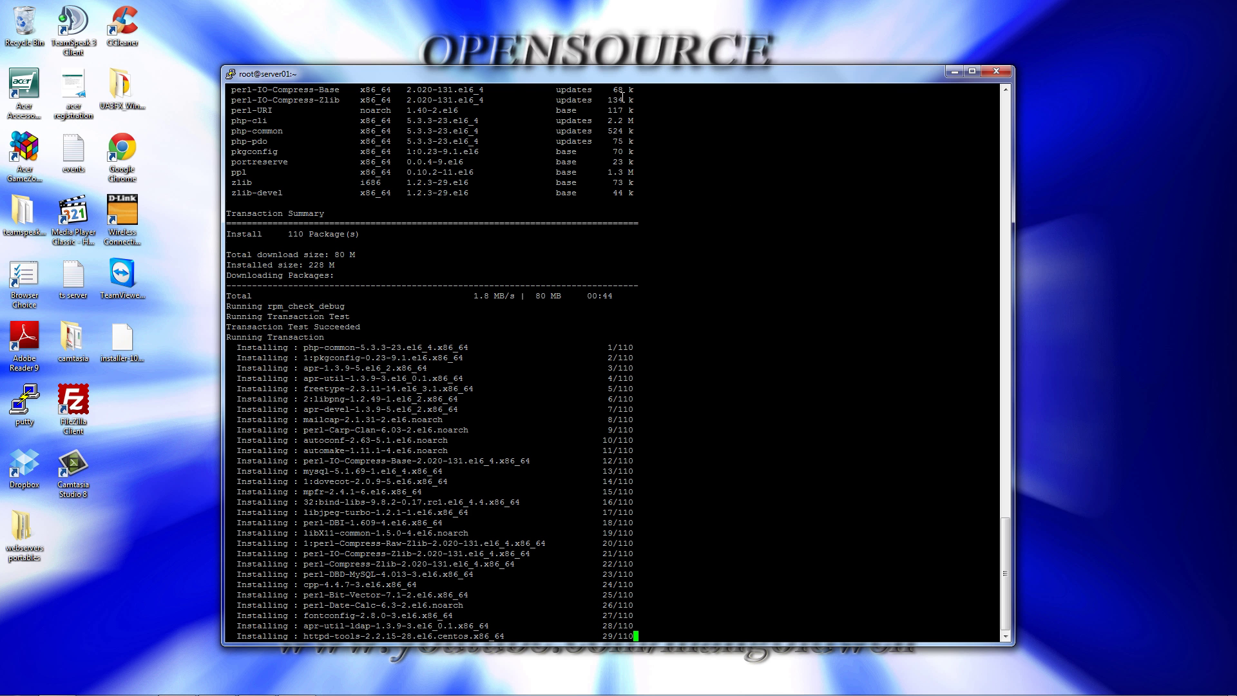
- Move the terminal window away from the desktop icons and create a text document named details on the desktop
left_click_drag(451, 73, 612, 40)
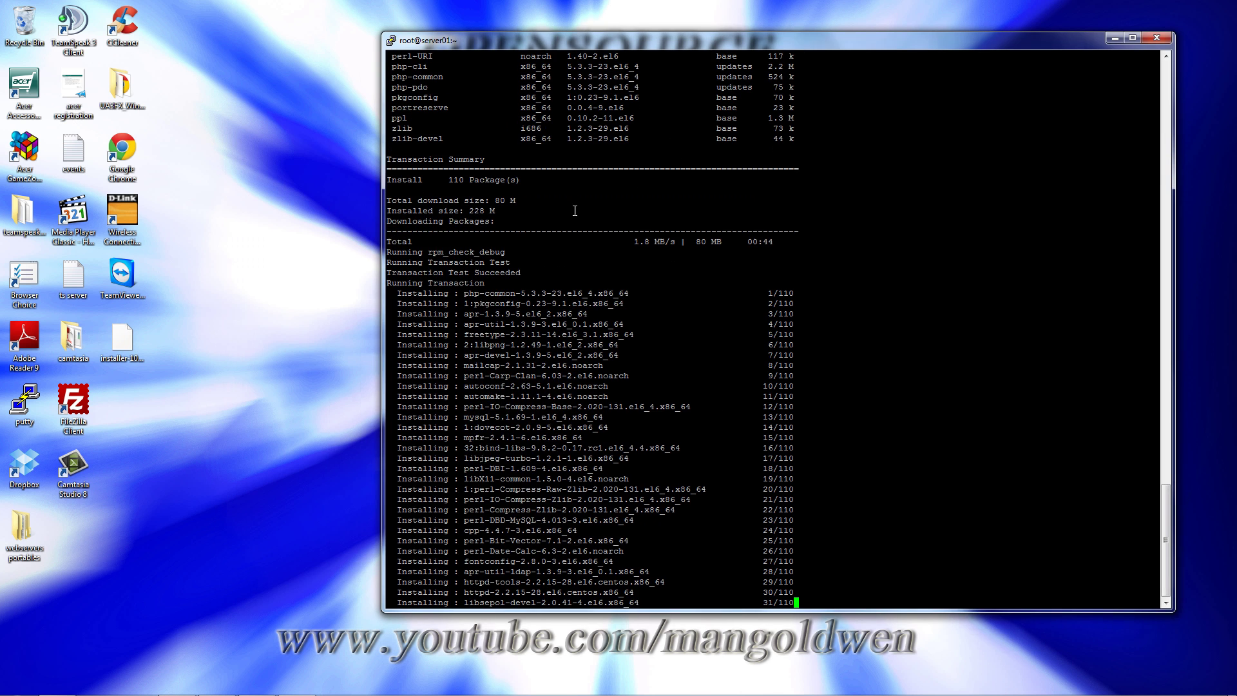
right_click(169, 552)
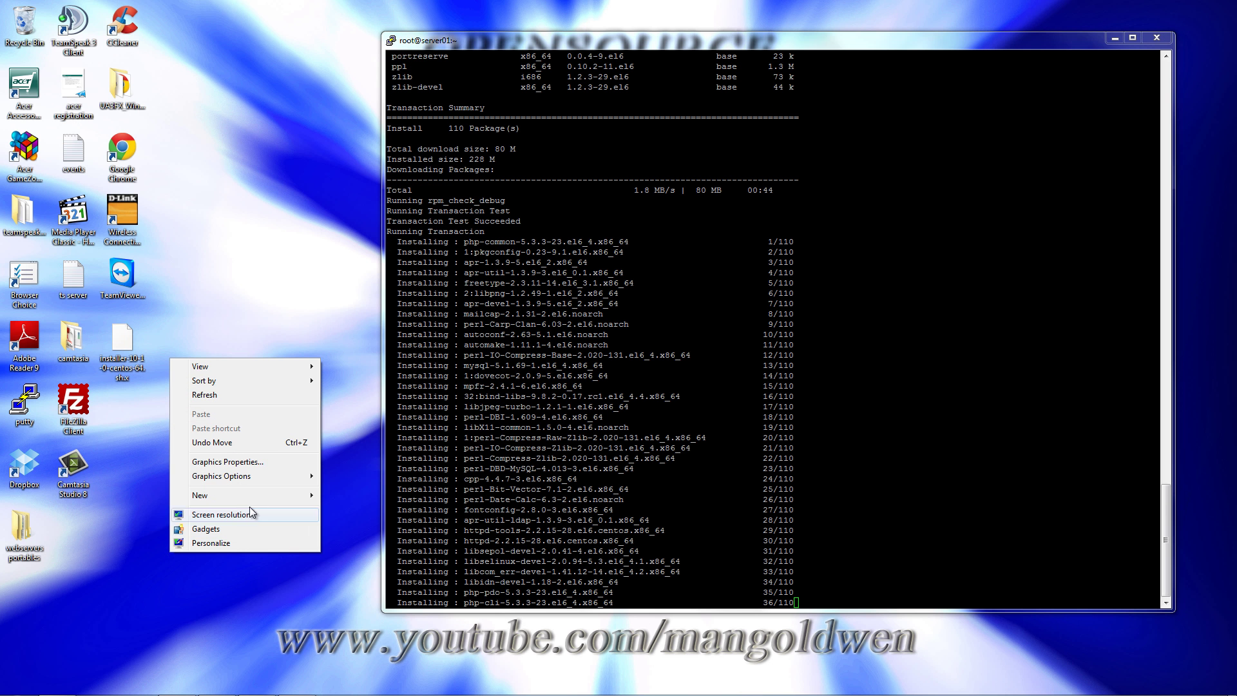
mouse_move(238, 496)
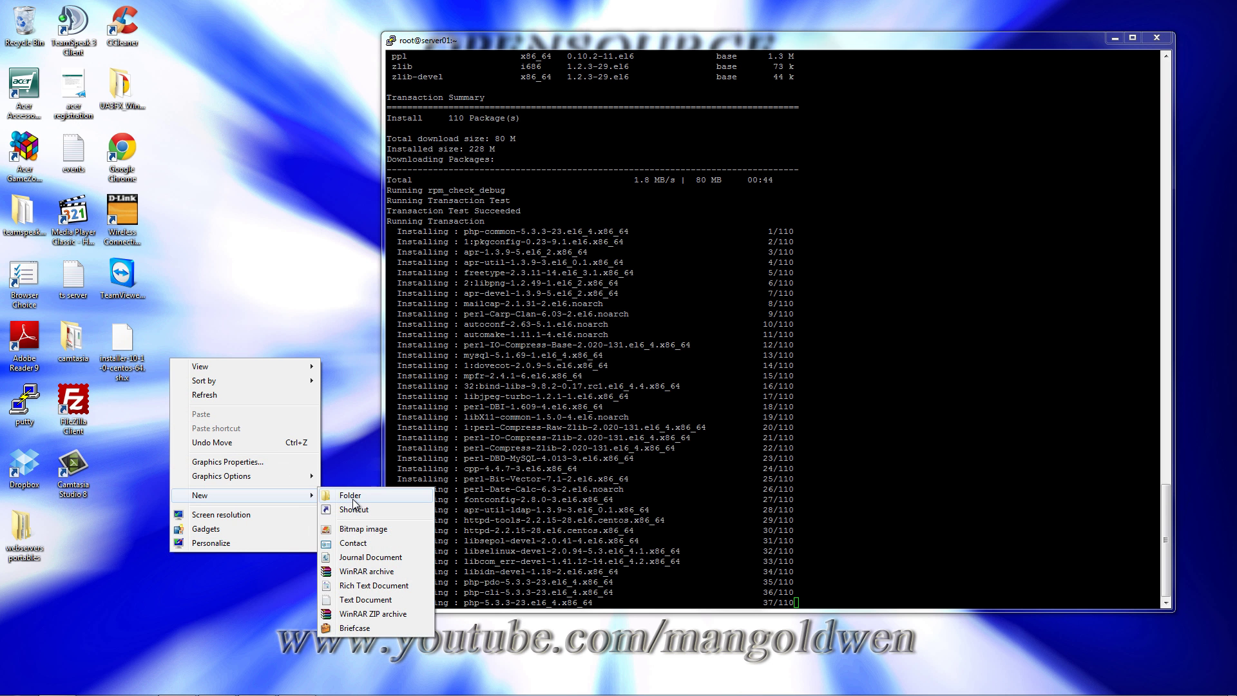
left_click(351, 599)
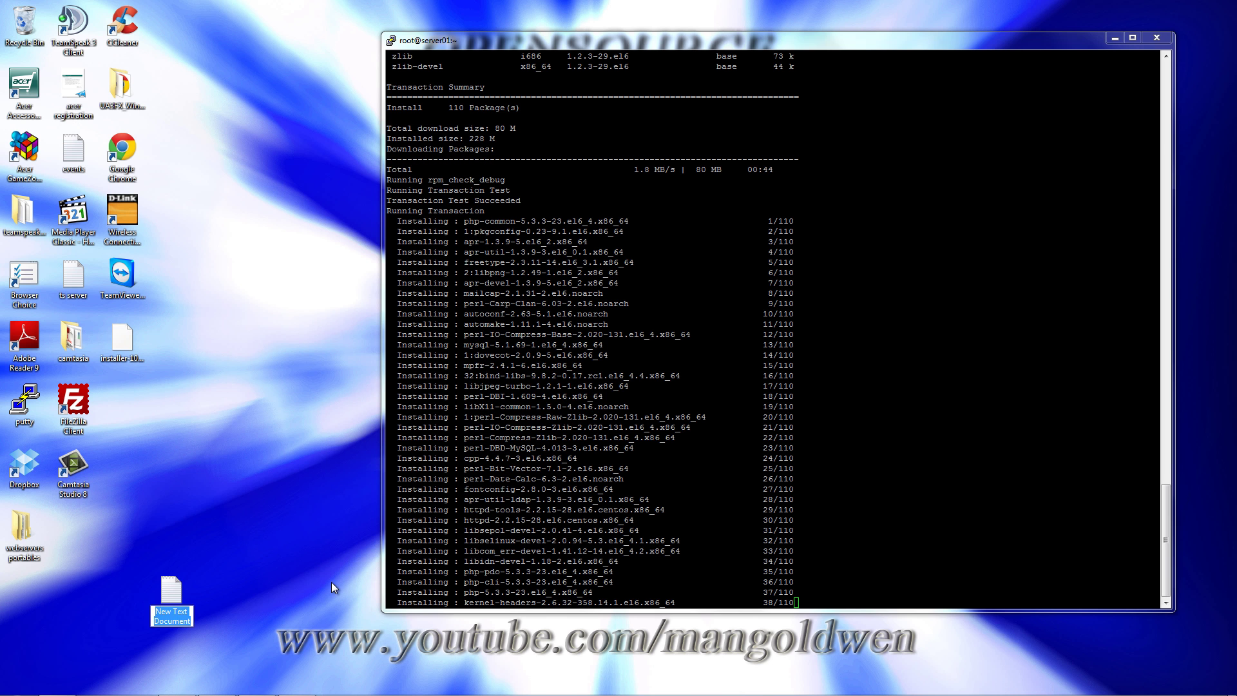
type("detail")
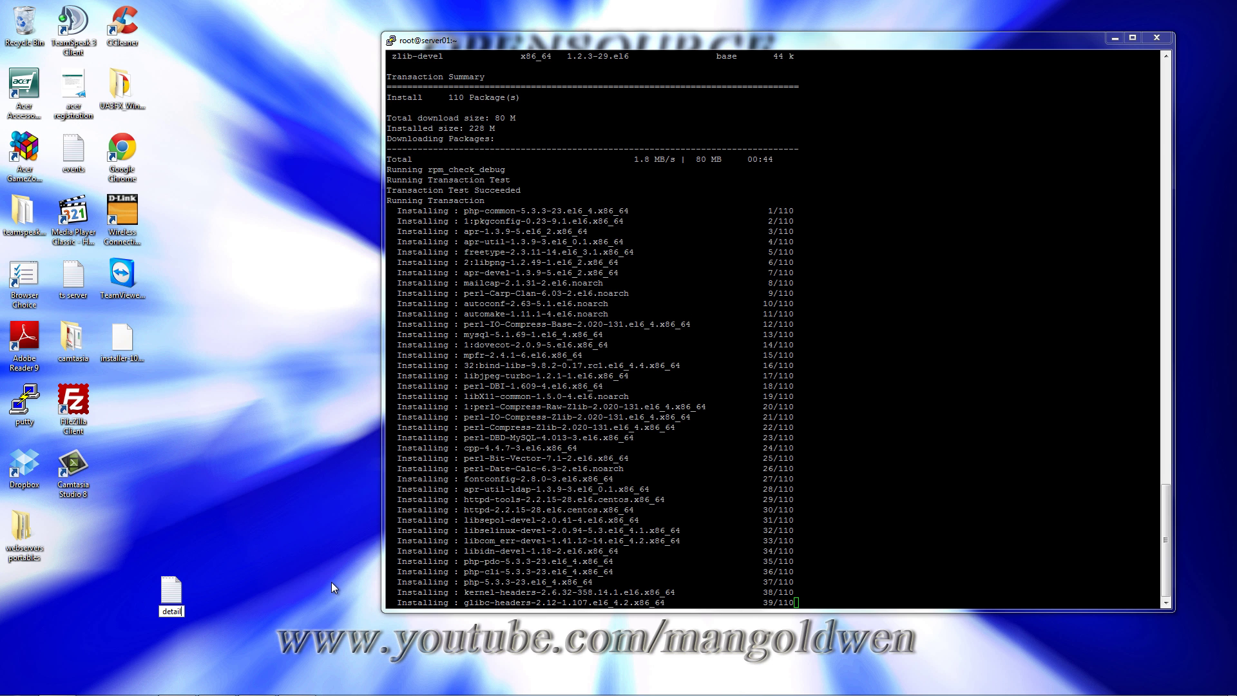
type("s")
key("Return")
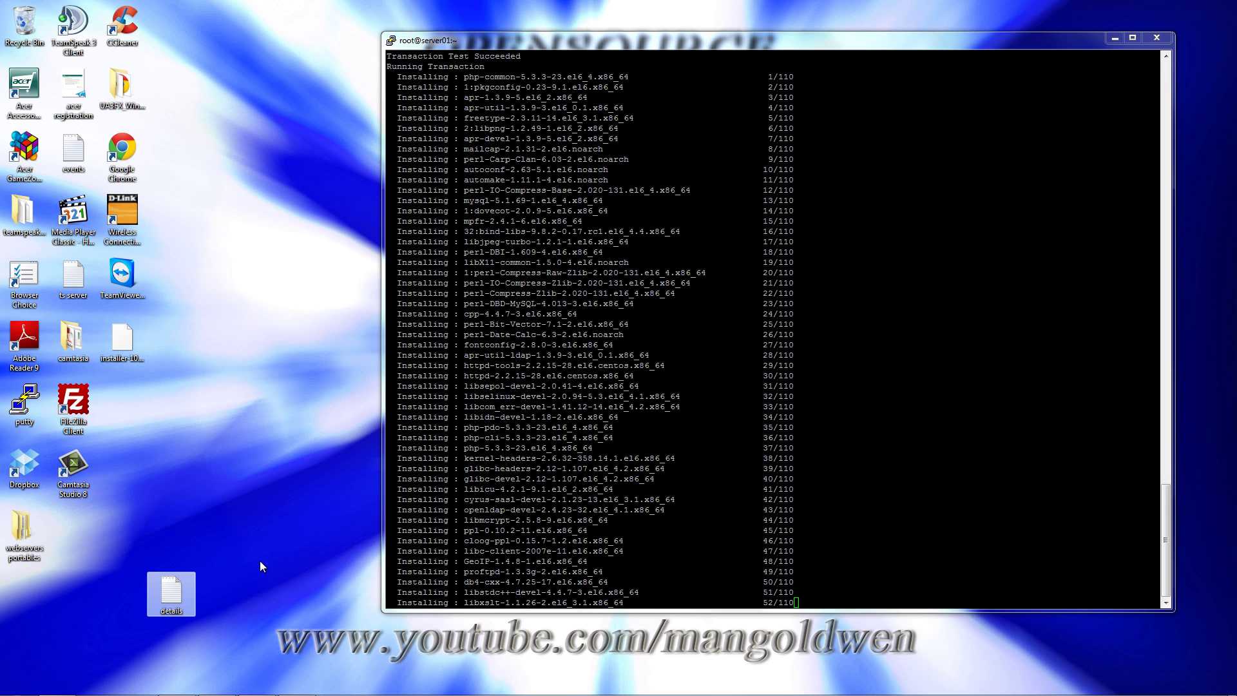
mouse_move(266, 692)
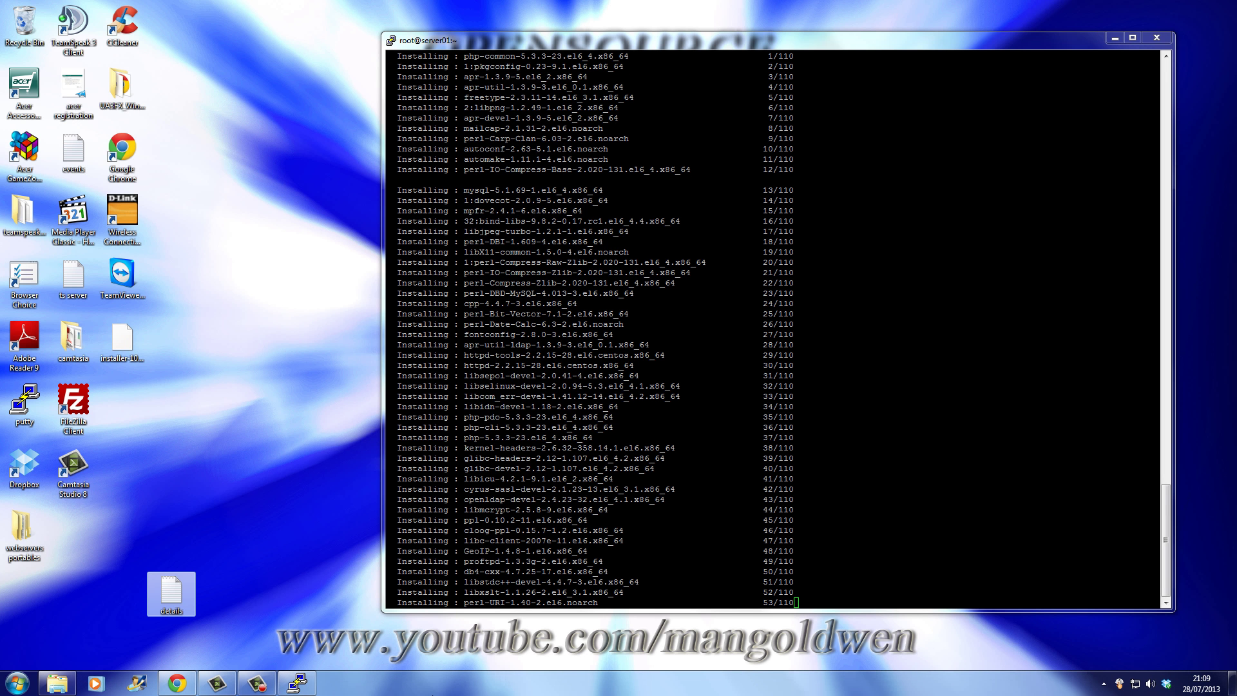
left_click(258, 684)
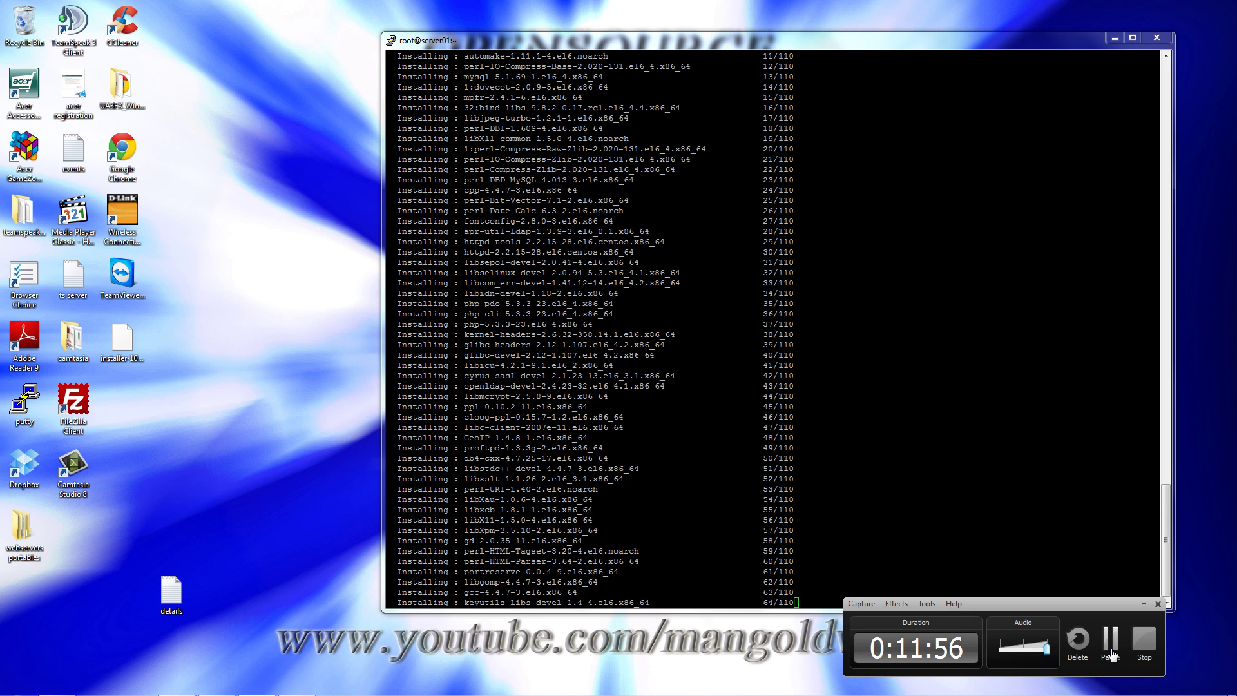
left_click(1110, 642)
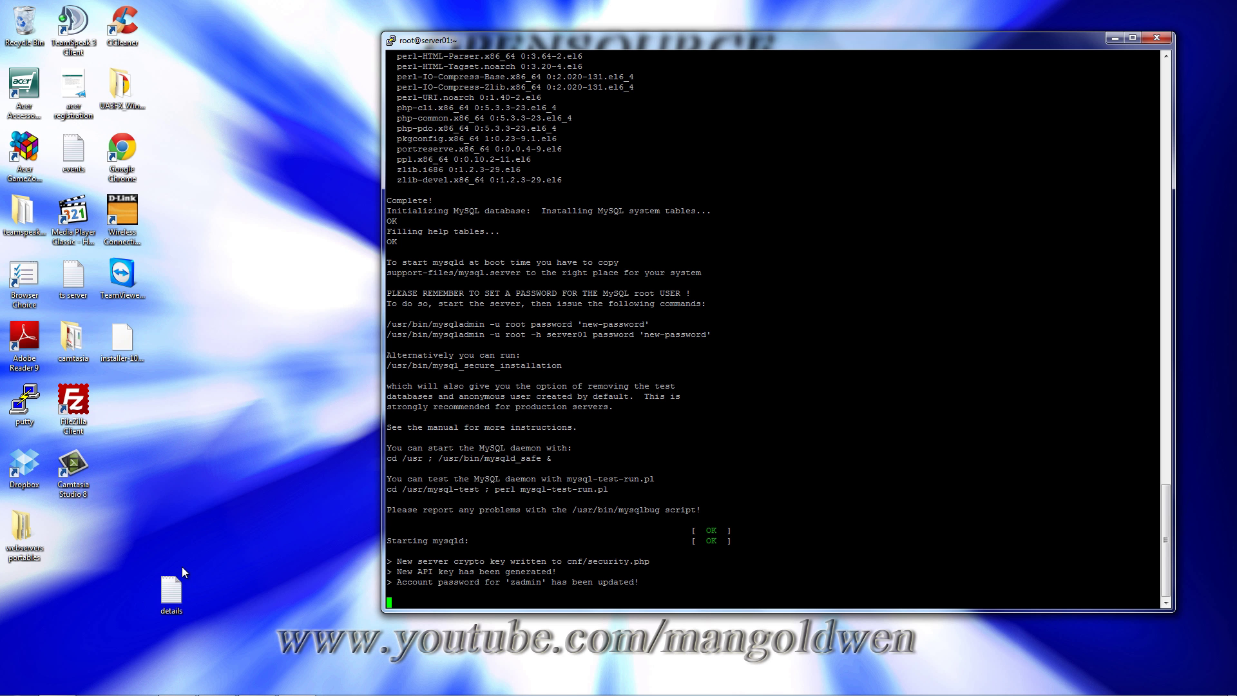
mouse_move(193, 693)
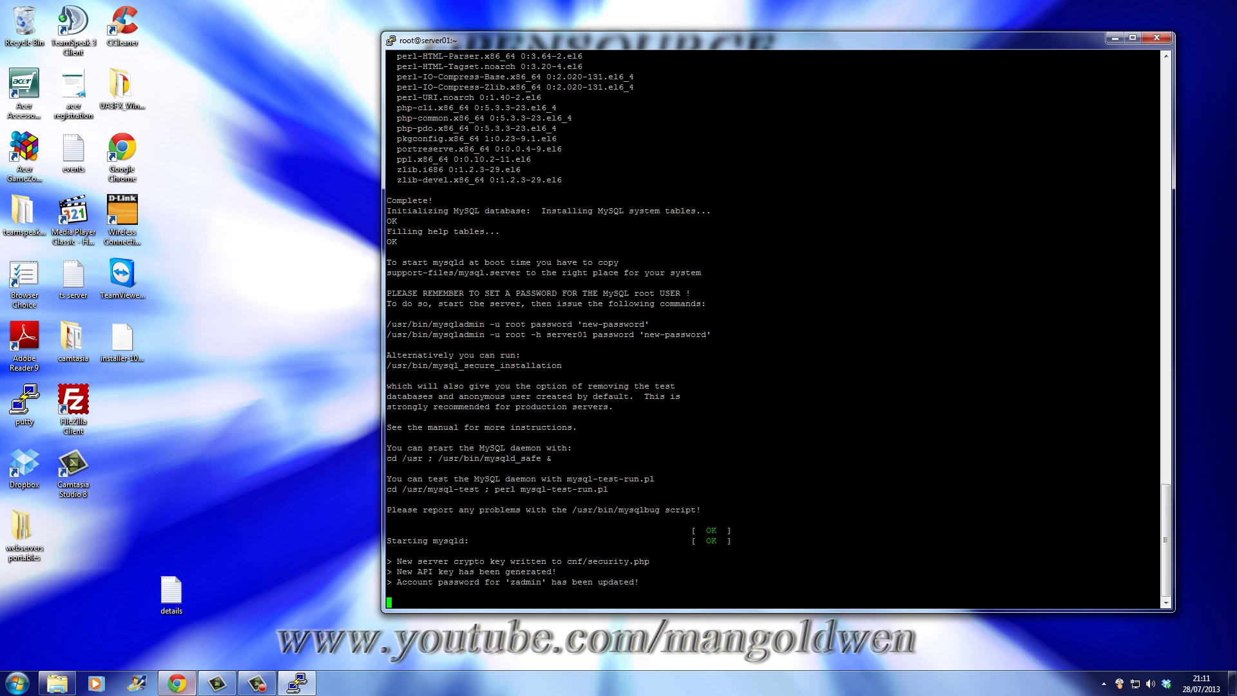
left_click(252, 692)
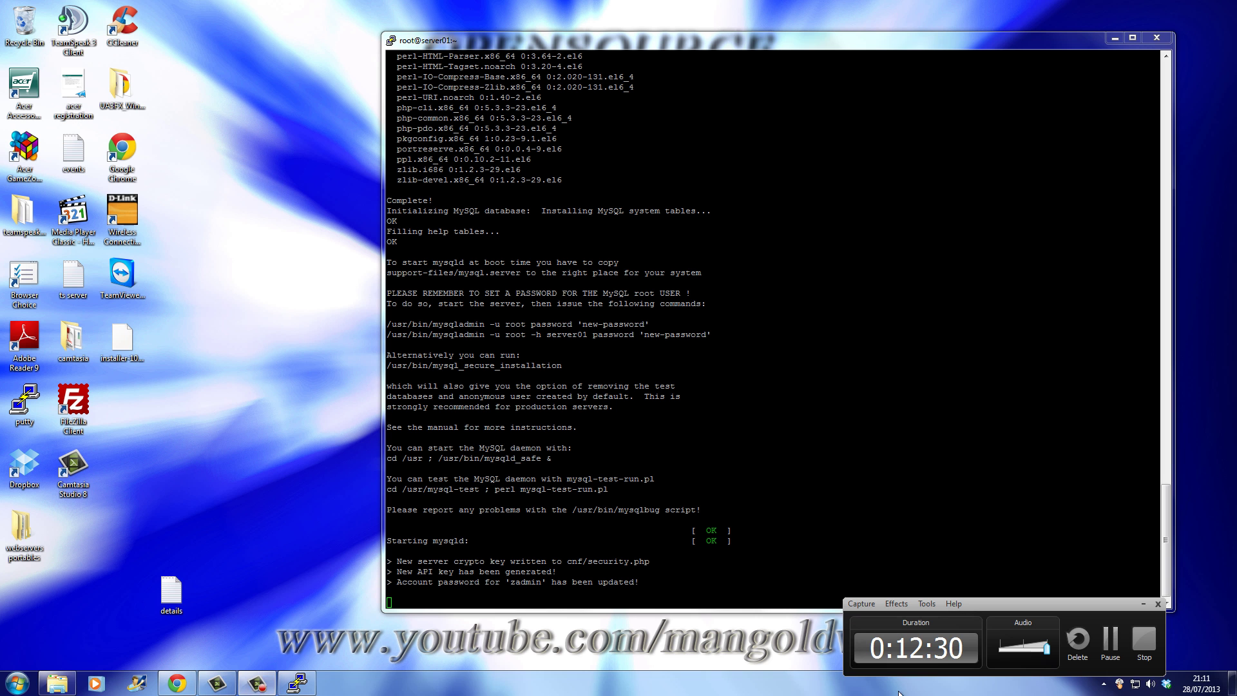
left_click(1111, 640)
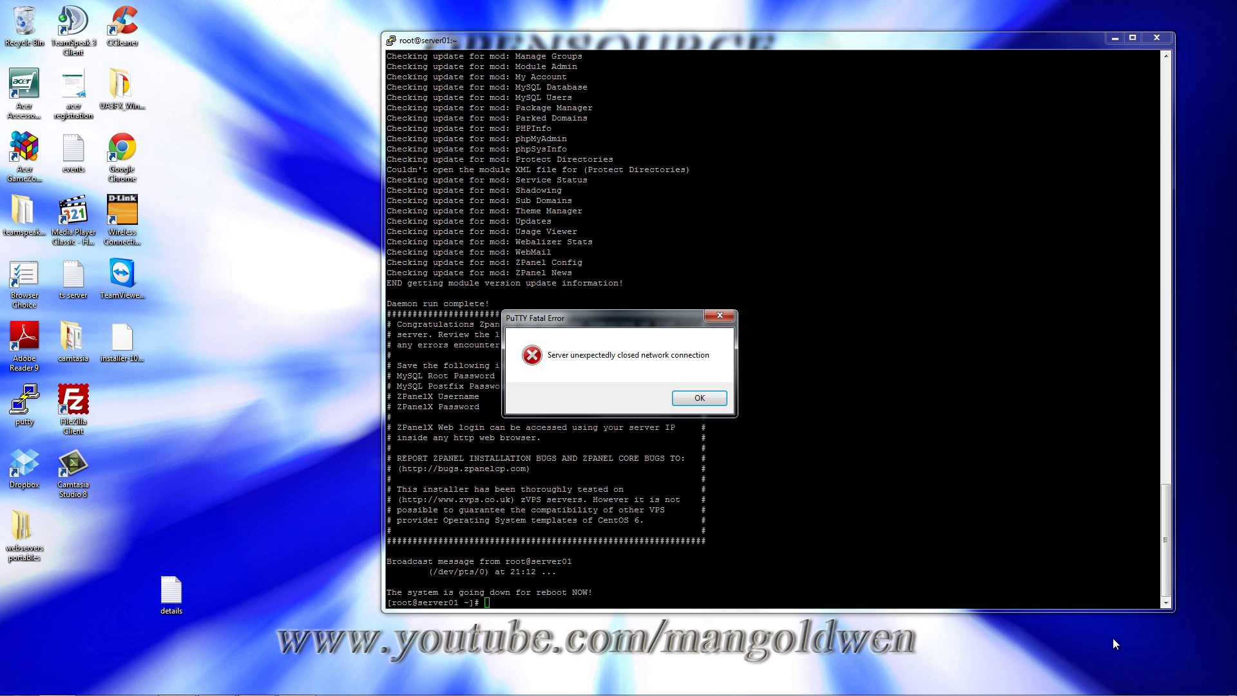
- Dismiss the PuTTY fatal error and open the details text file in Notepad, arranging both windows for copying
left_click(699, 398)
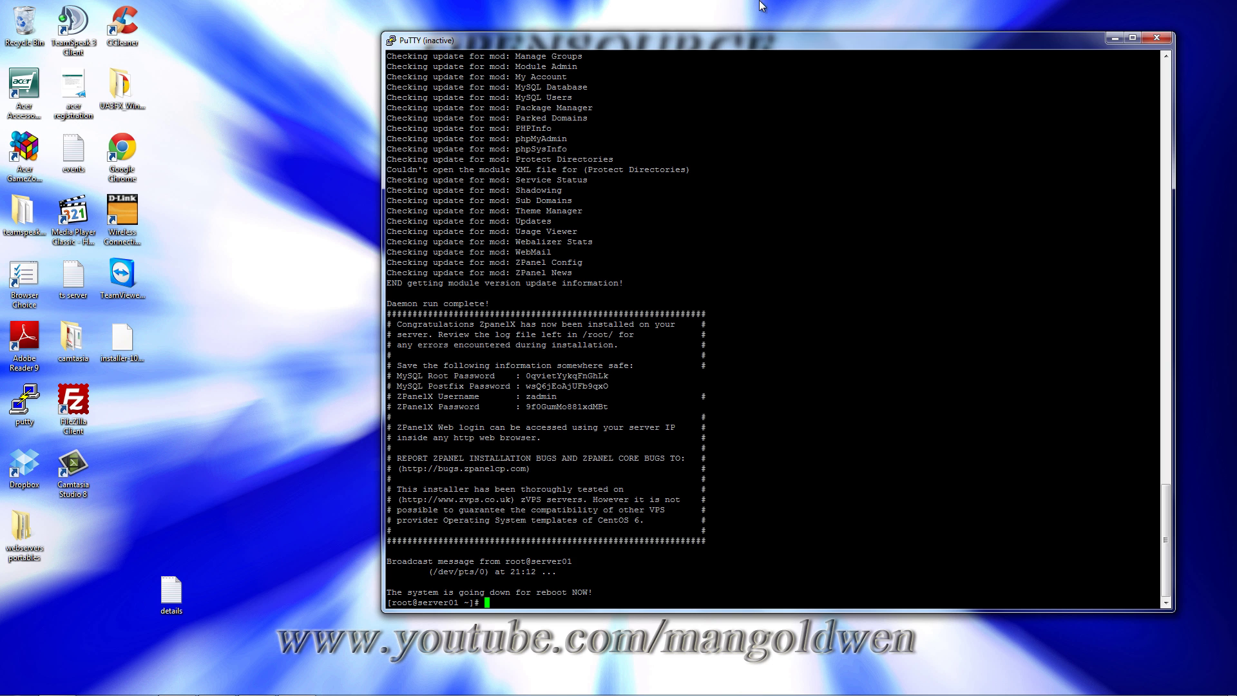
left_click_drag(761, 40, 640, 40)
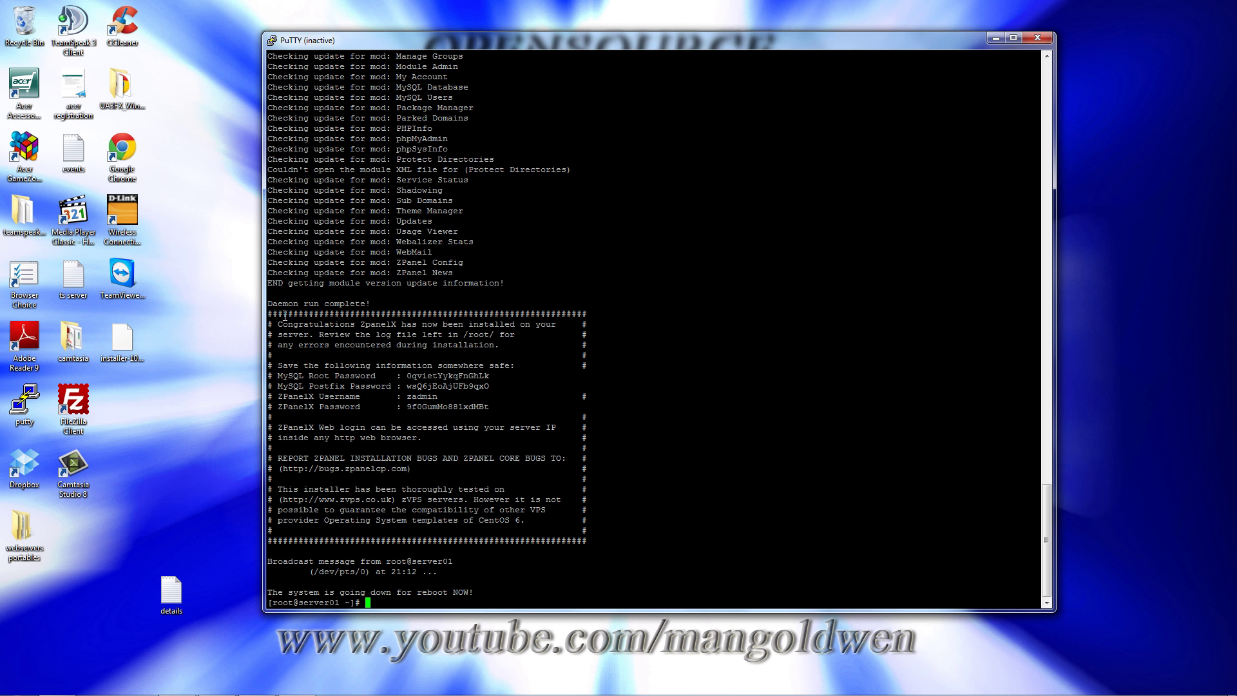
double_click(171, 595)
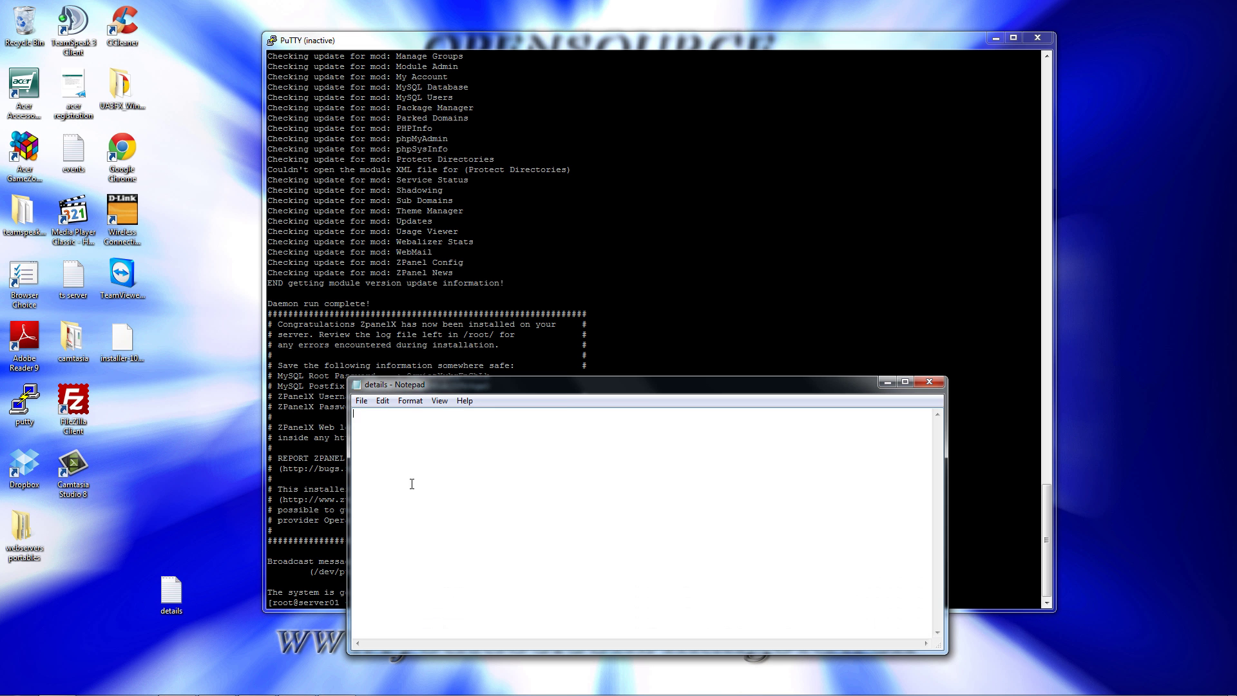
left_click_drag(569, 391, 322, 343)
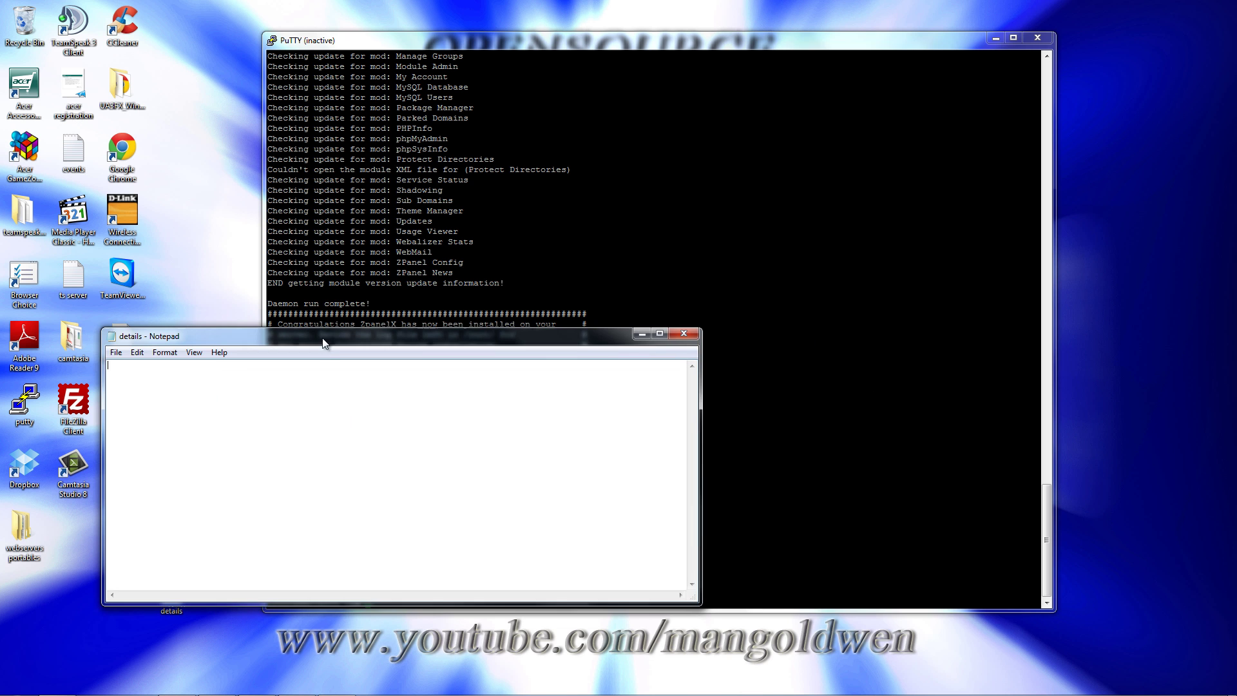
- Copy the installer's completion summary with the MySQL and ZPanelX passwords from the terminal into the details file and save it
left_click(578, 39)
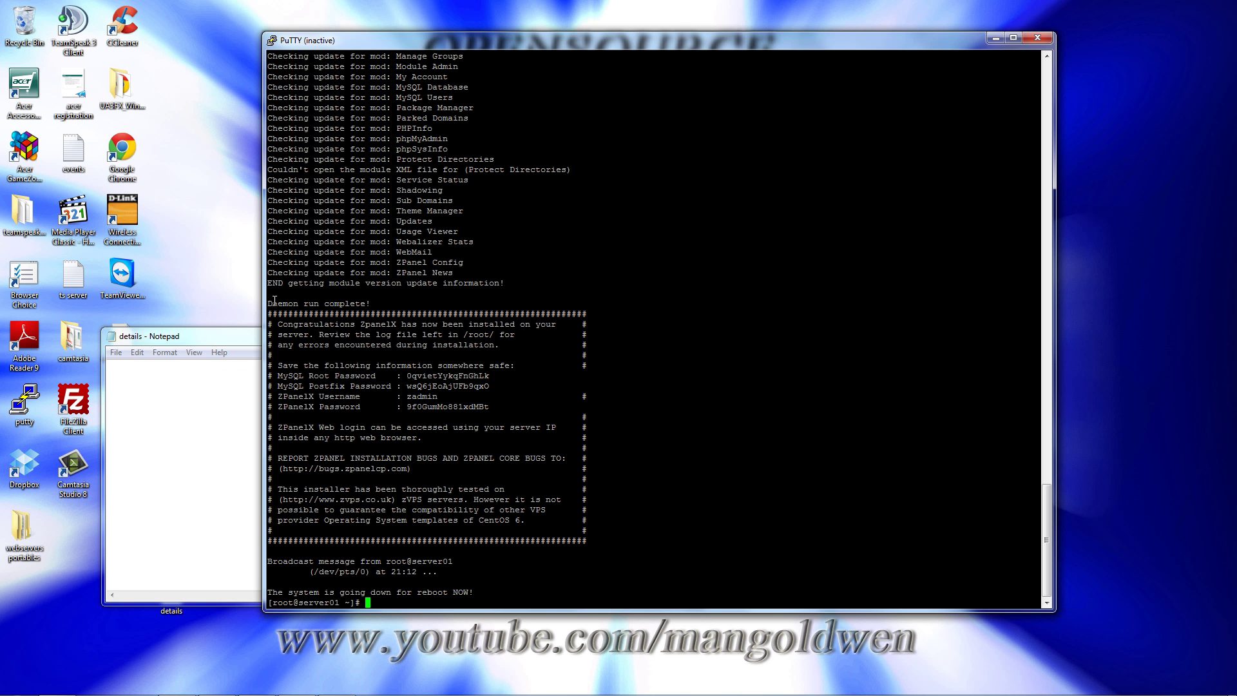
left_click_drag(269, 305, 591, 537)
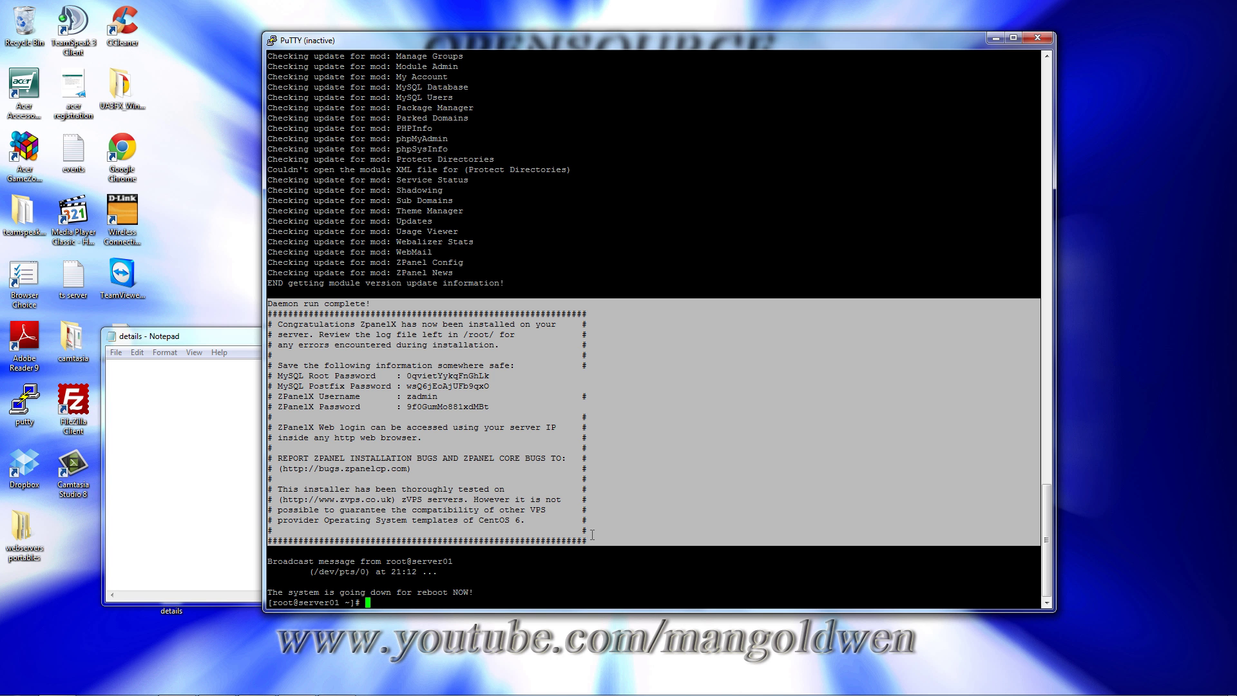
left_click(152, 450)
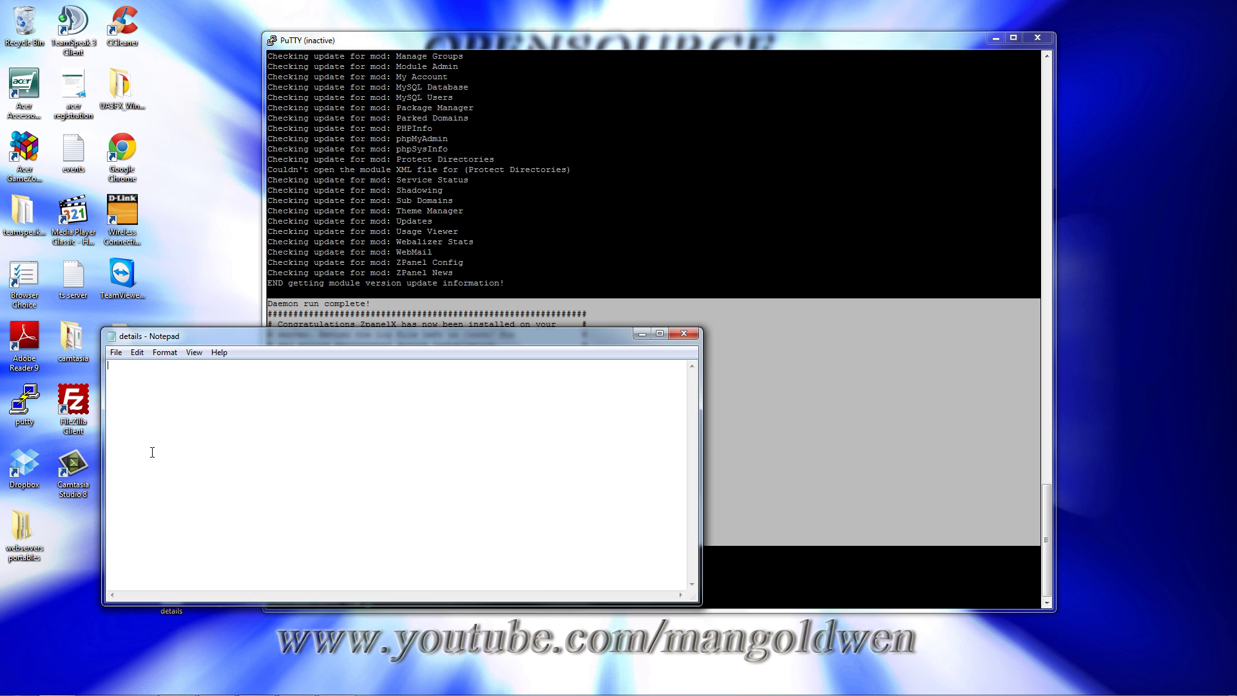
right_click(152, 451)
left_click(226, 509)
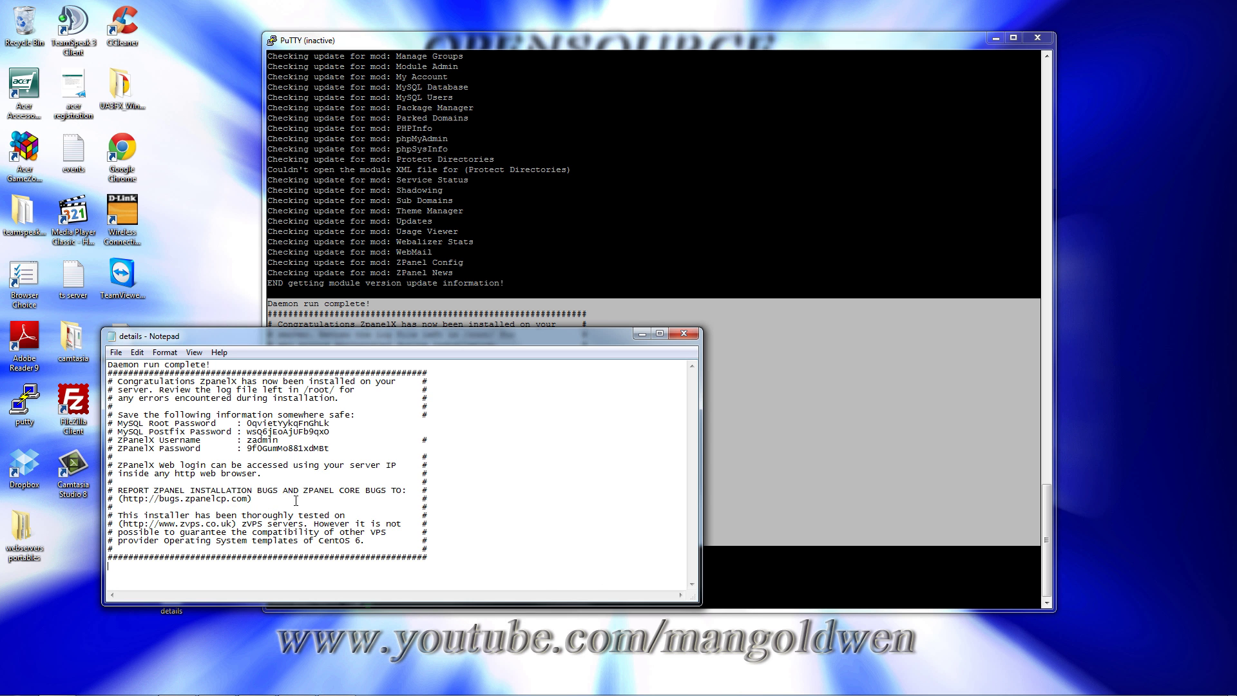
left_click(116, 352)
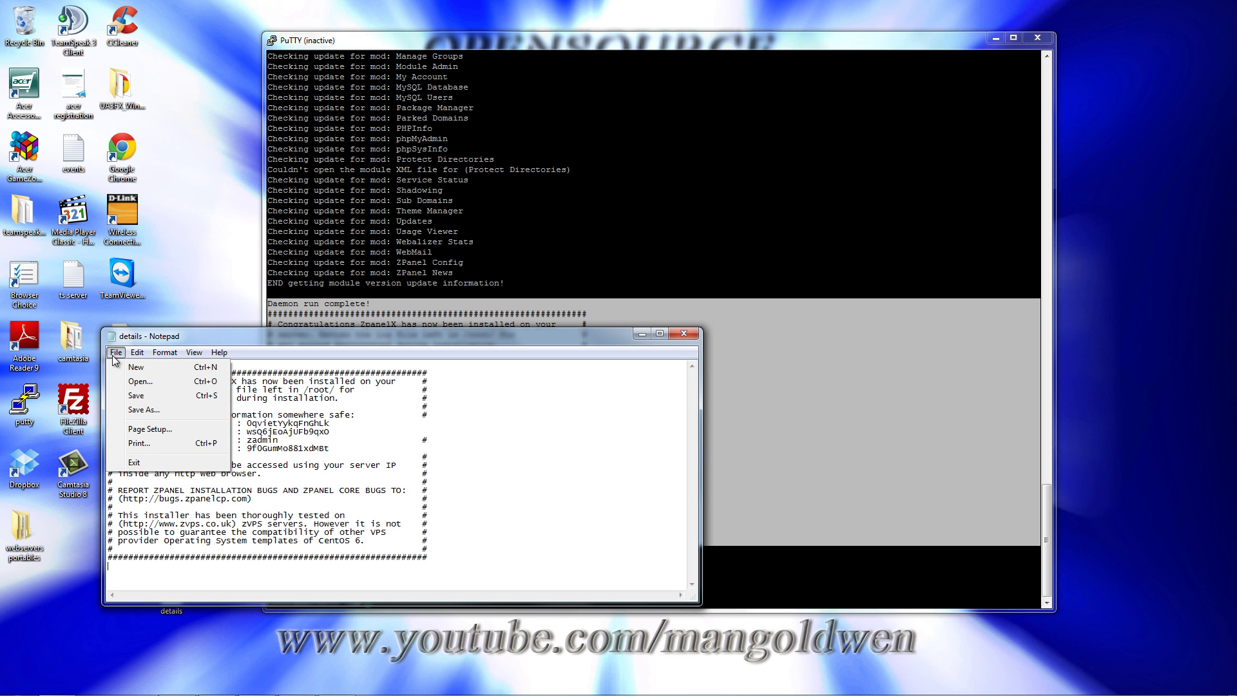
left_click(156, 397)
left_click(116, 353)
left_click(143, 397)
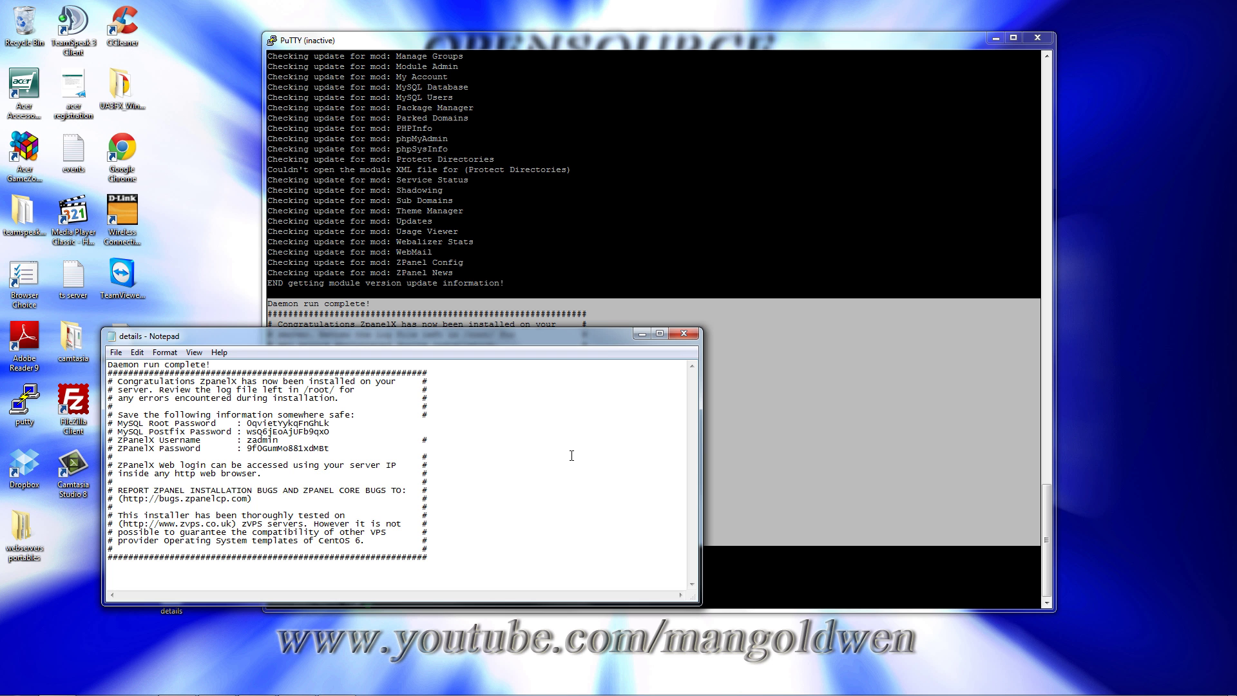
- Close the inactive PuTTY session and move the details Notepad window clear of the desktop icons
left_click(641, 55)
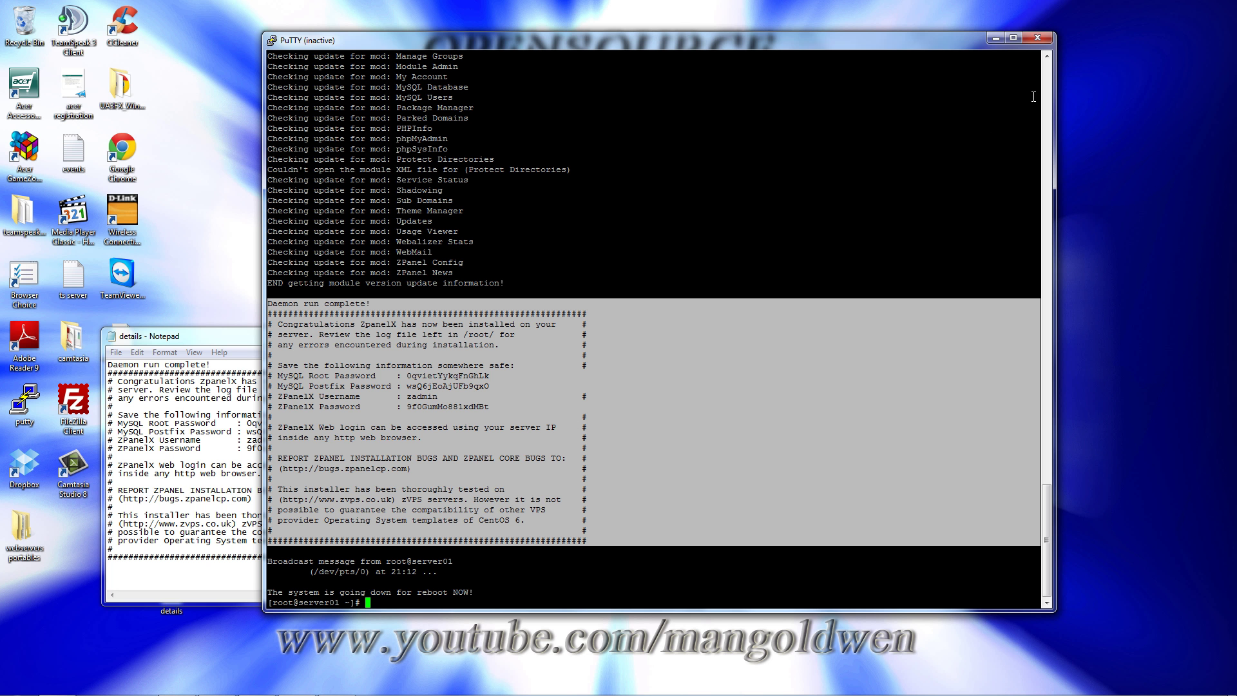
left_click(1037, 37)
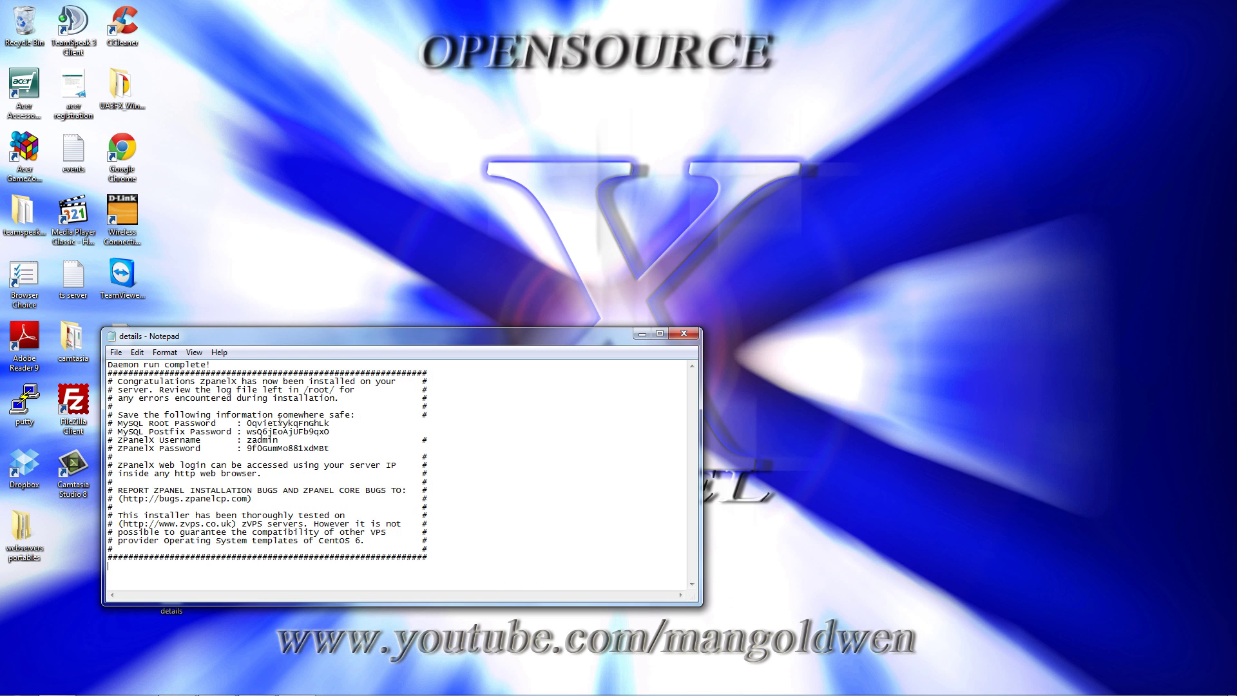
left_click_drag(379, 338, 758, 109)
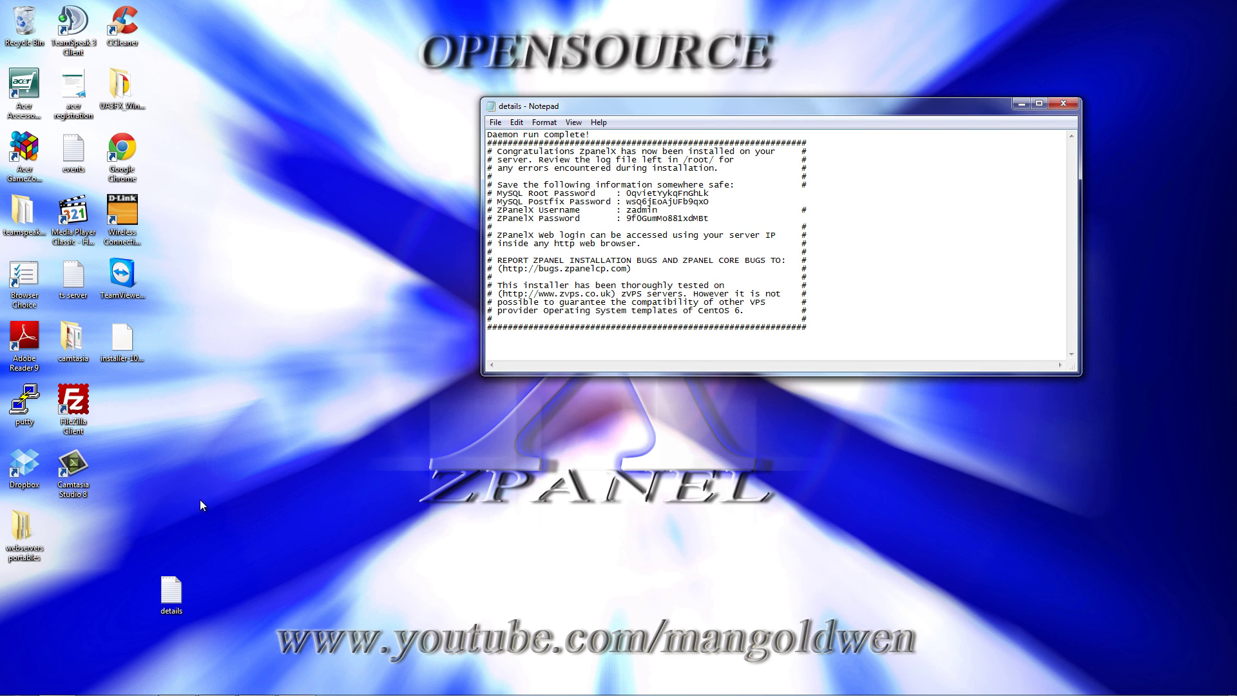
- Move the details file into the desktop icon grid beside the FileZilla Client icon
left_click_drag(174, 583, 142, 401)
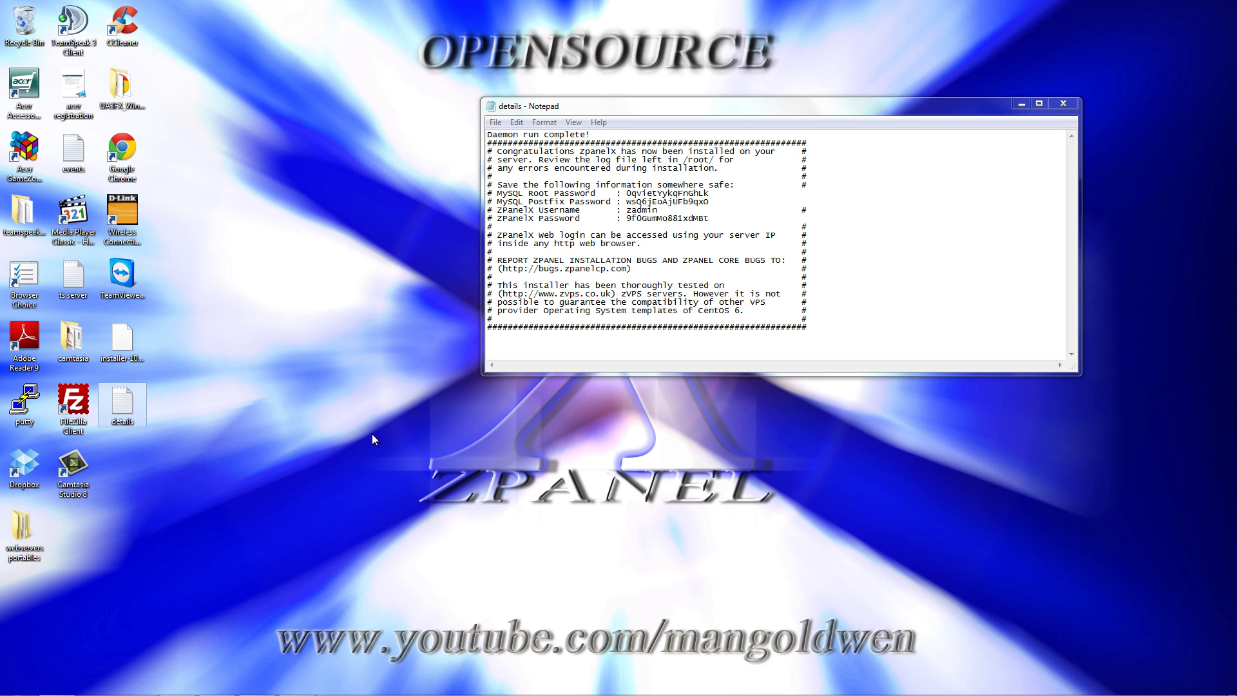
left_click(276, 510)
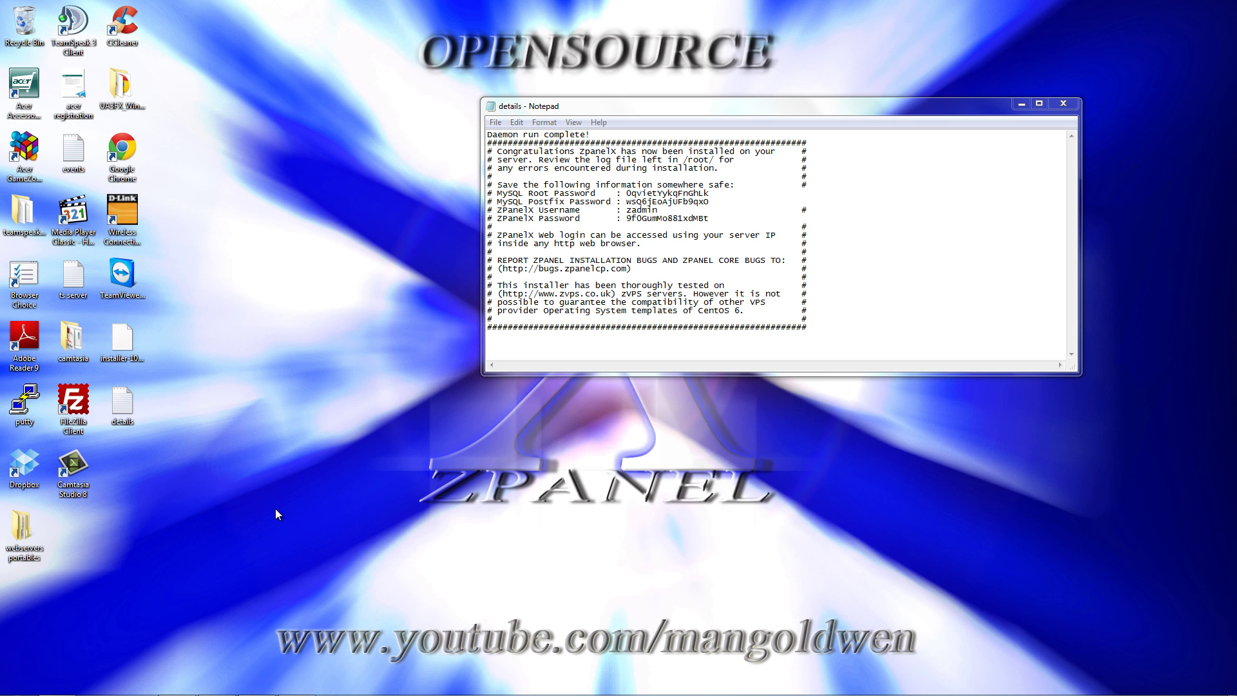
- Switch to Chrome and load the ZPanel login page at 192.168.1.250 in place of the Downloads page
mouse_move(166, 688)
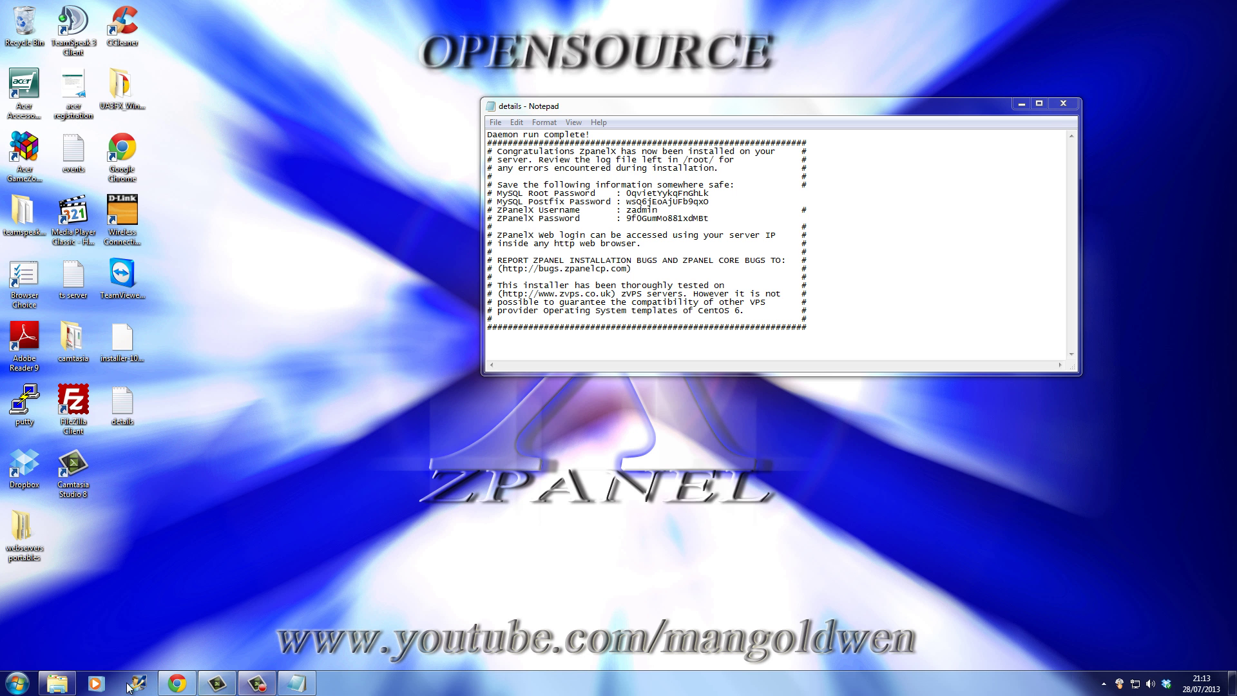
left_click(169, 686)
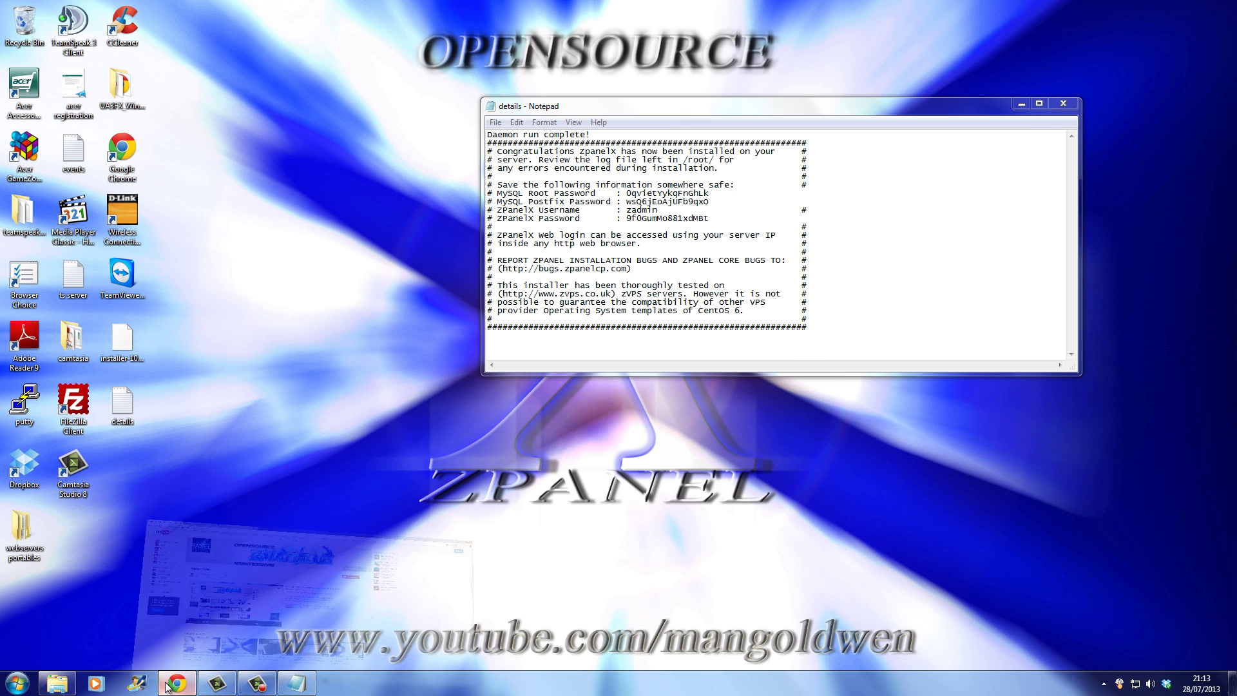
left_click(298, 8)
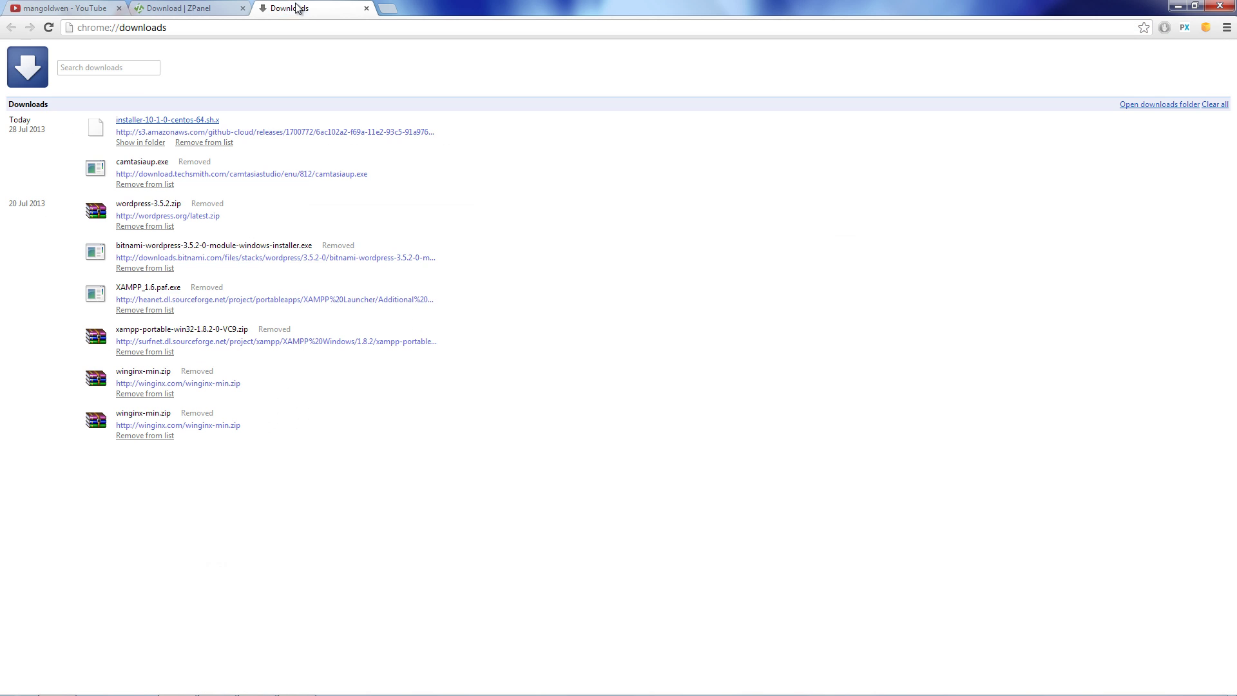
left_click(321, 31)
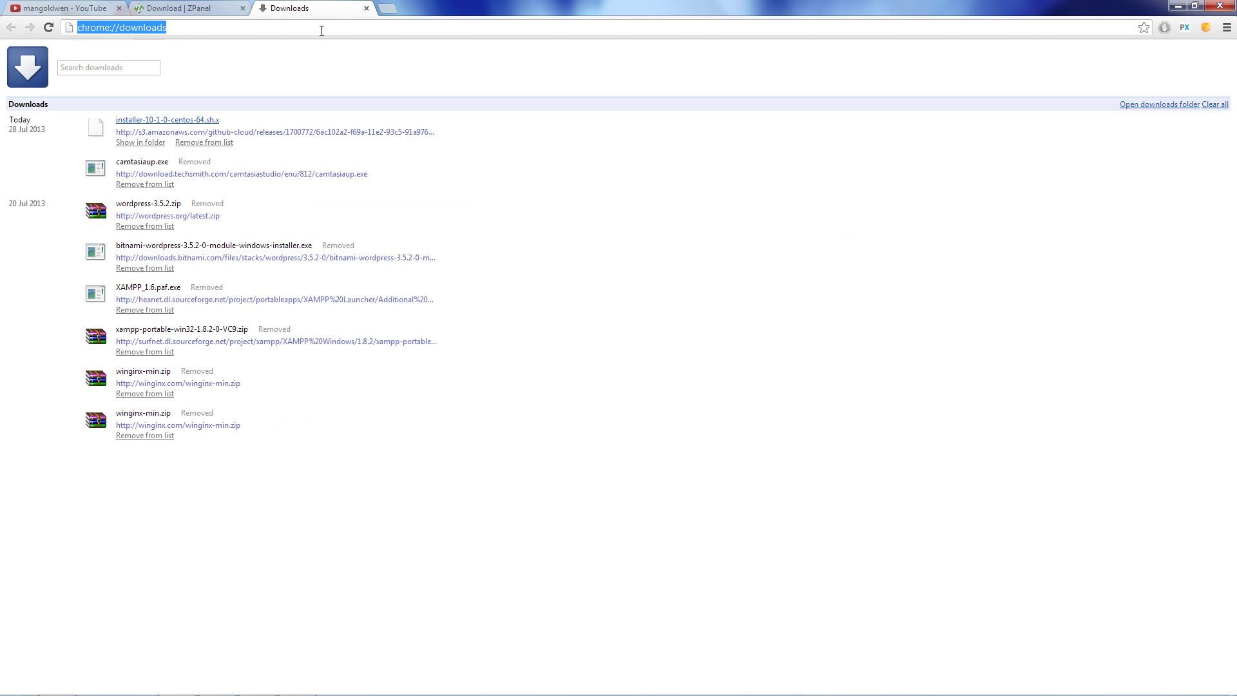
type("19")
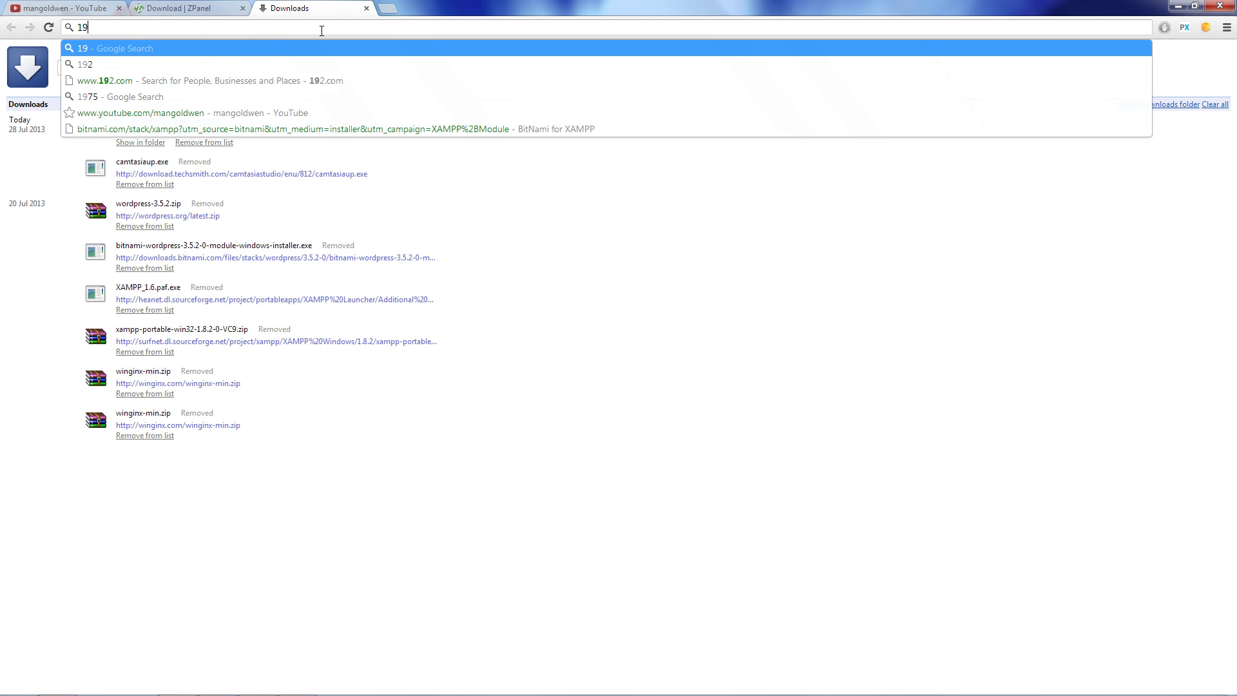
type("2.1")
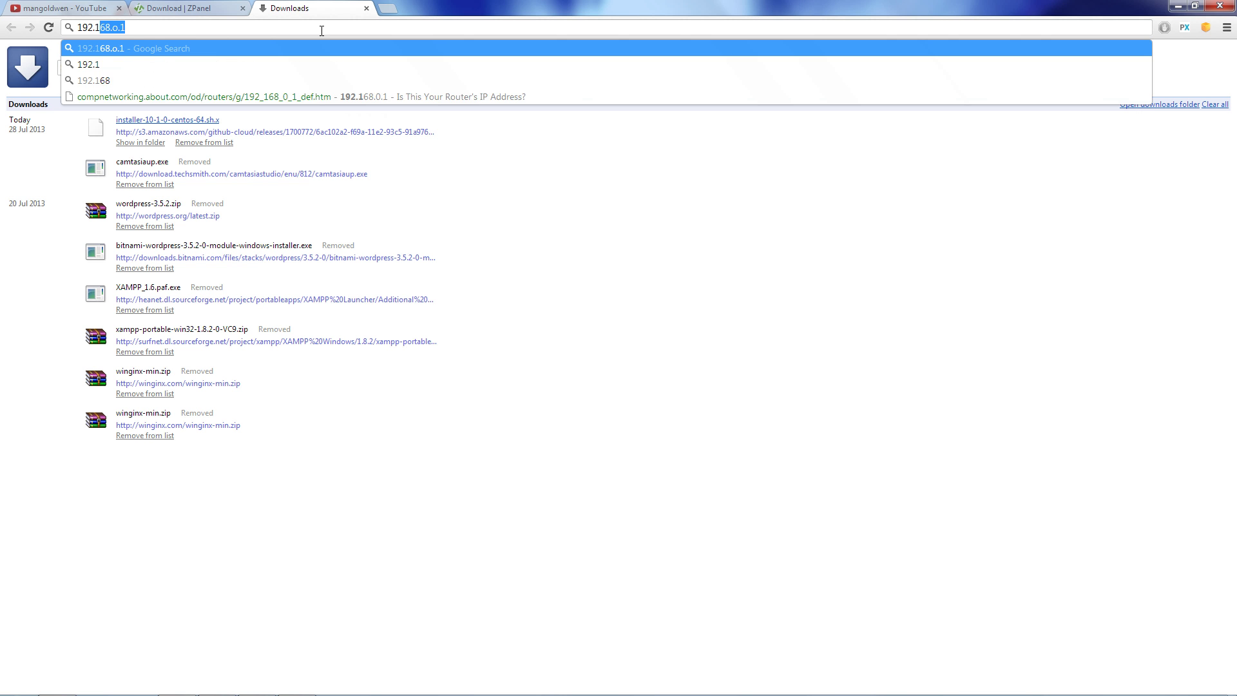
type("68.")
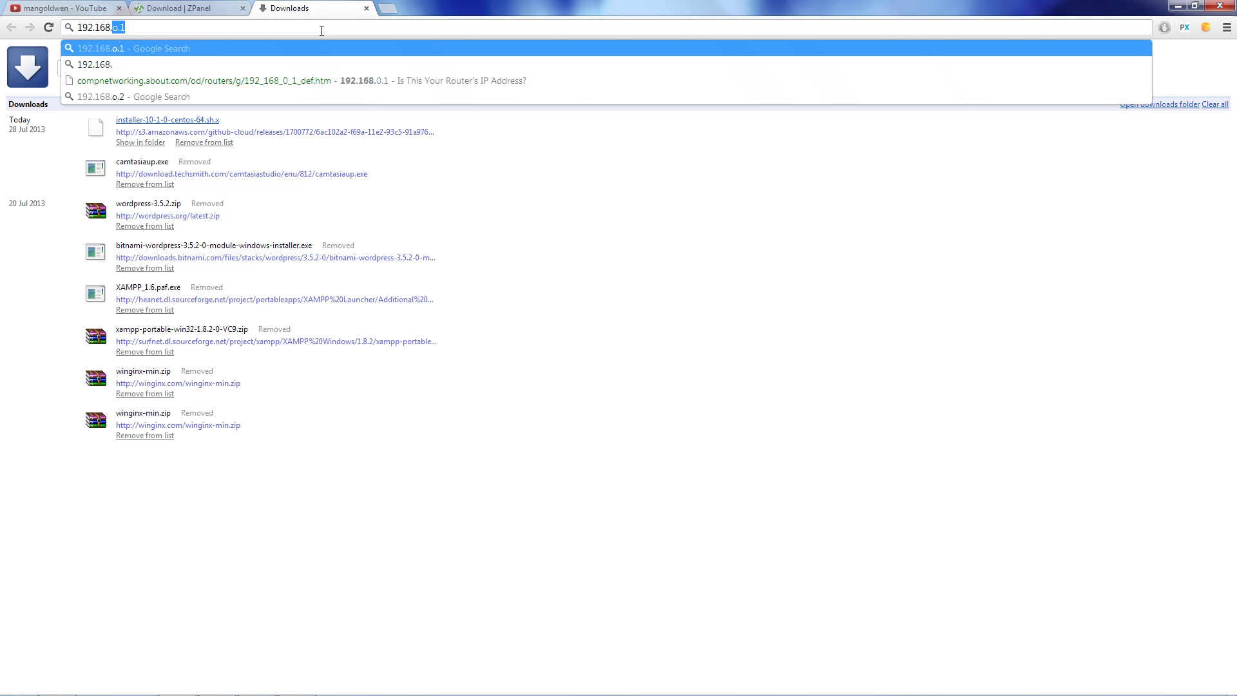
type("1")
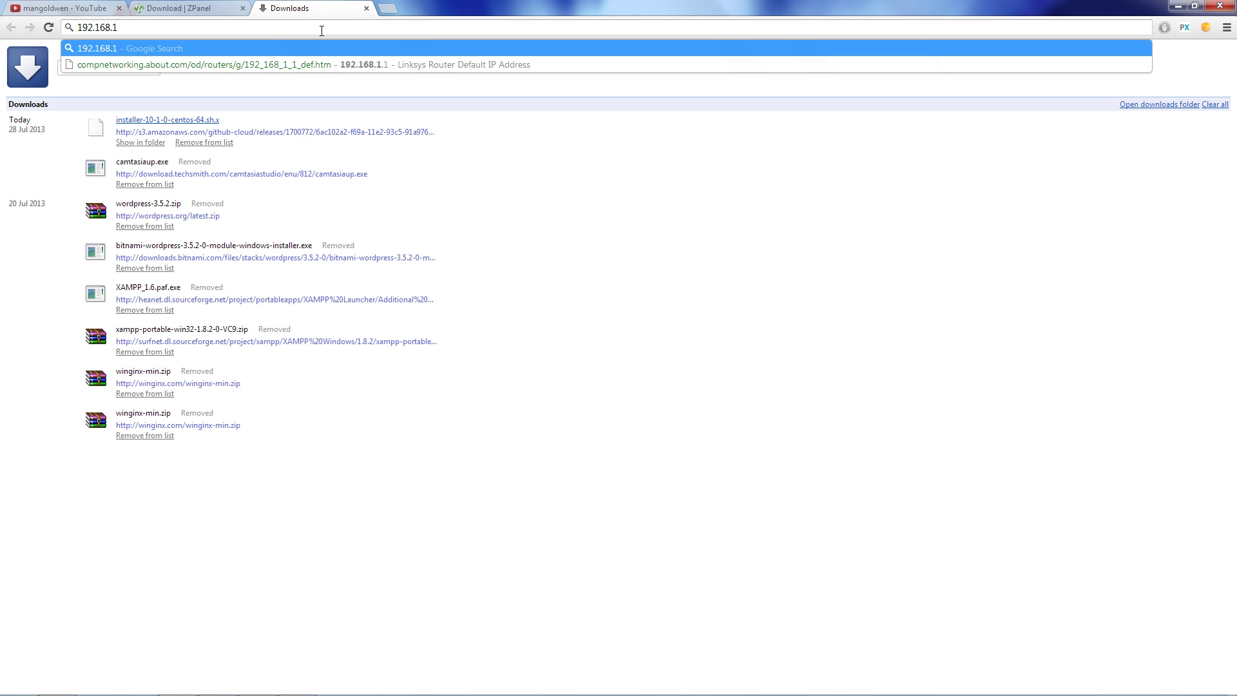
type(".250")
key("Return")
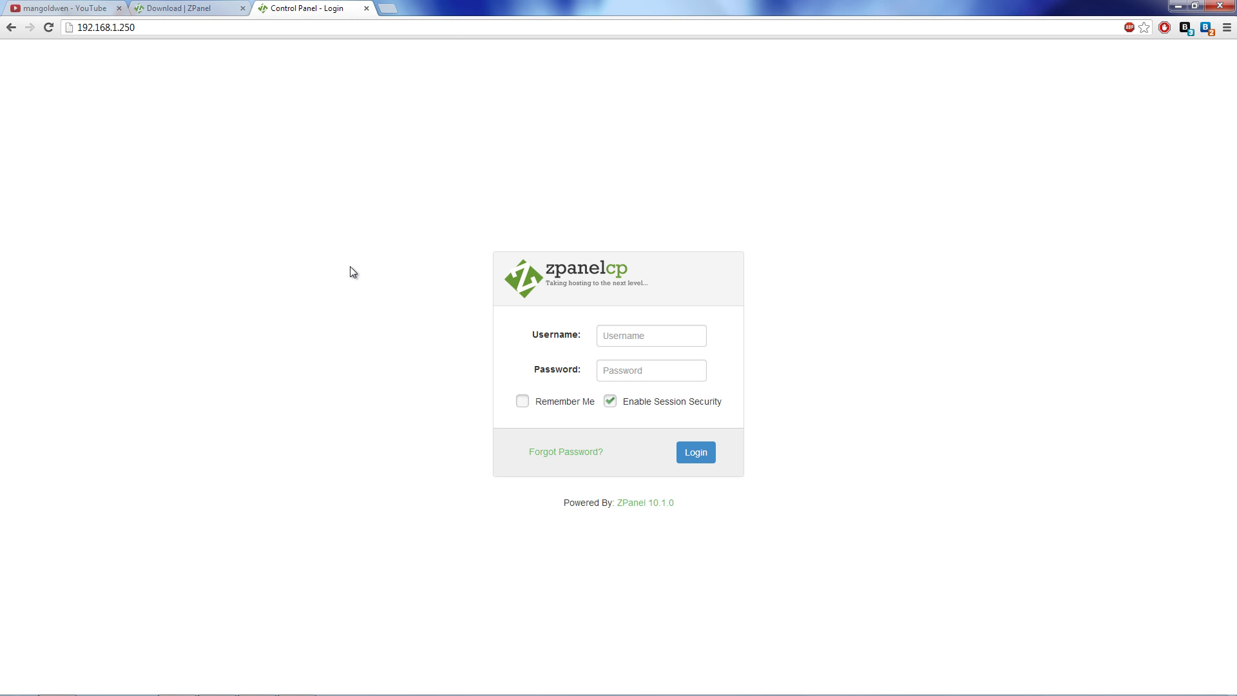
- Fill in the login form with username zadmin and the ZPanelX password copied from the details file in Notepad
left_click(639, 336)
type("zadmin")
key("Tab")
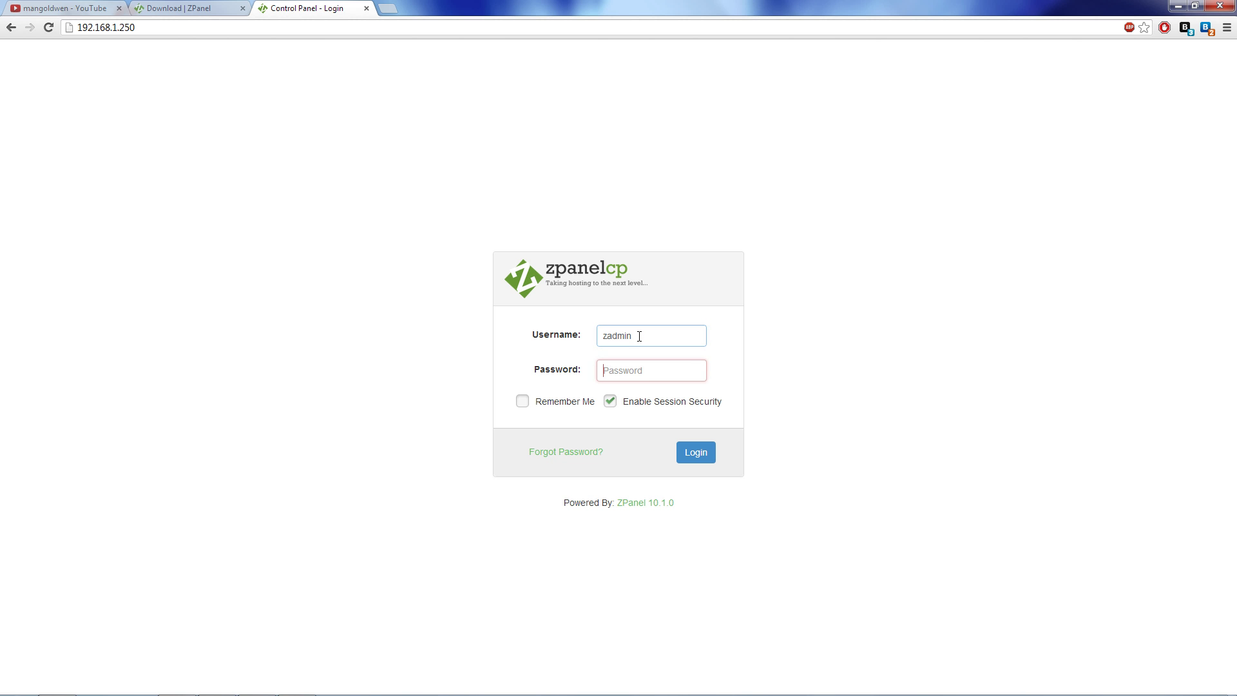
key("alt+Tab")
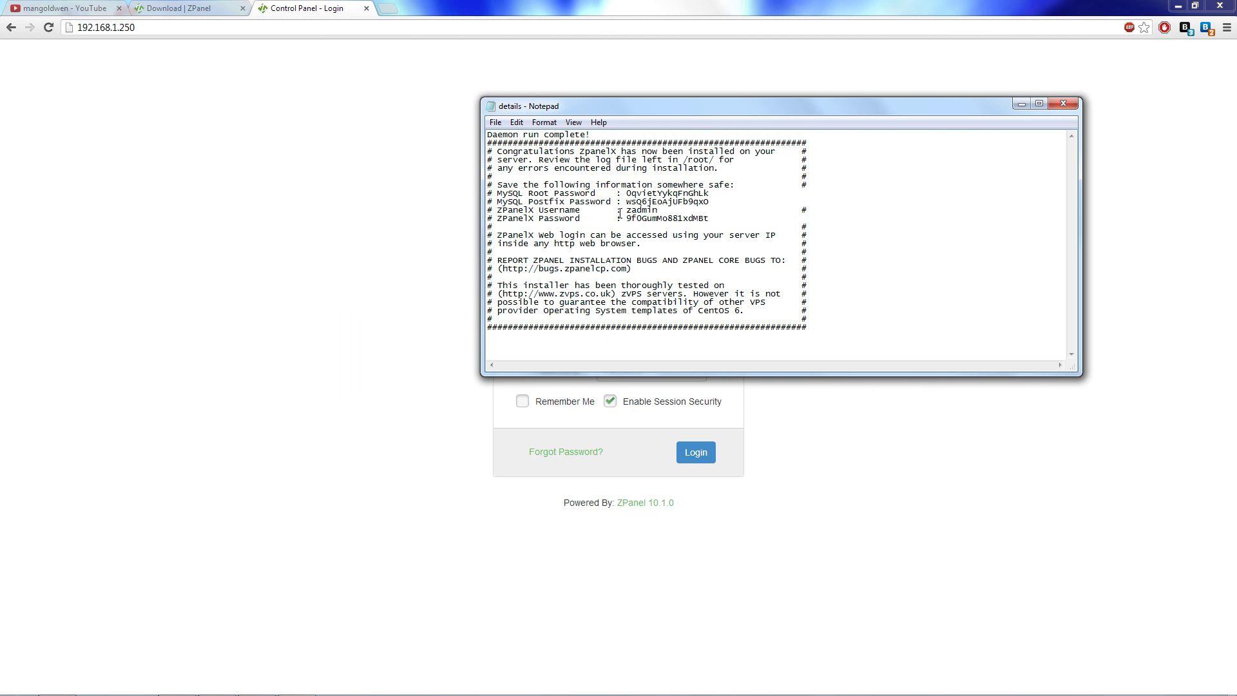
left_click_drag(628, 220, 709, 221)
right_click(701, 219)
left_click(735, 262)
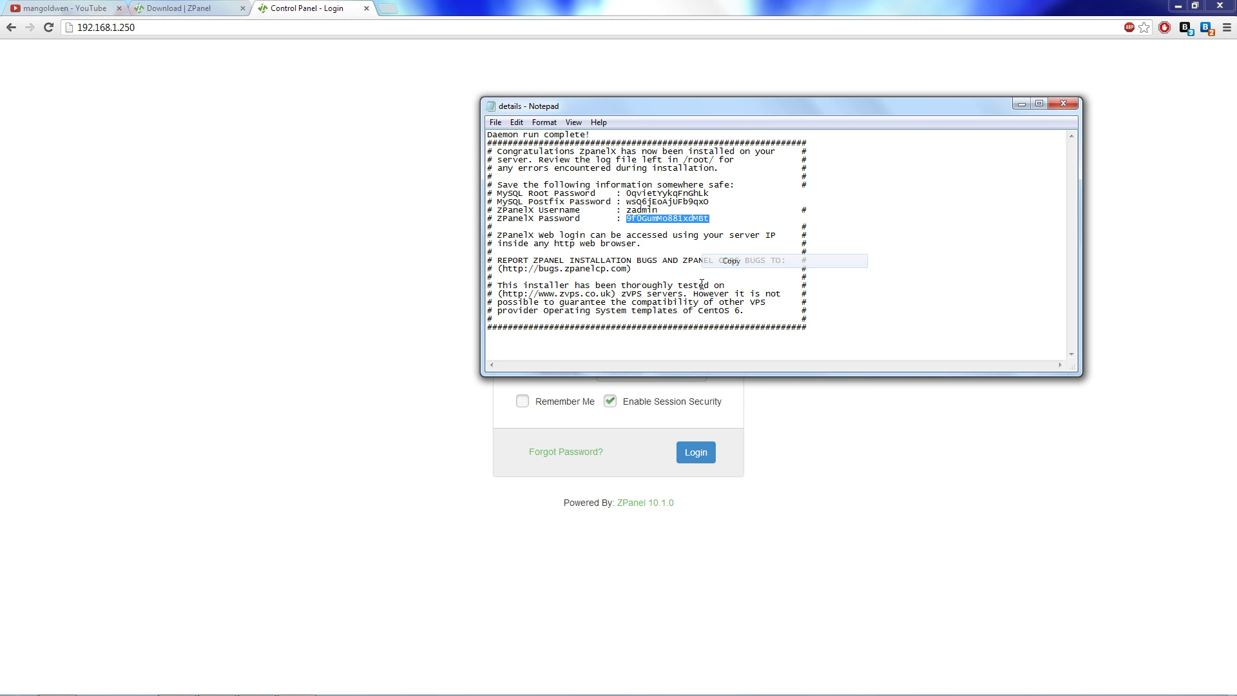
left_click(440, 429)
left_click(628, 369)
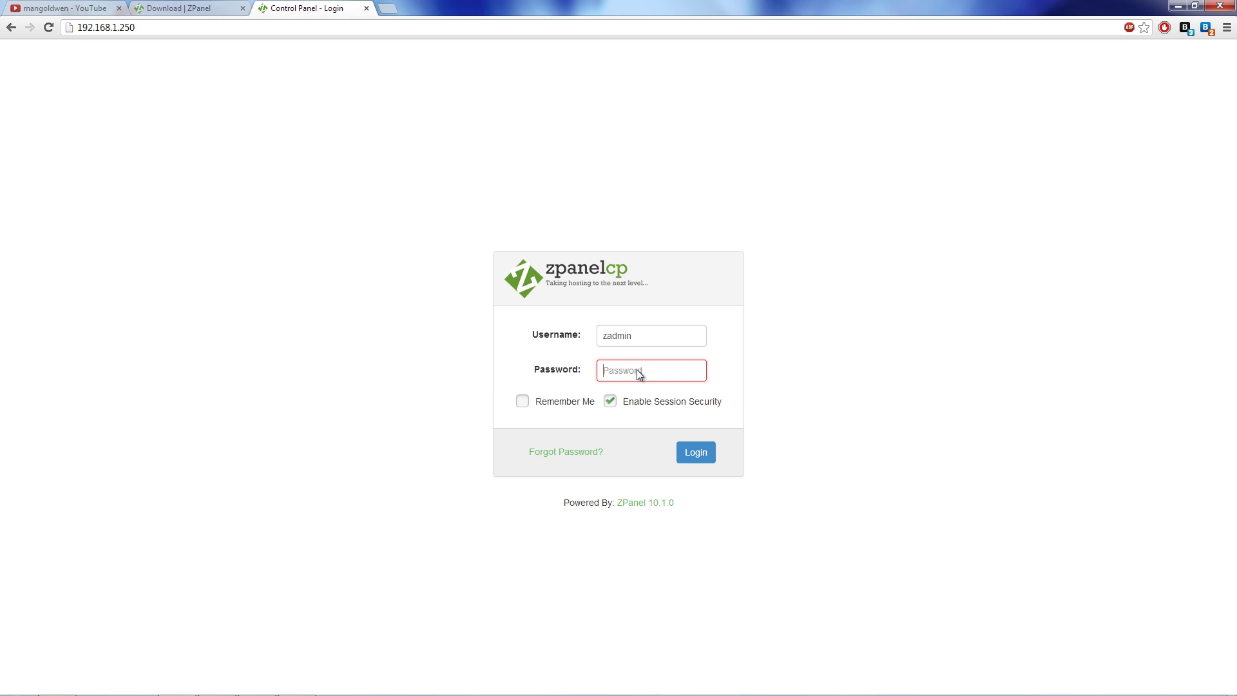
right_click(627, 368)
left_click(680, 457)
- Log in to ZPanel with Remember Me enabled and let the browser save the password
left_click(522, 402)
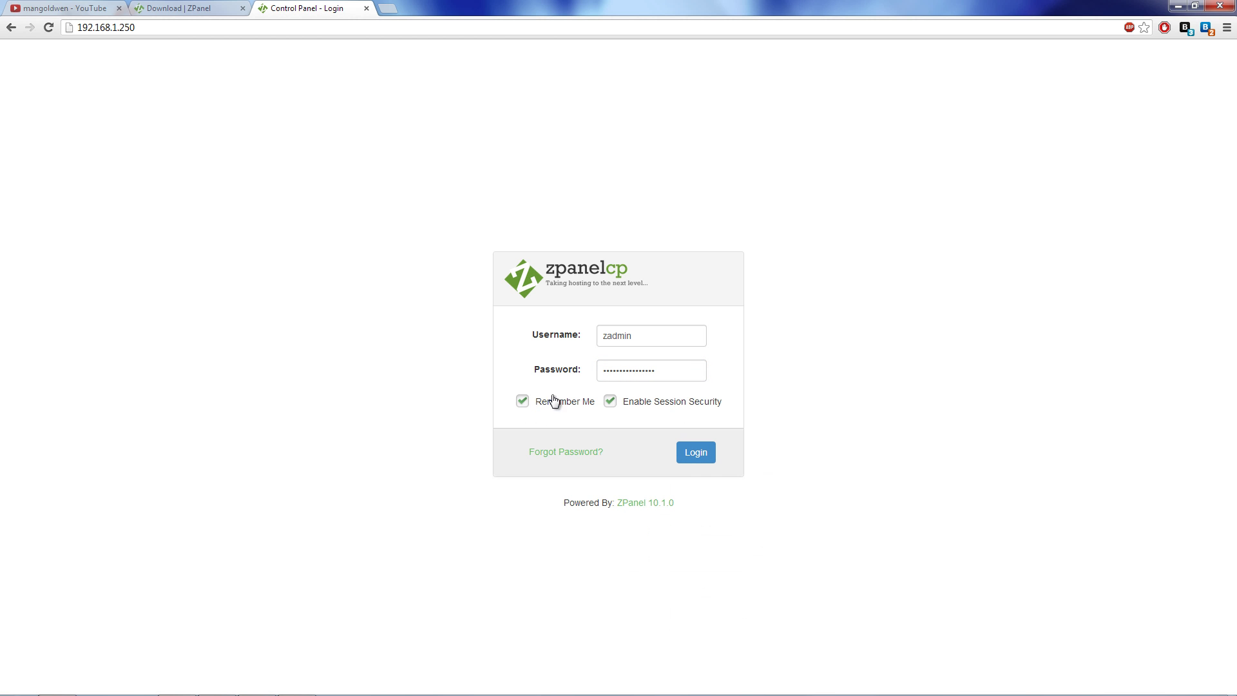
left_click(677, 451)
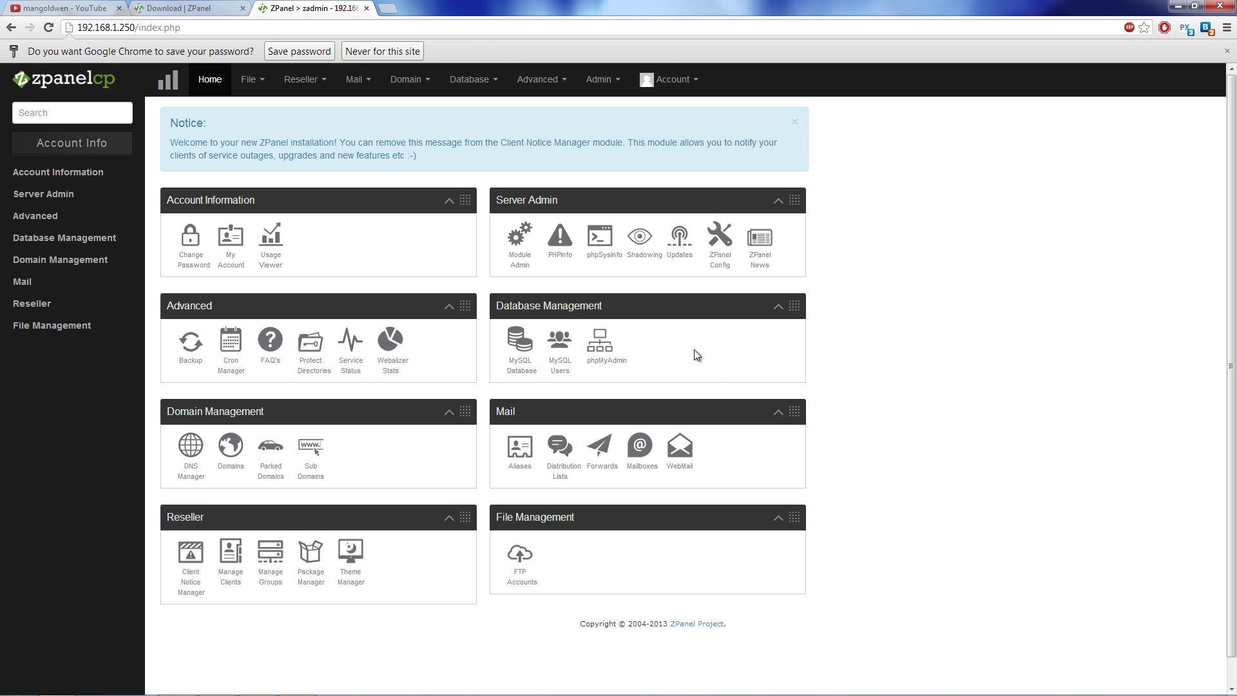
left_click(299, 51)
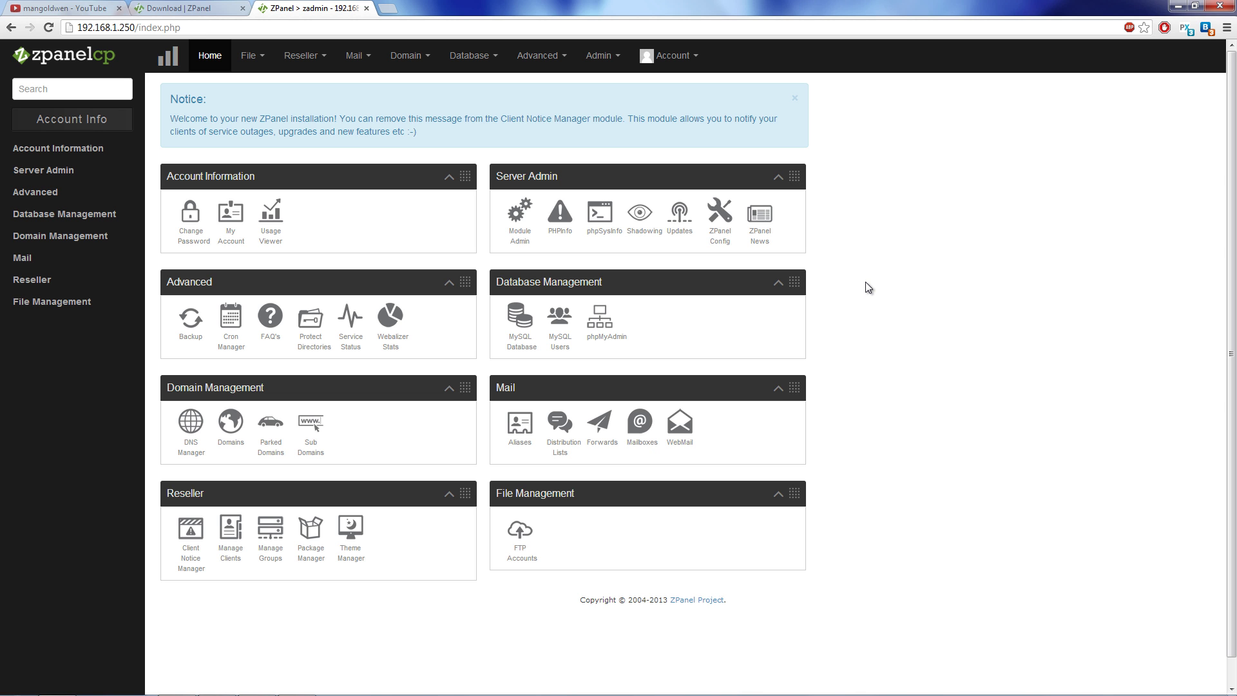
- Look over the ZPanel home modules and open the My Account page to examine the account details form
mouse_move(397, 688)
scroll(1055, 281, "down", 1)
scroll(969, 362, "up", 1)
left_click(268, 67)
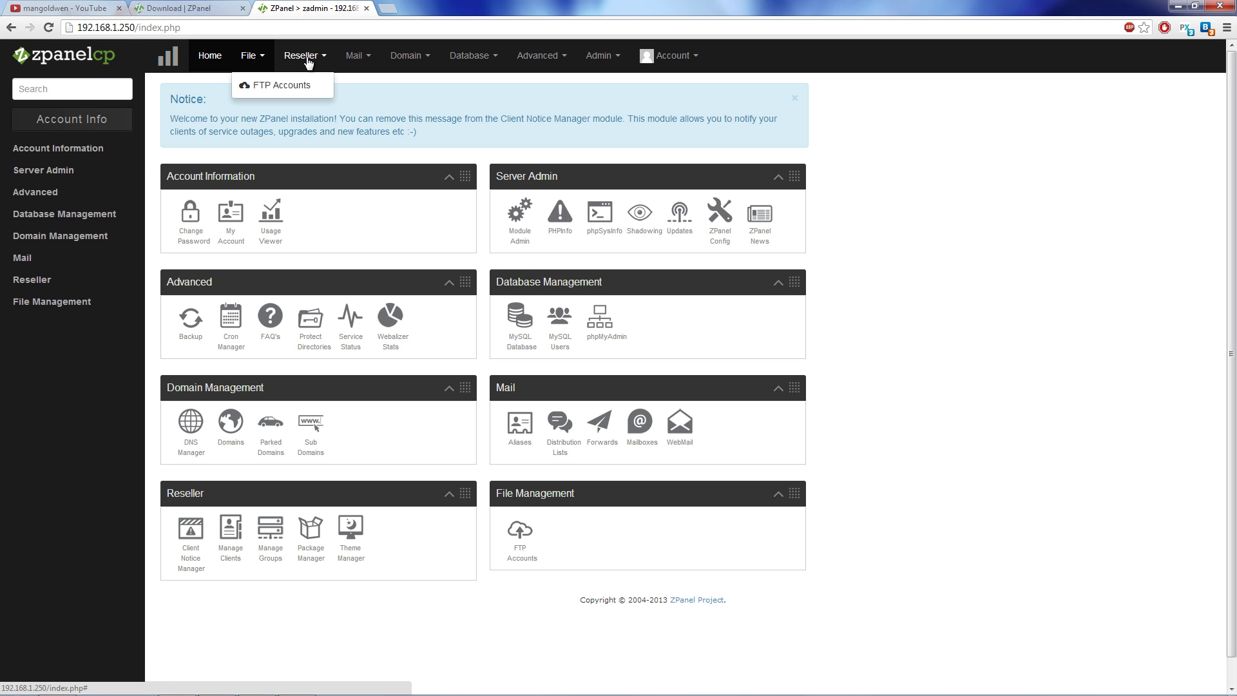
left_click(685, 58)
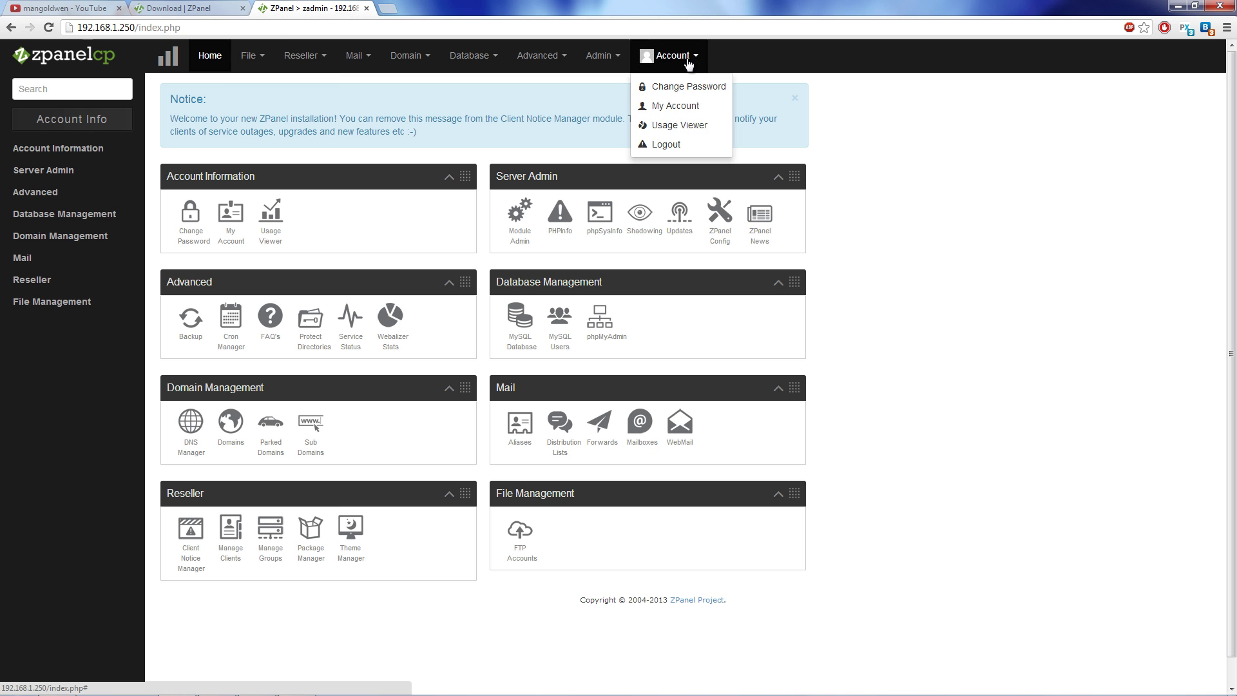
left_click(676, 106)
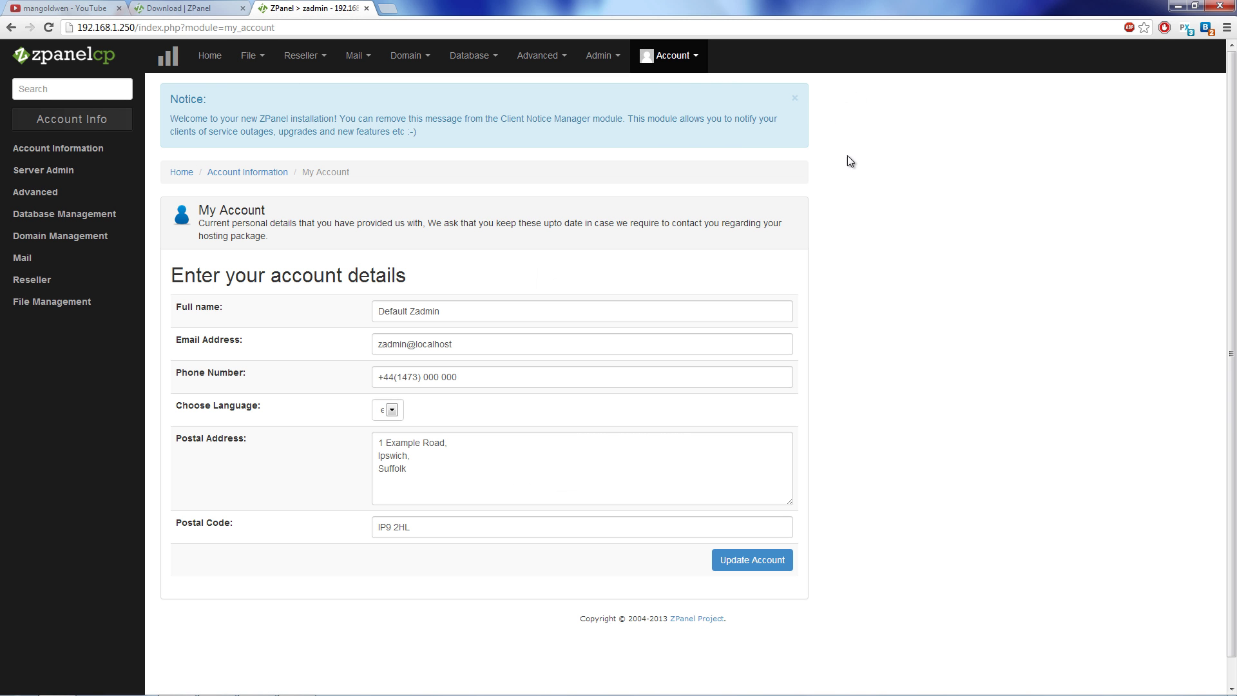
scroll(924, 320, "down", 1)
scroll(924, 320, "down", 1)
scroll(909, 221, "up", 2)
- View the mail Aliases page and the domain selection list in DNS Manager
left_click(135, 258)
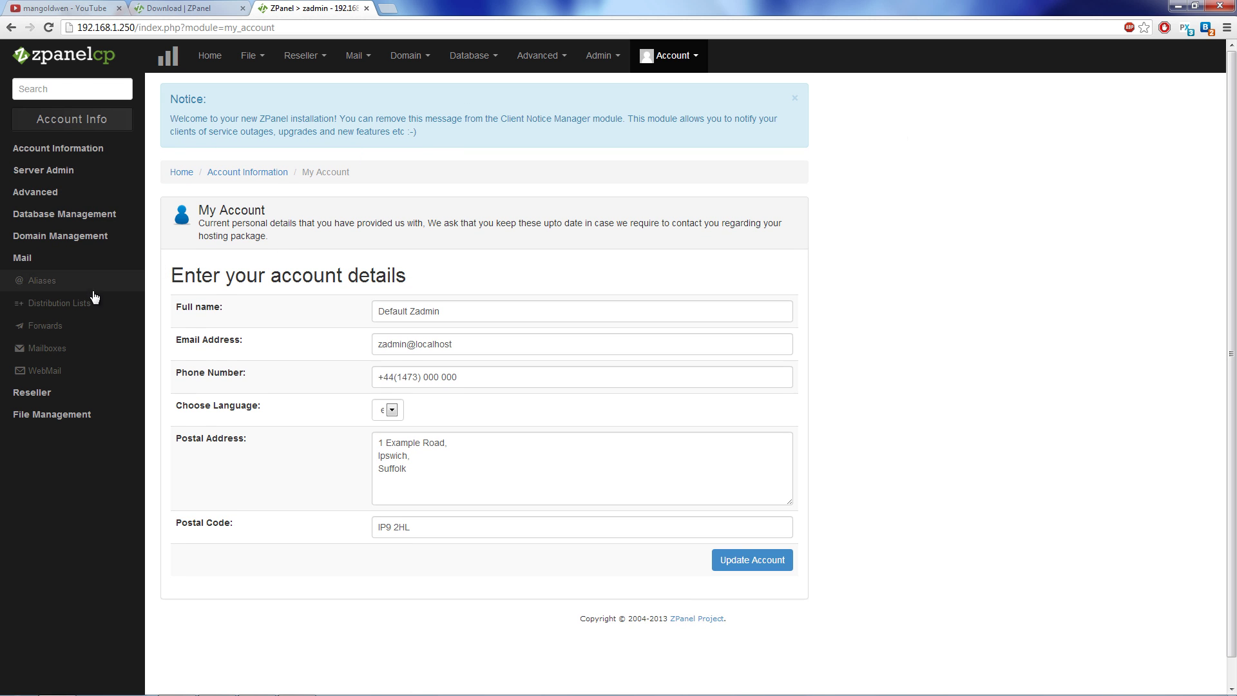
left_click(78, 282)
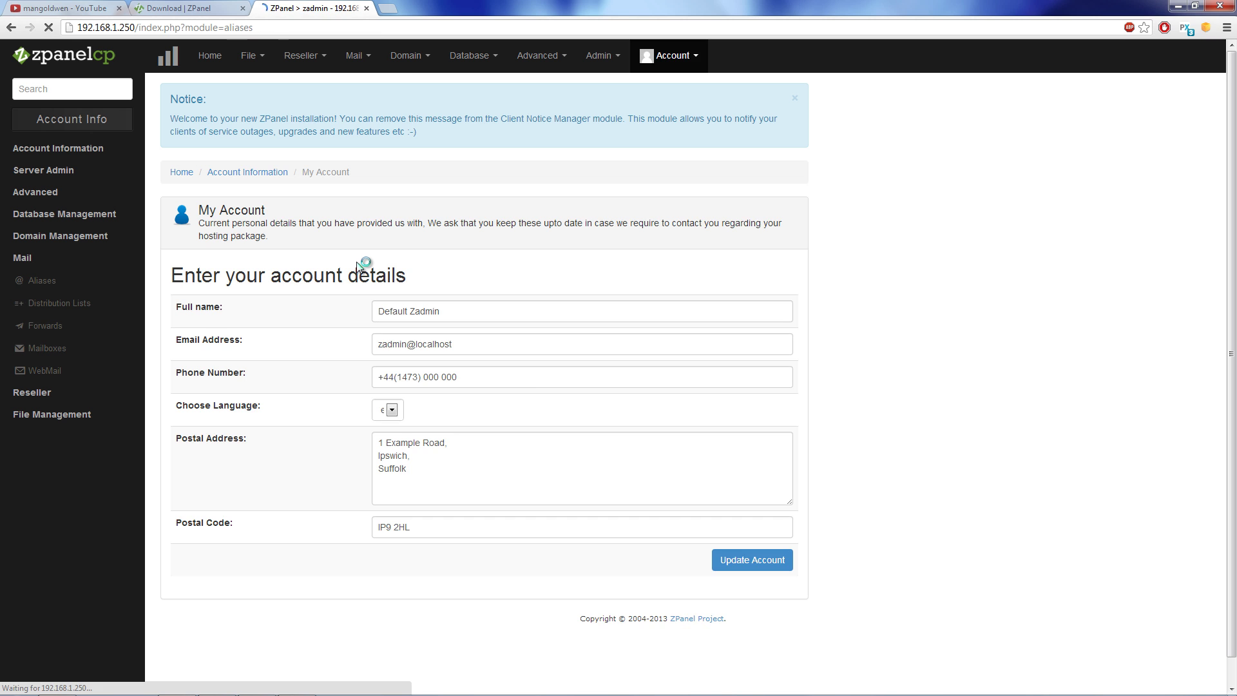
left_click(408, 56)
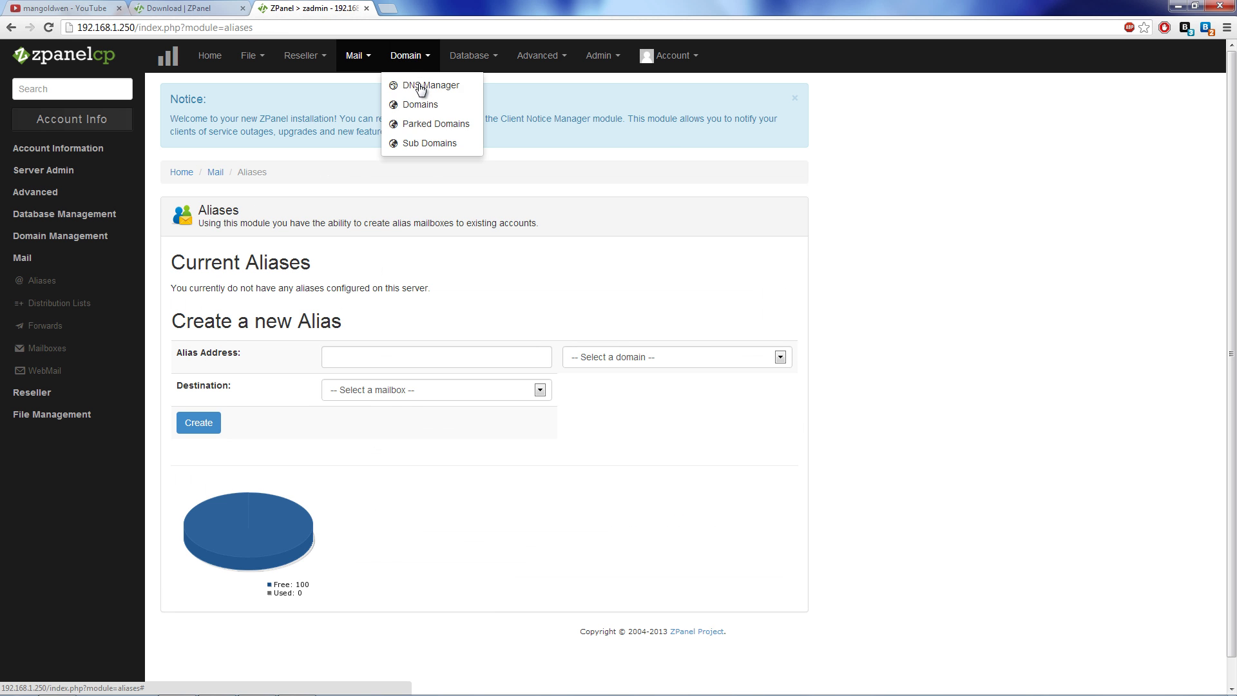
left_click(431, 87)
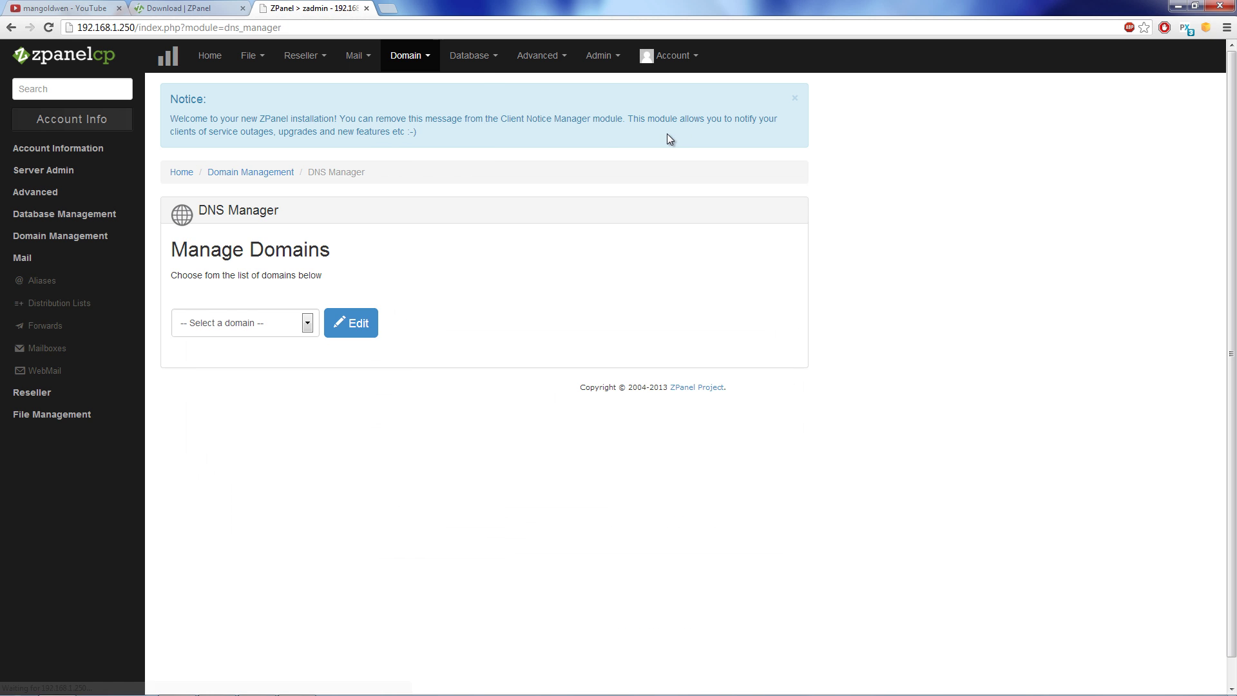
left_click(309, 324)
left_click(309, 323)
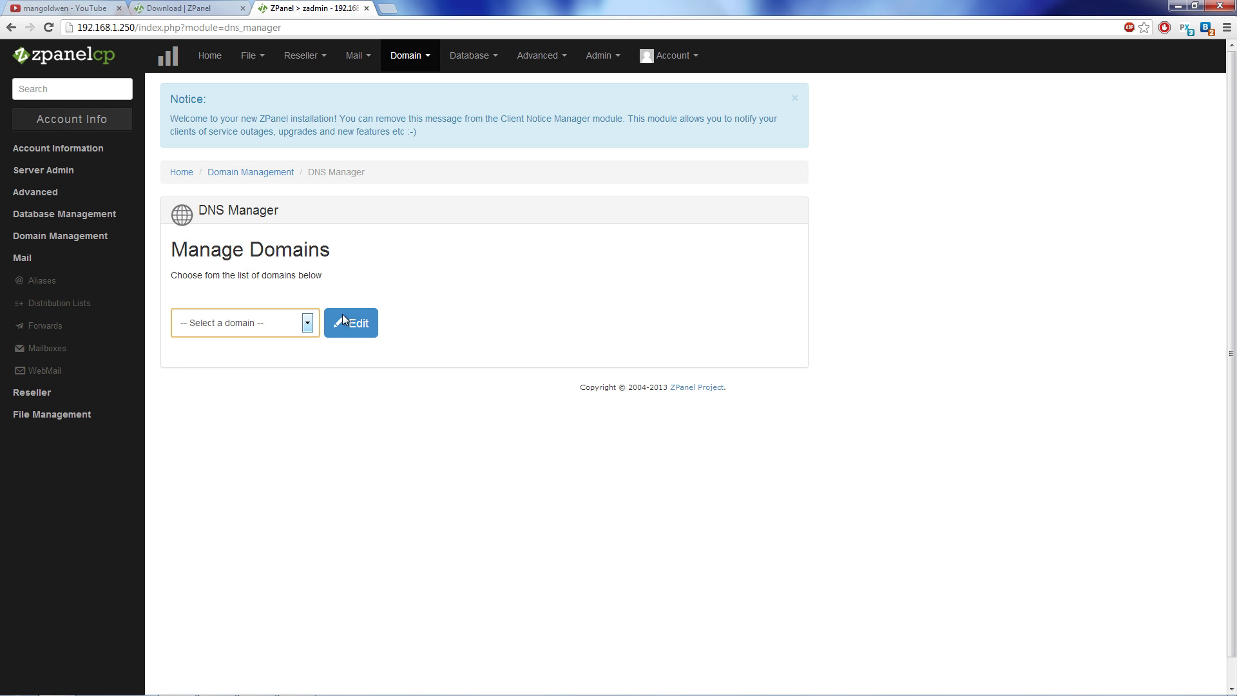
- View the MySQL Database page and the Backup page under Advanced
left_click(140, 214)
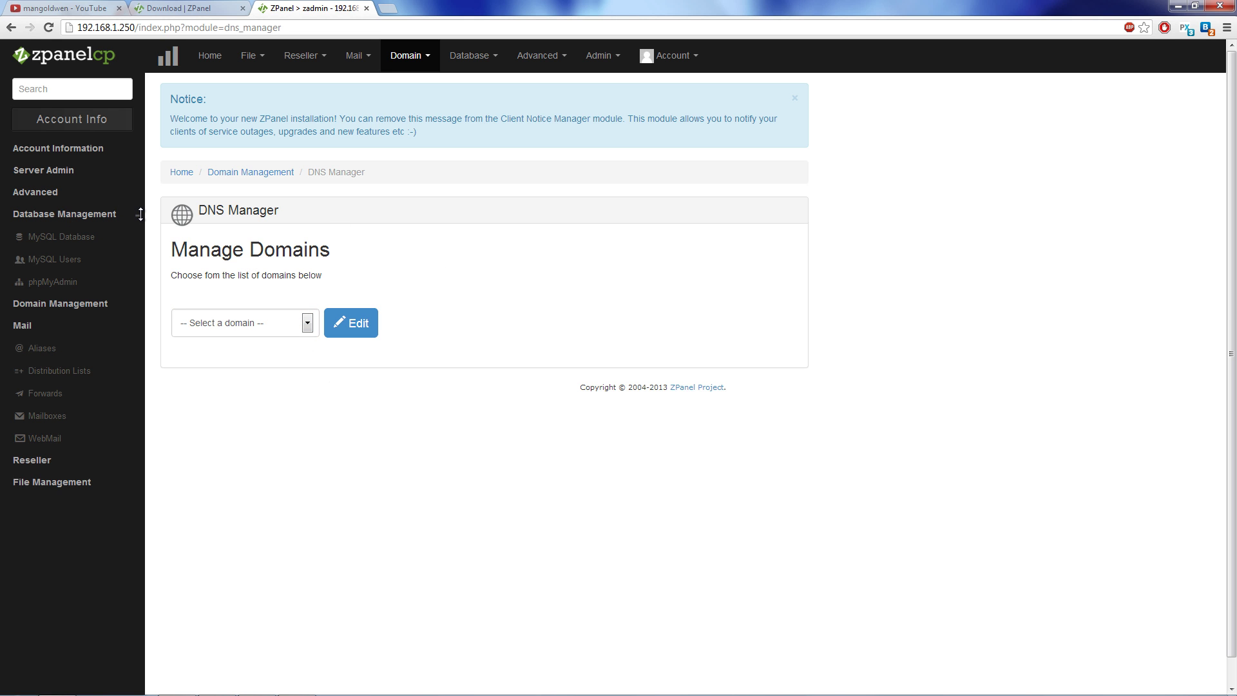
left_click(61, 237)
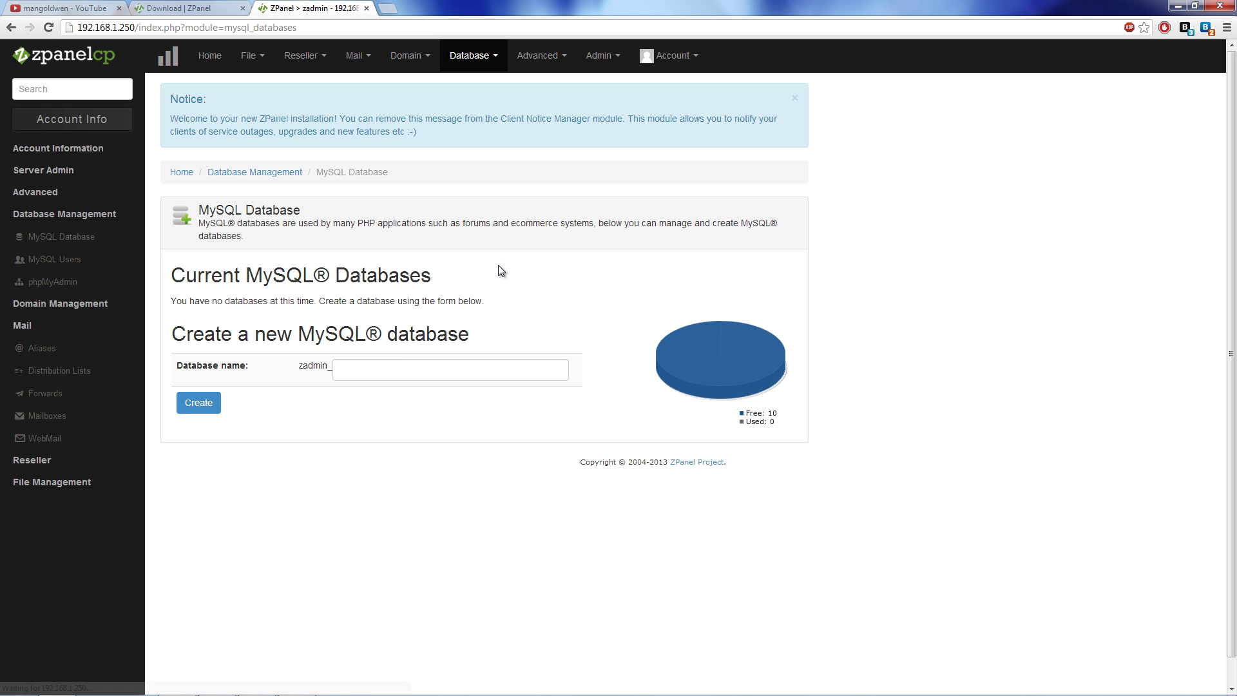
left_click(35, 192)
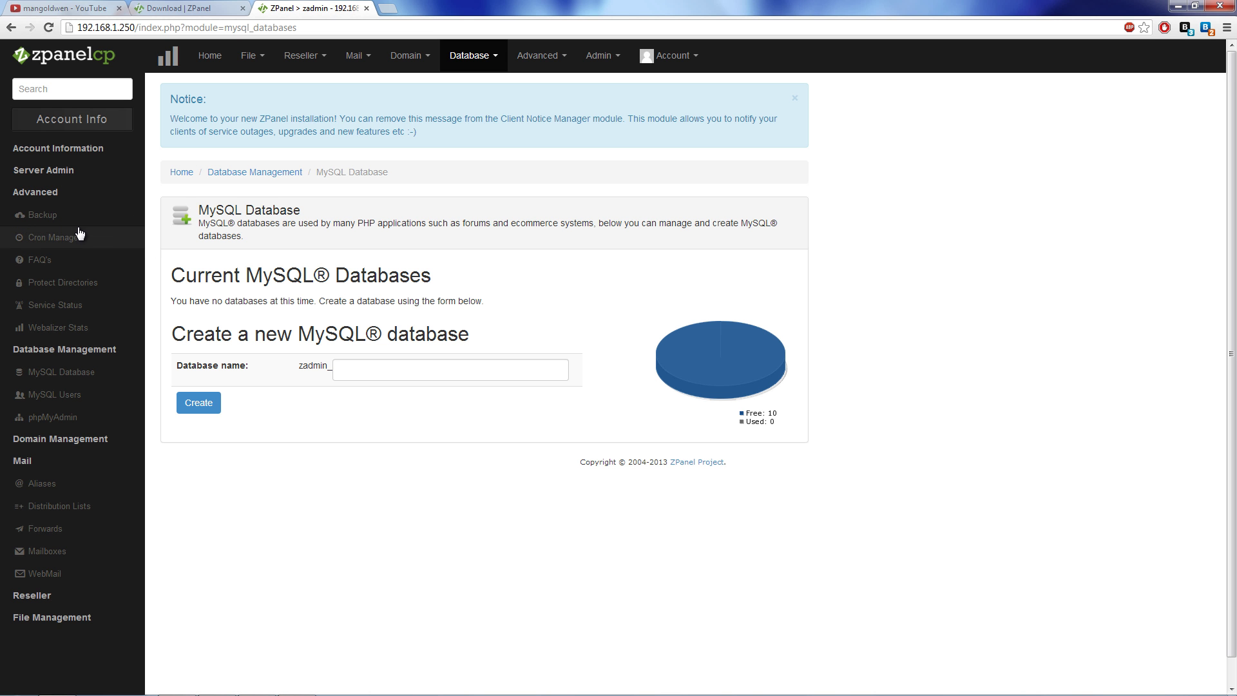
left_click(55, 237)
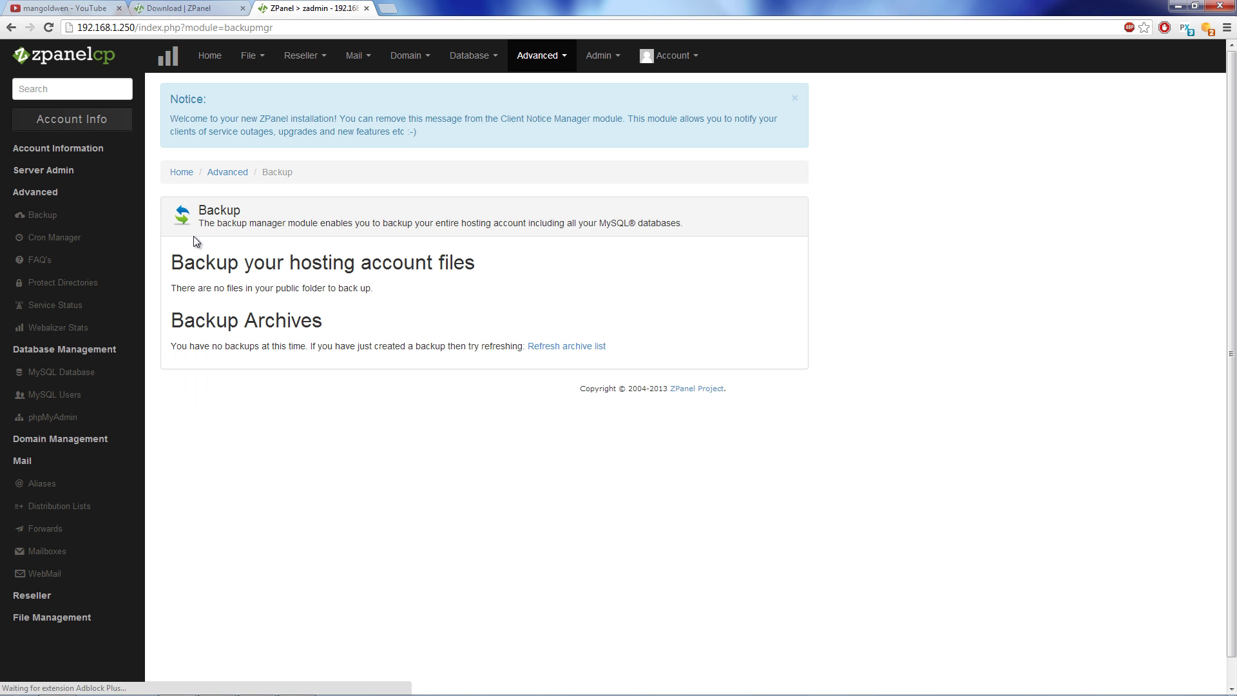
- Launch phpSysInfo from the Server Admin modules, review the server's system information, and close its page
left_click(48, 170)
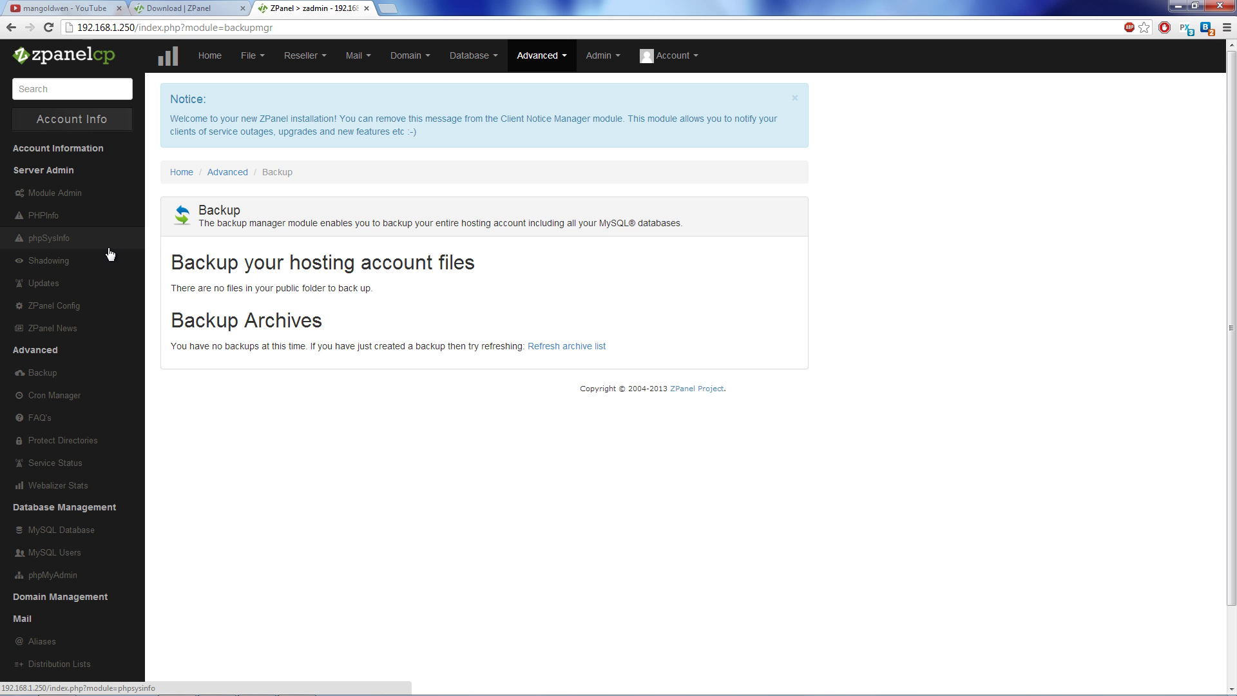
left_click(72, 239)
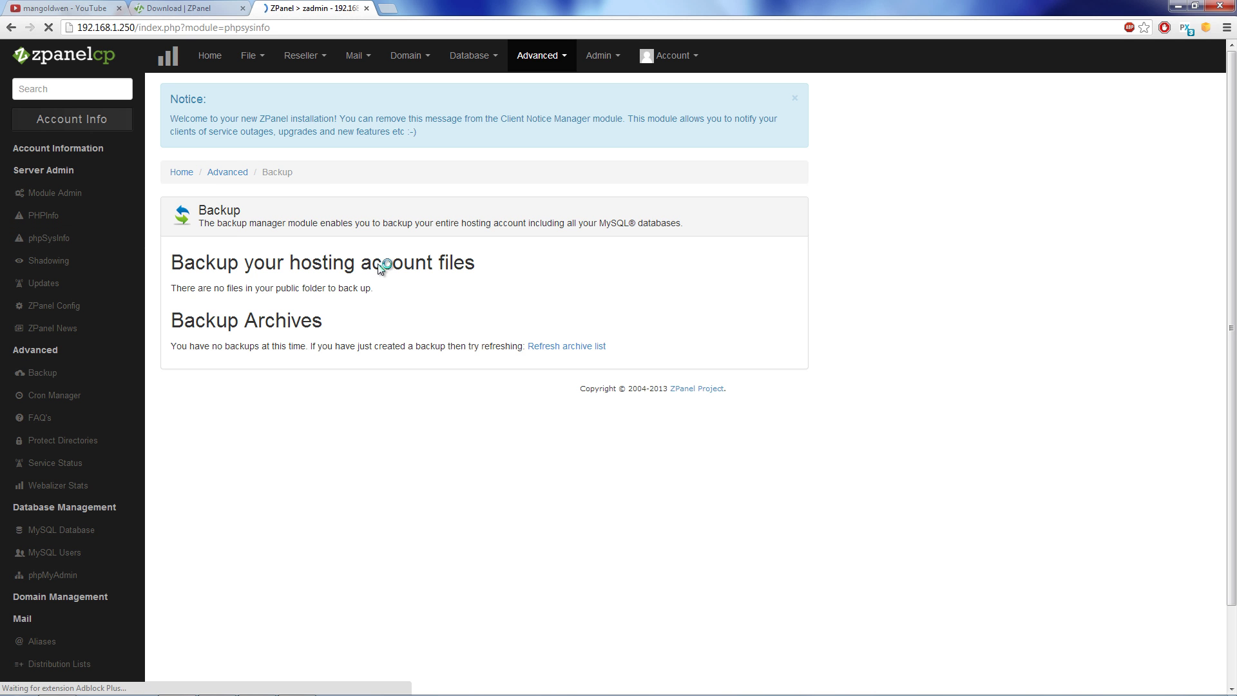
left_click(225, 264)
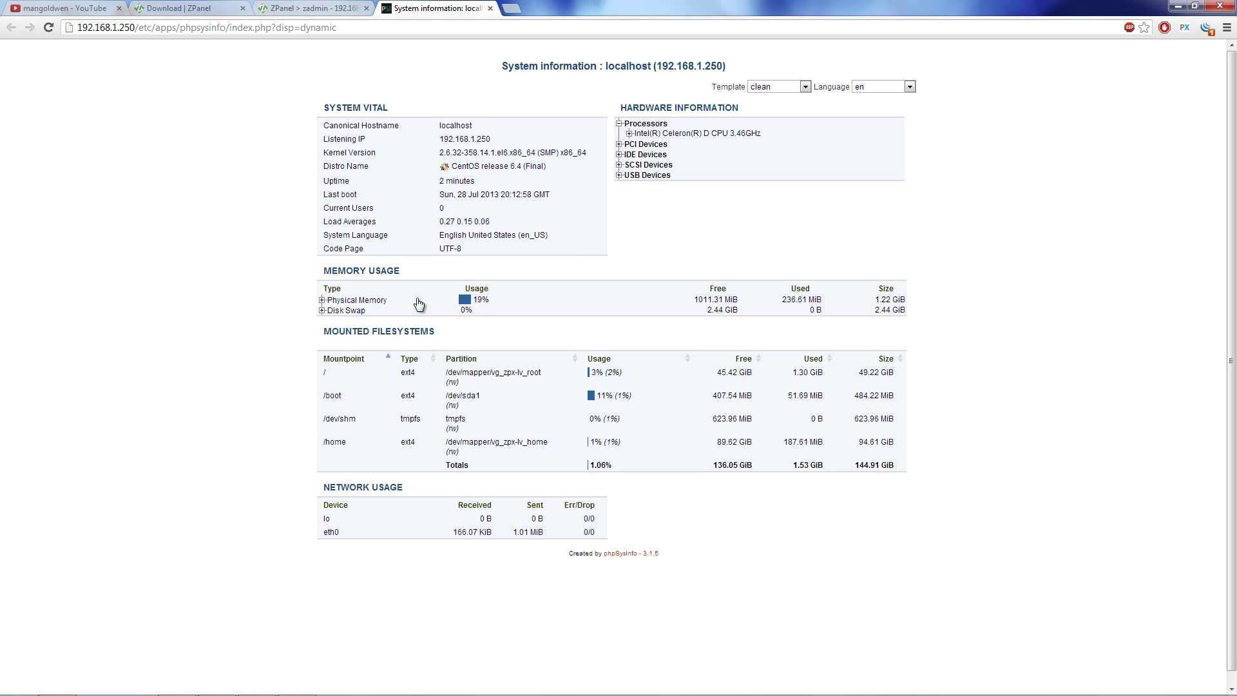
left_click(336, 9)
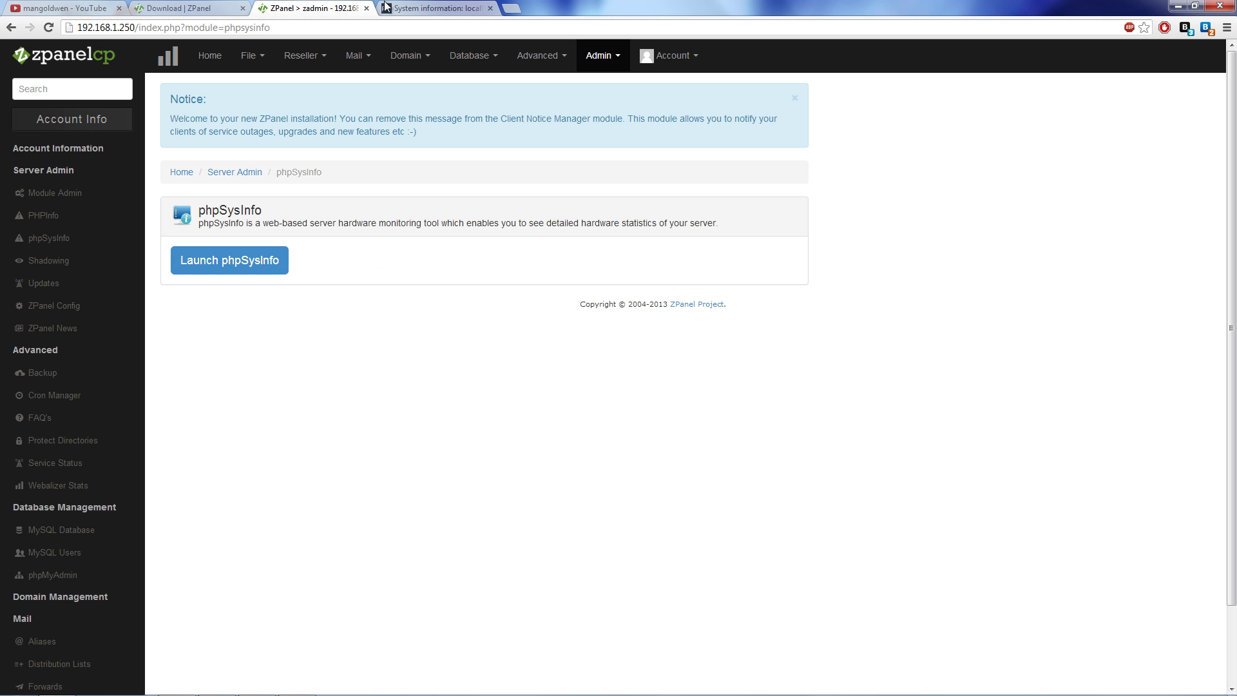
left_click(448, 9)
left_click(491, 8)
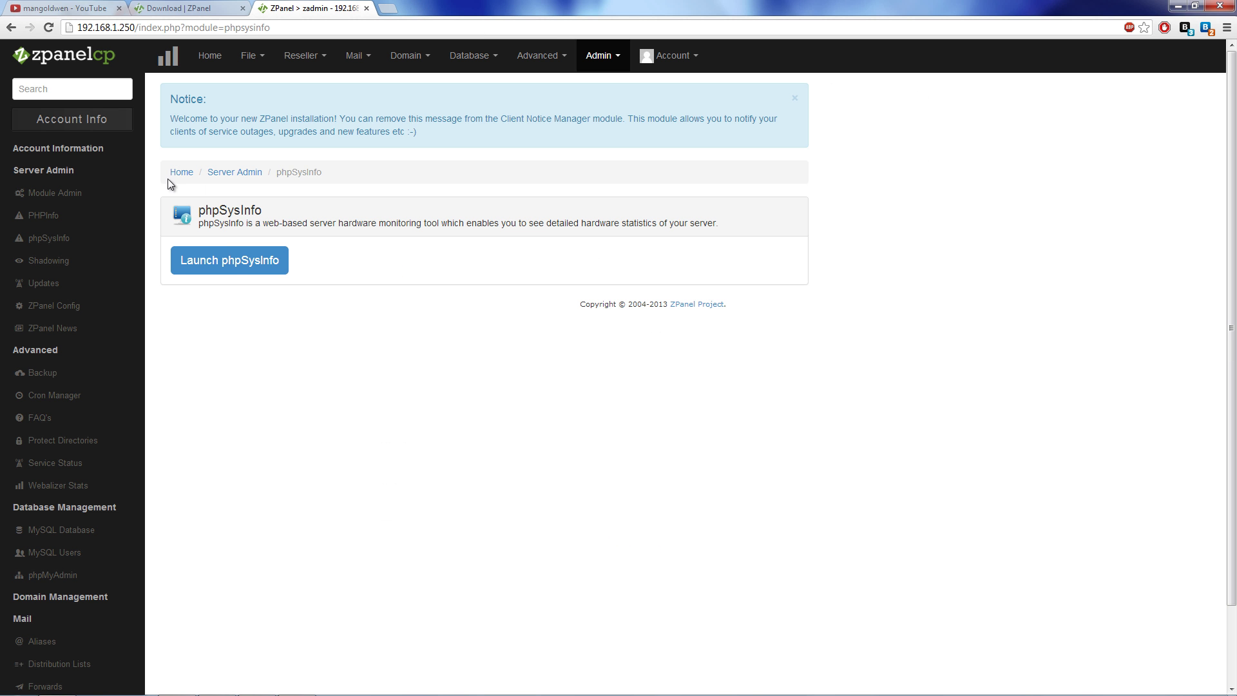
scroll(362, 511, "down", 3)
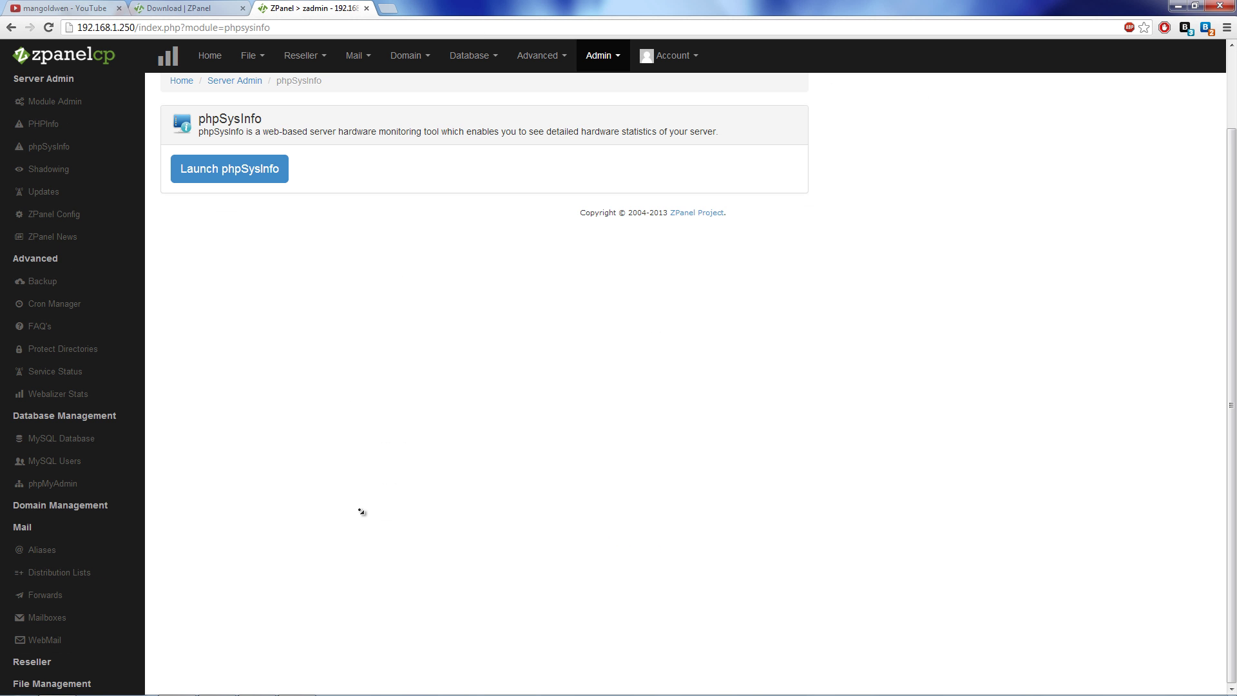
scroll(339, 221, "up", 3)
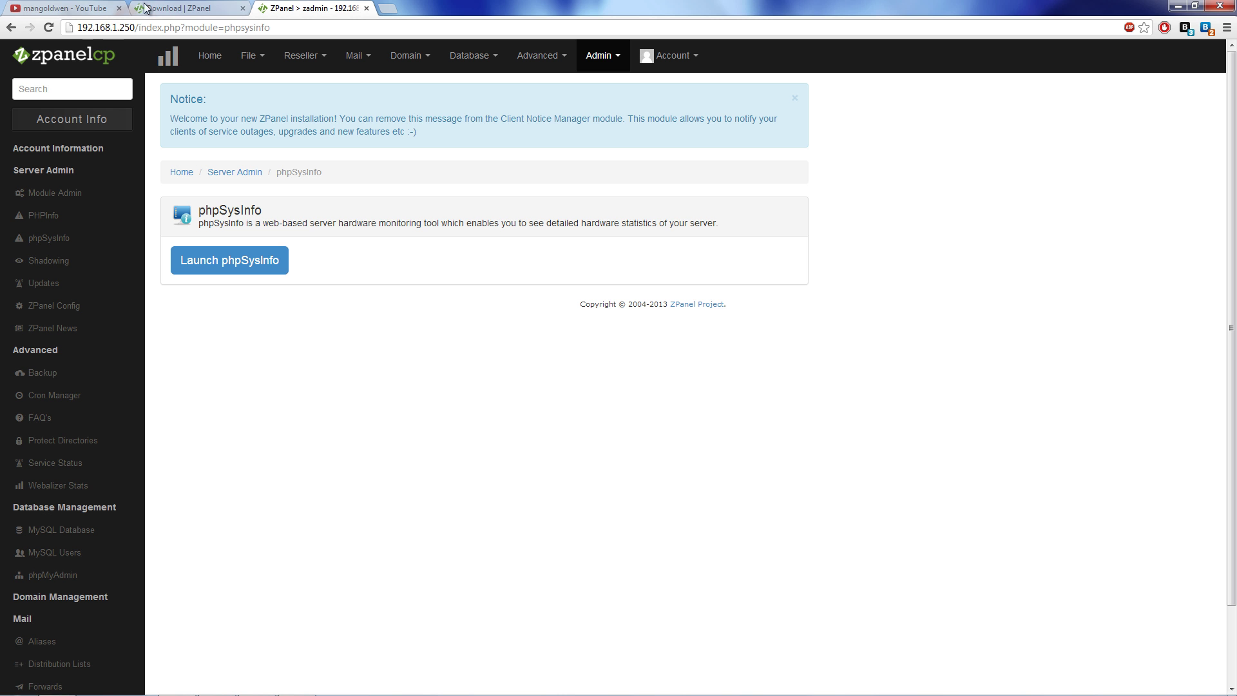
- Open the Forums from the Support section of the ZPanel website and look over the community and support forum list
left_click(201, 8)
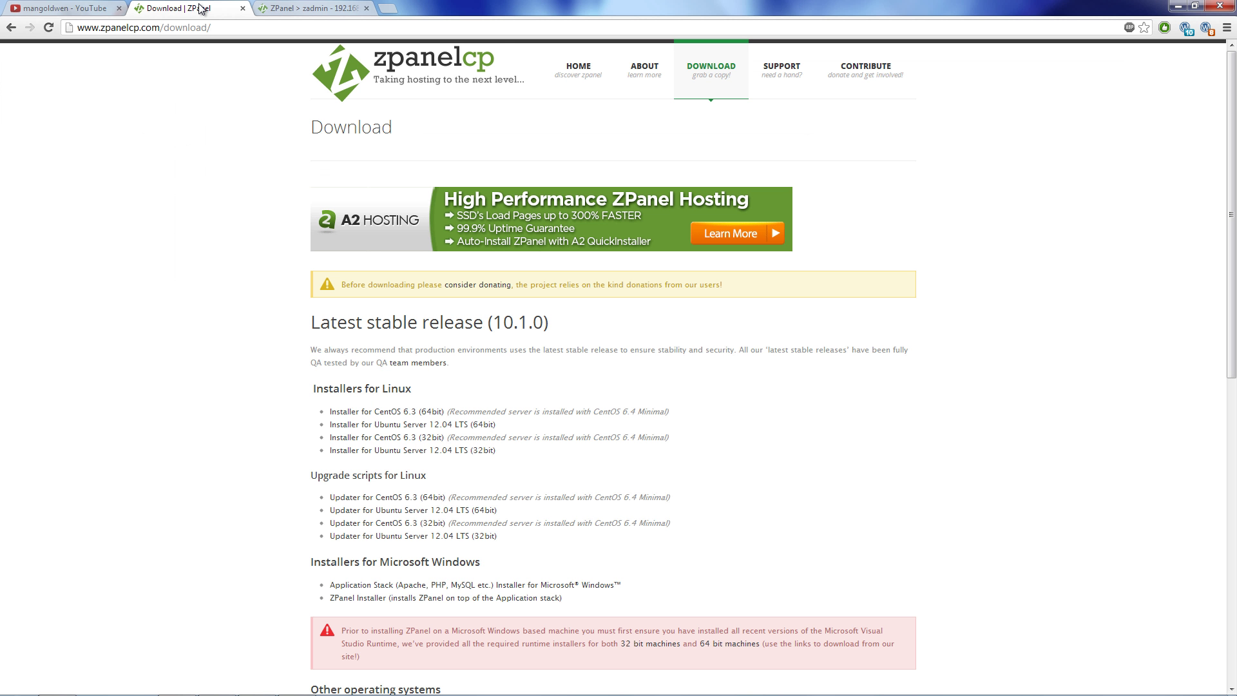
mouse_move(712, 73)
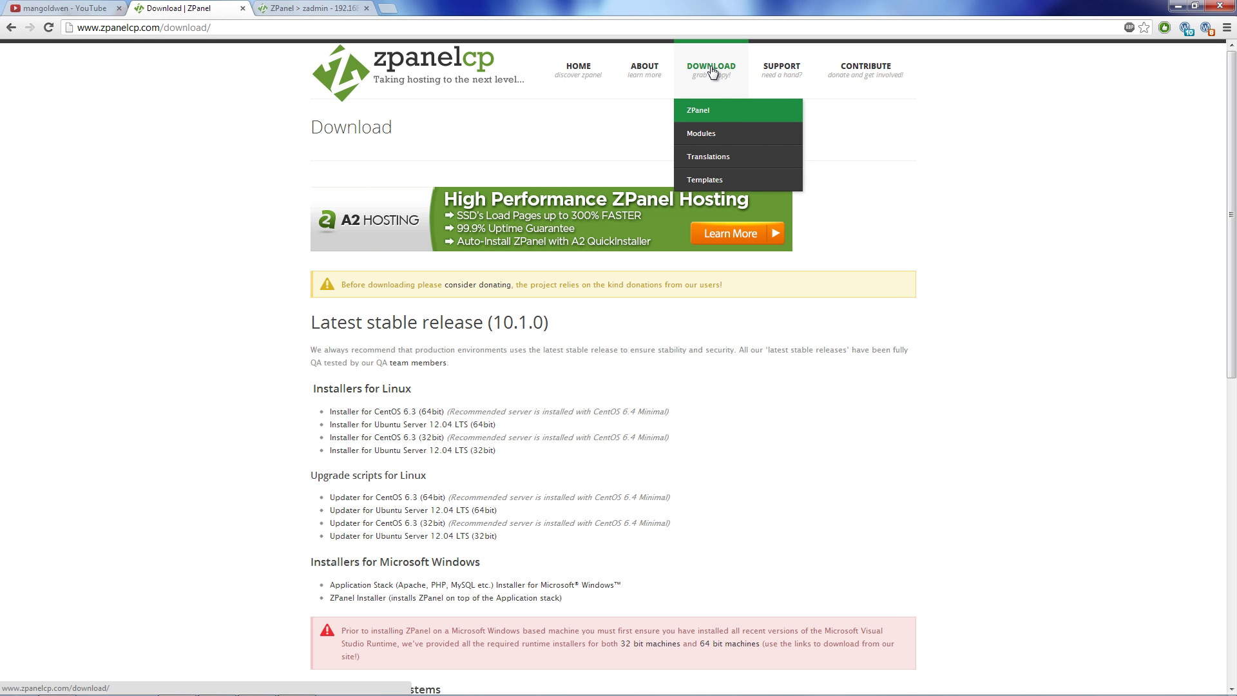
mouse_move(780, 76)
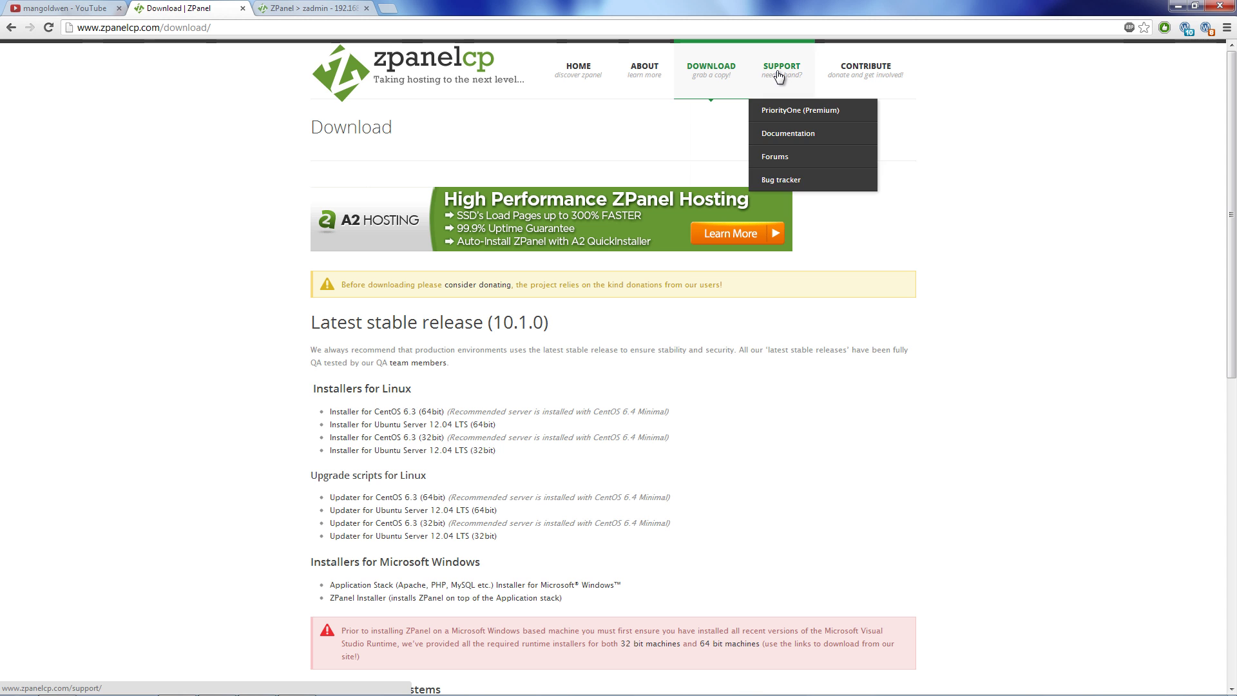
left_click(781, 157)
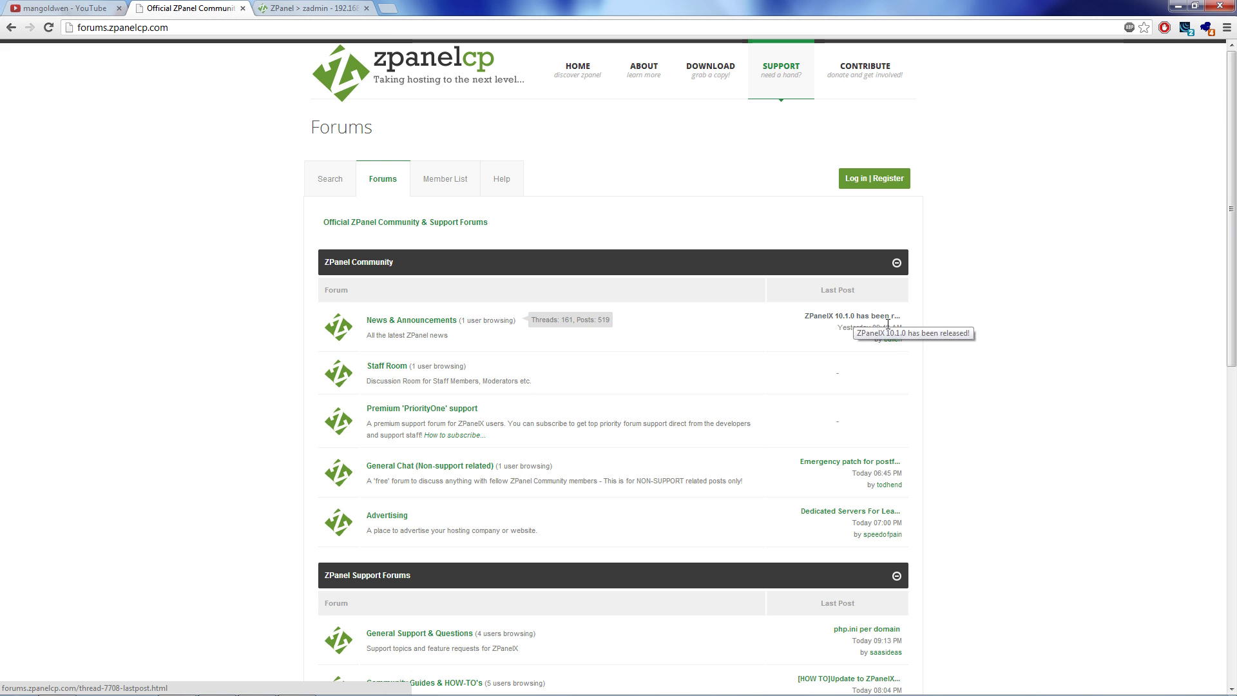
scroll(1049, 380, "down", 1)
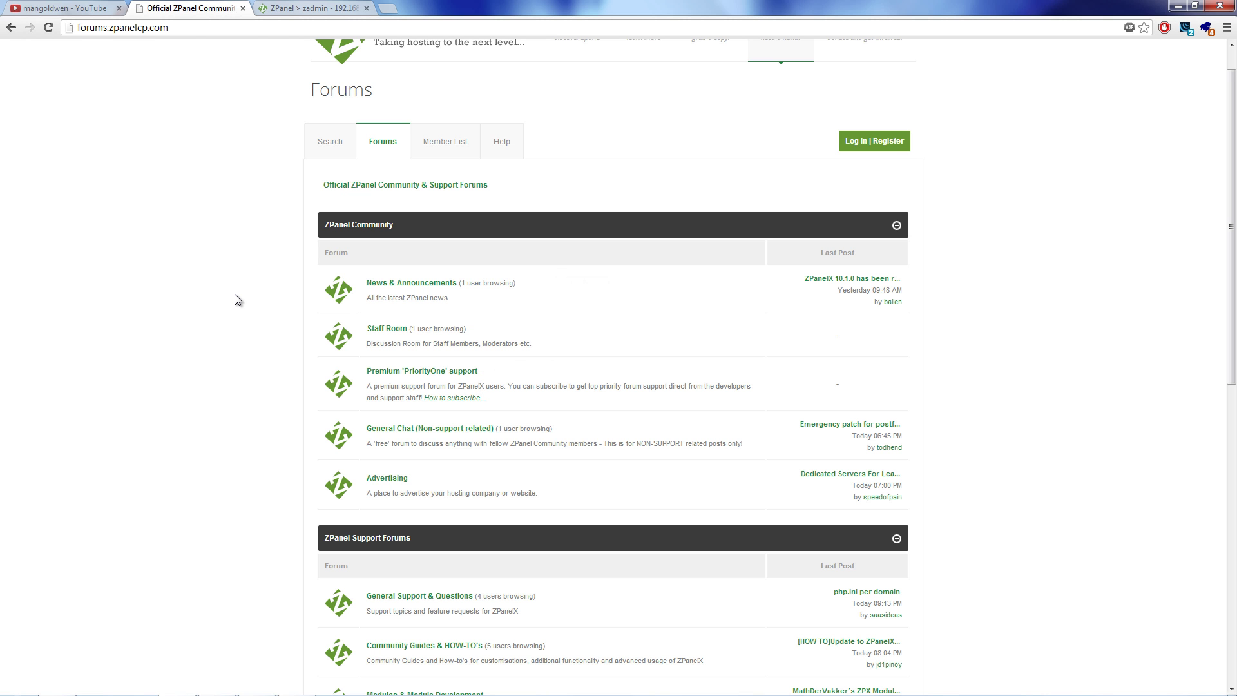
scroll(222, 257, "up", 1)
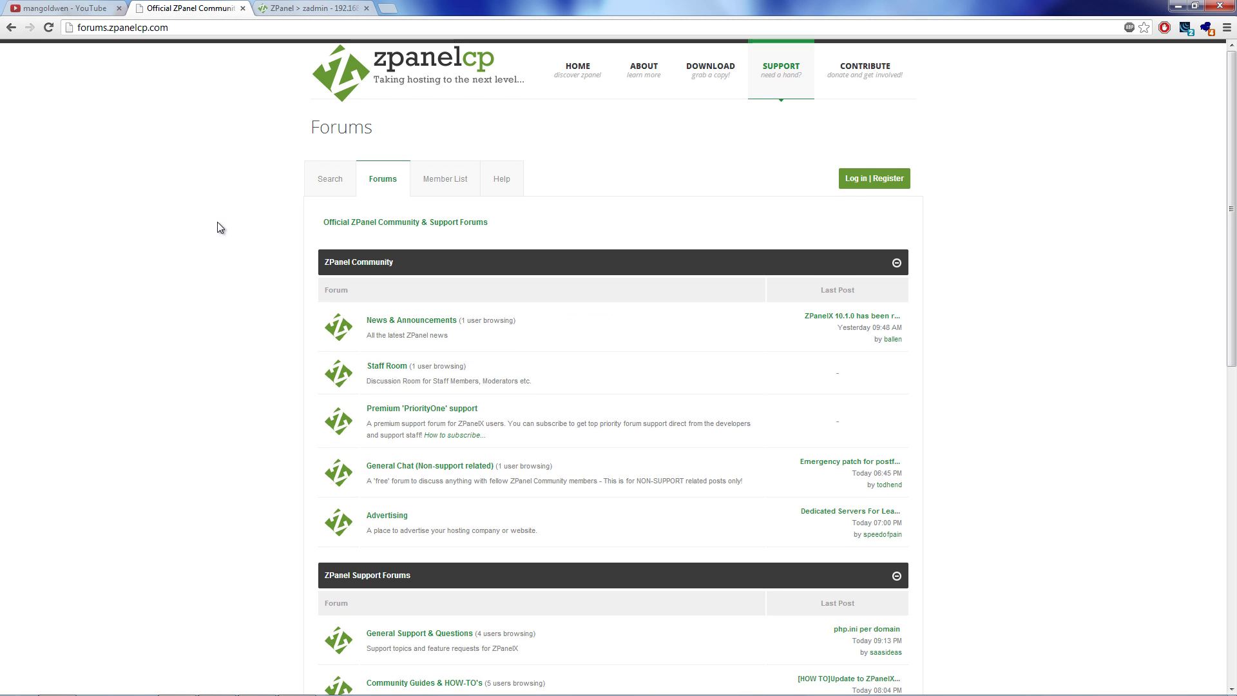
- Switch to the YouTube channel page and look over its recent uploads, popular uploads and playlists
left_click(52, 9)
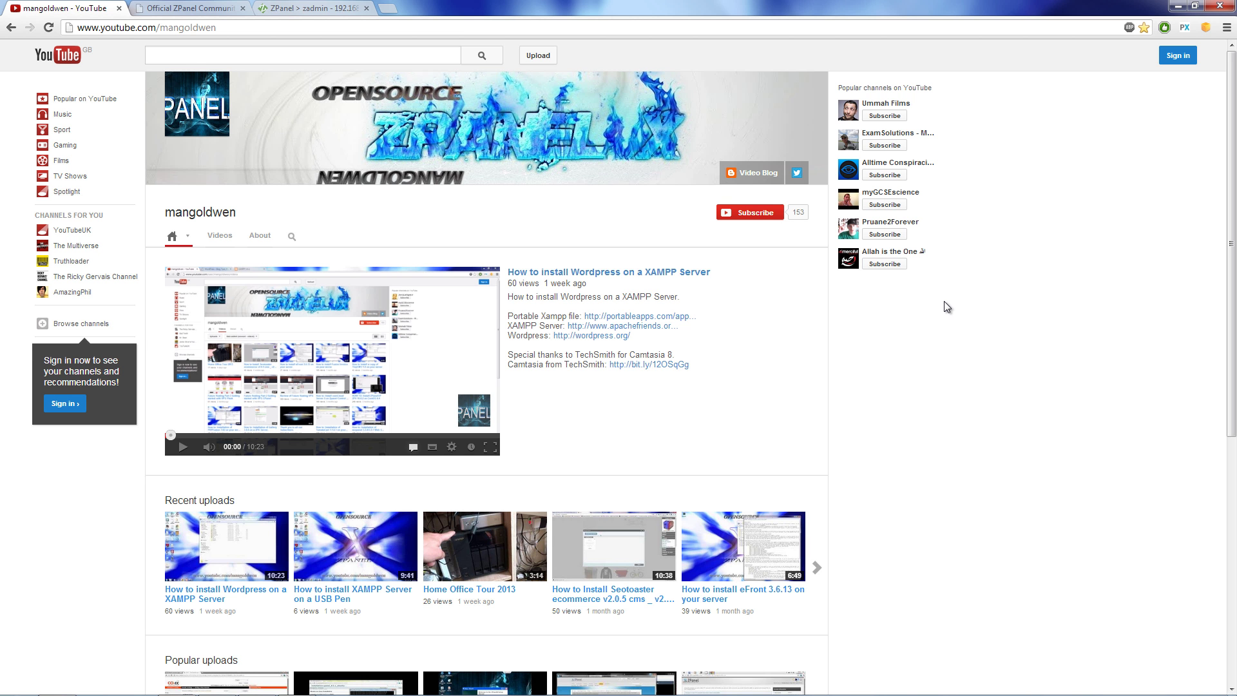
scroll(964, 425, "down", 7)
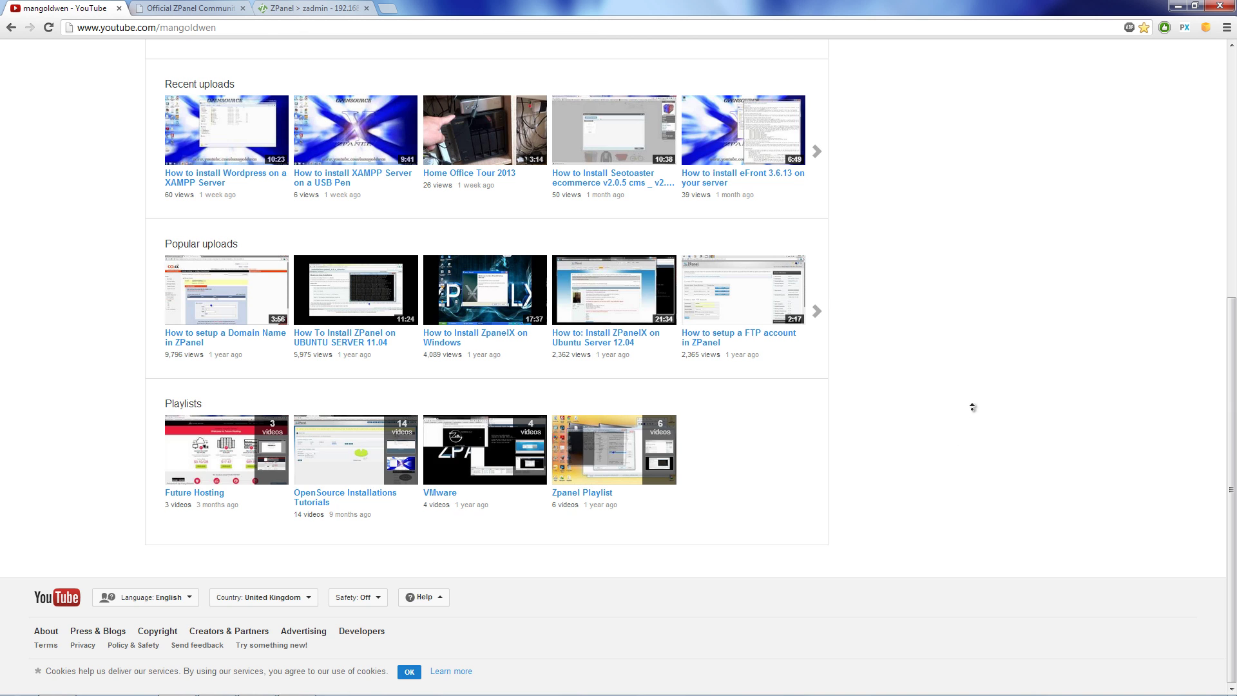
scroll(969, 406, "up", 7)
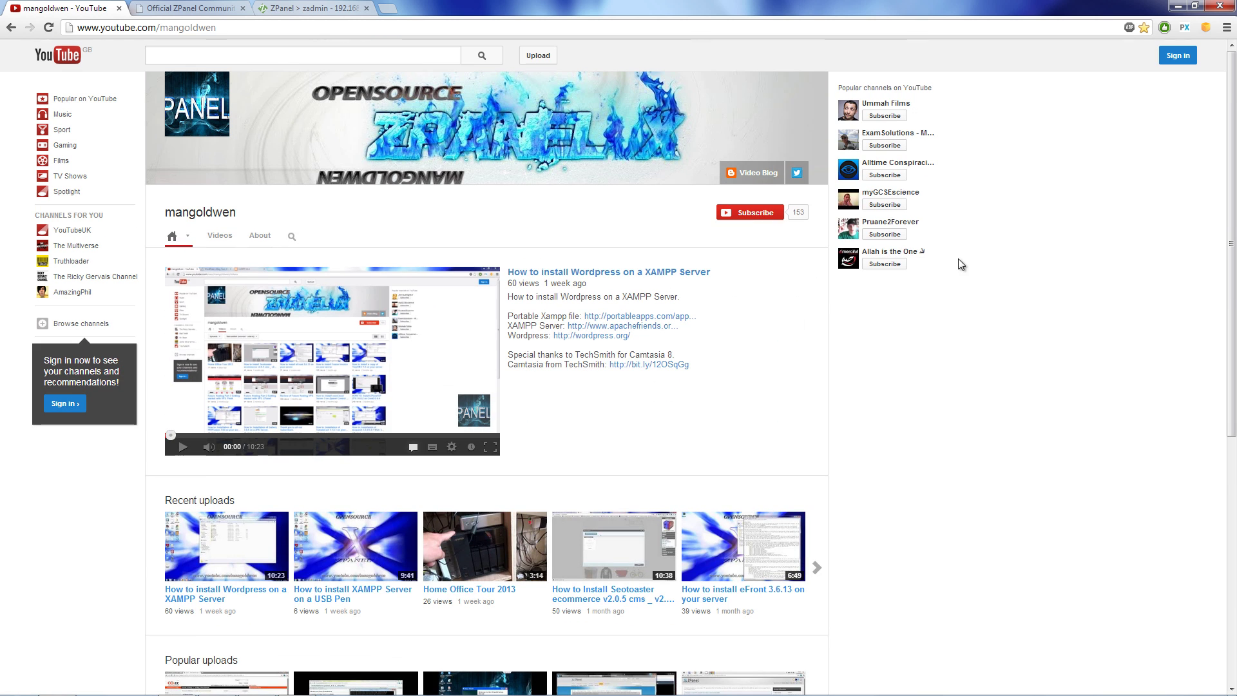
- View the page of the video "How to install Wordpress on a XAMPP Server" with playback paused, and return to the channel page
left_click(235, 533)
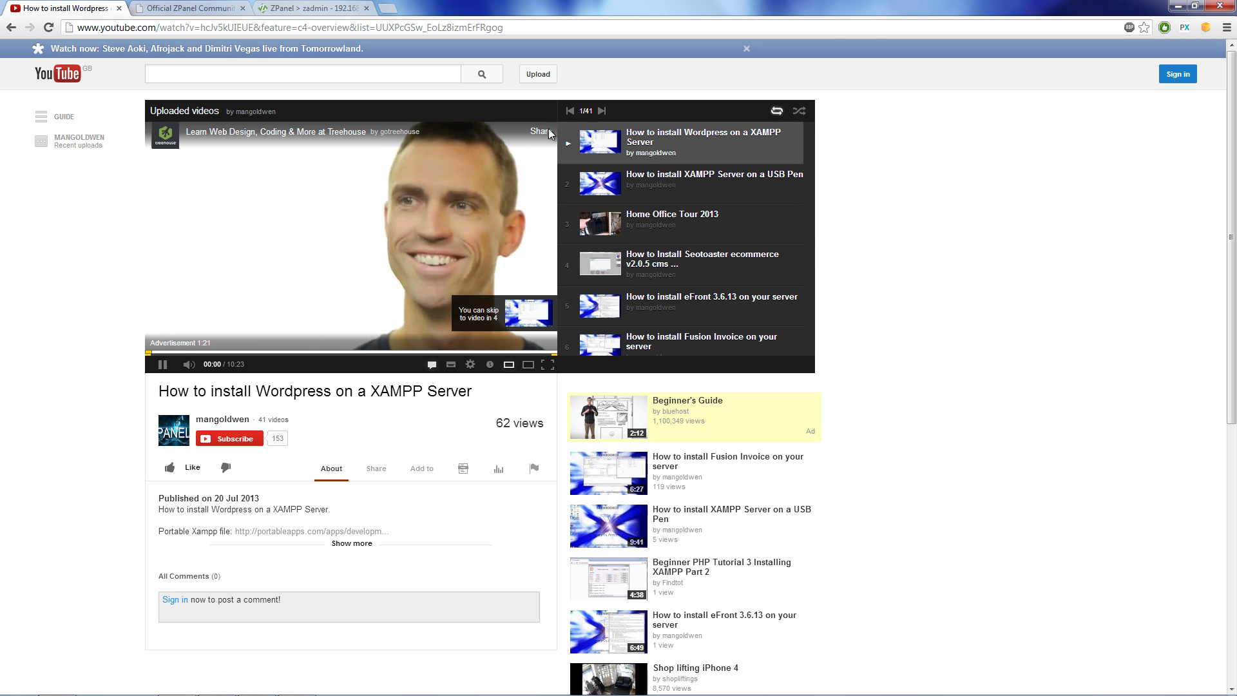
left_click(163, 365)
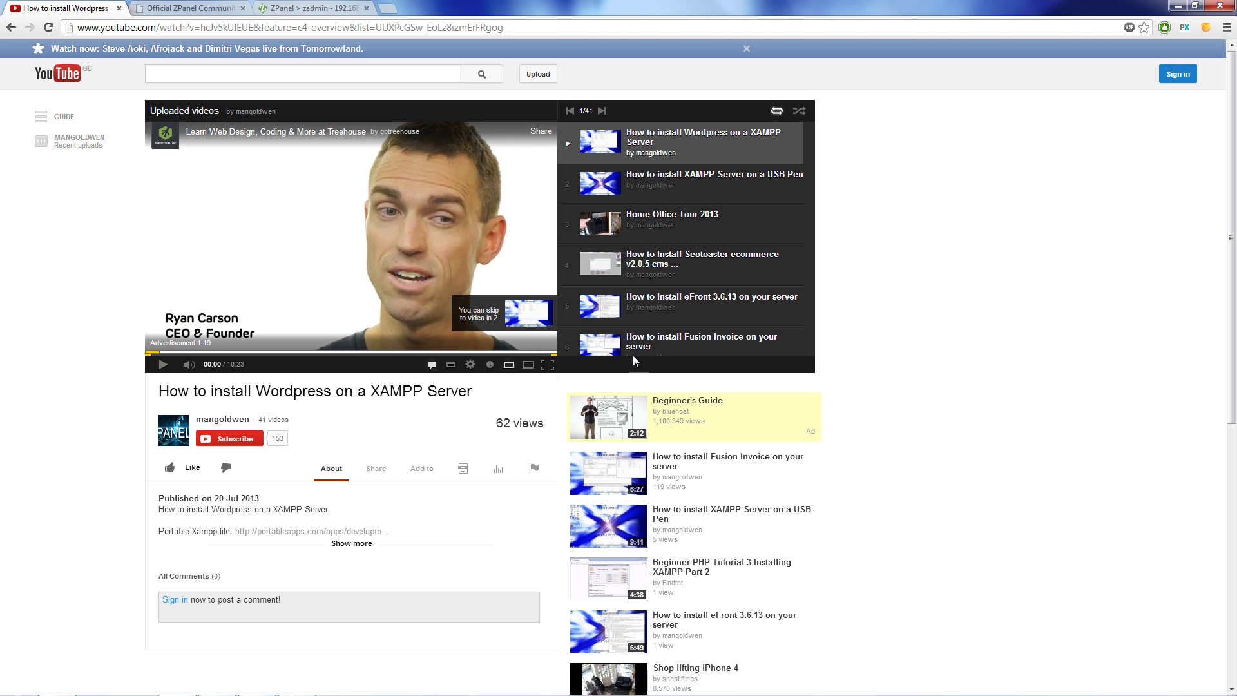
scroll(1107, 490, "down", 7)
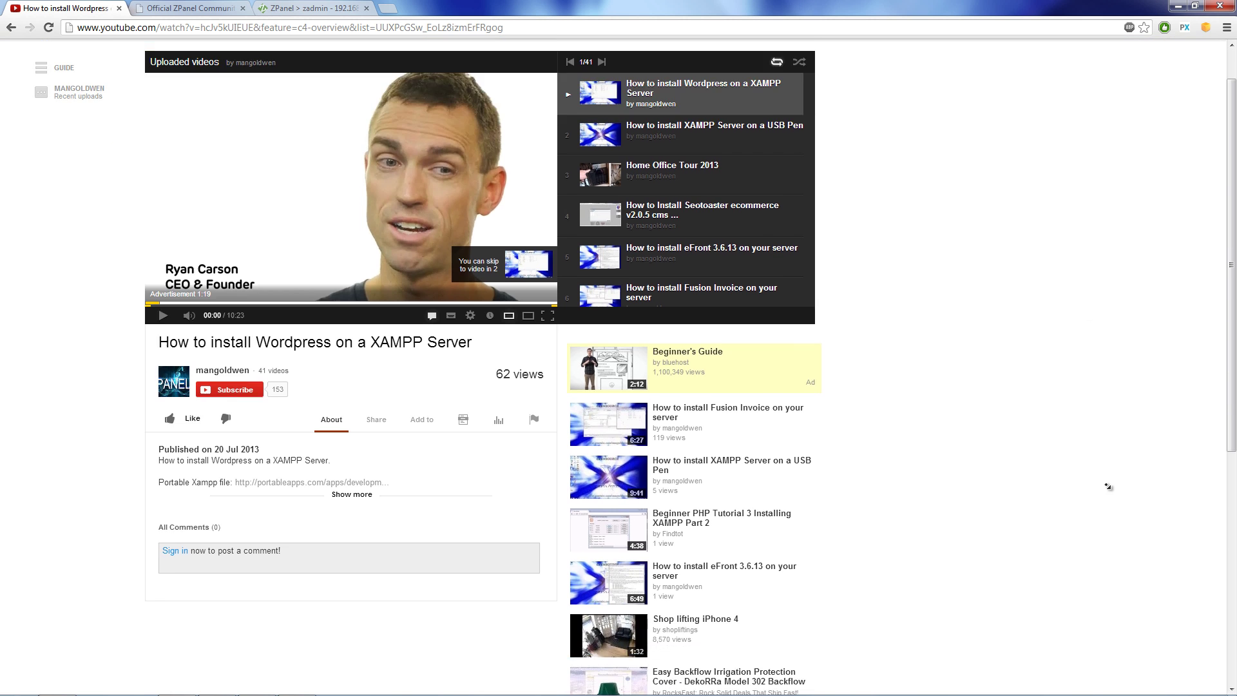
scroll(1037, 280, "up", 7)
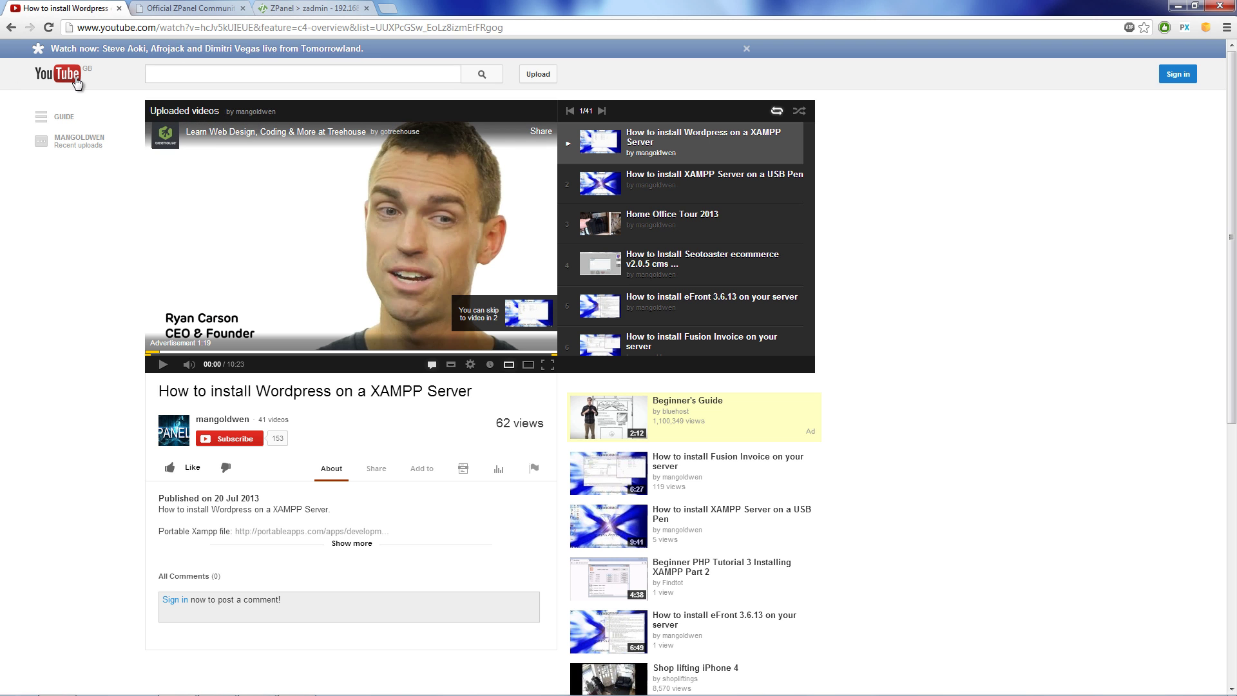
left_click(11, 29)
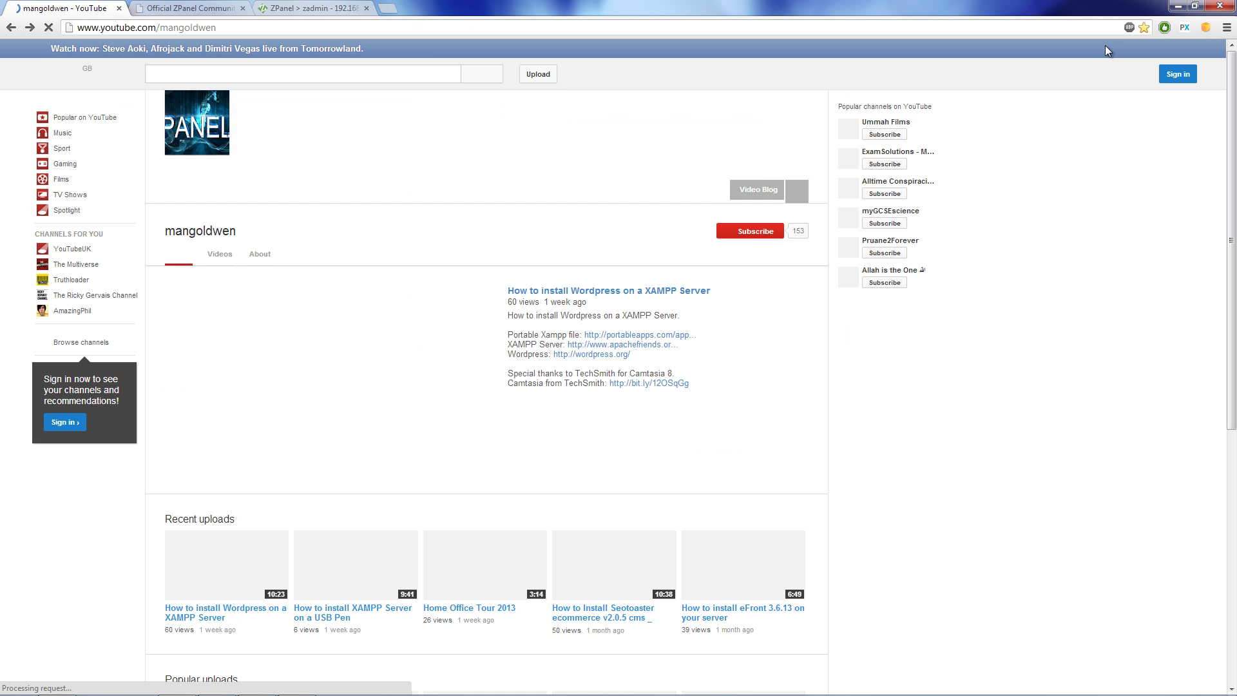
left_click(1175, 8)
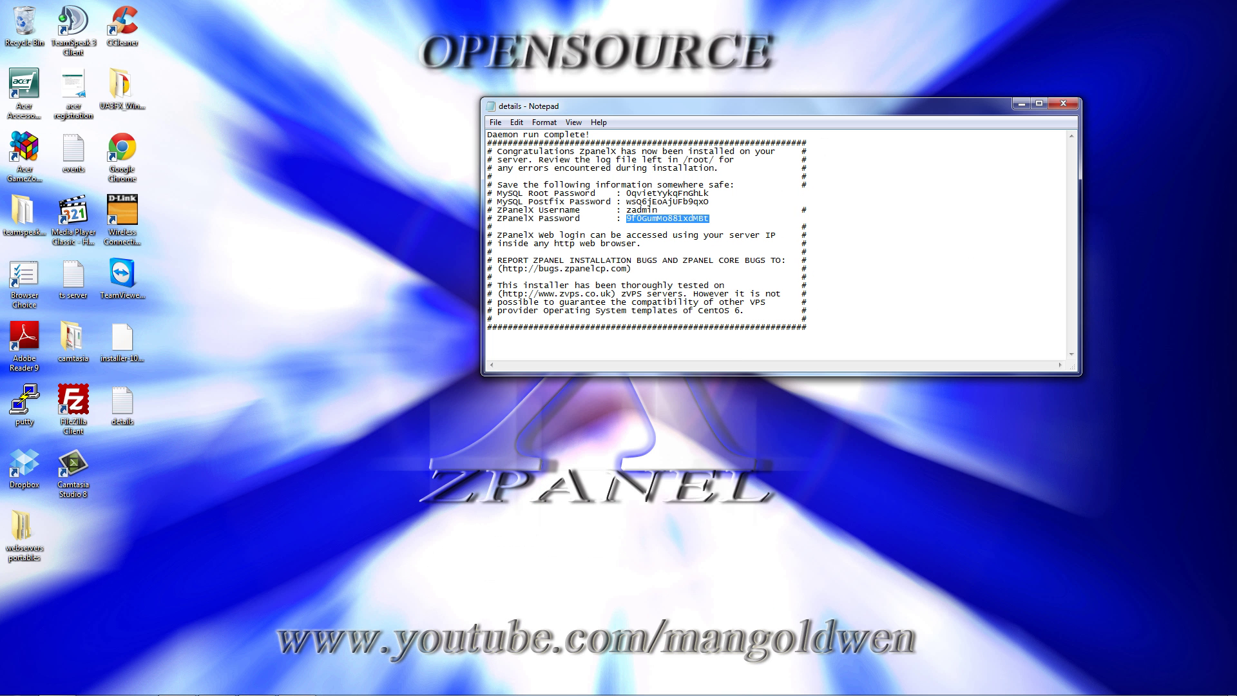
left_click(256, 688)
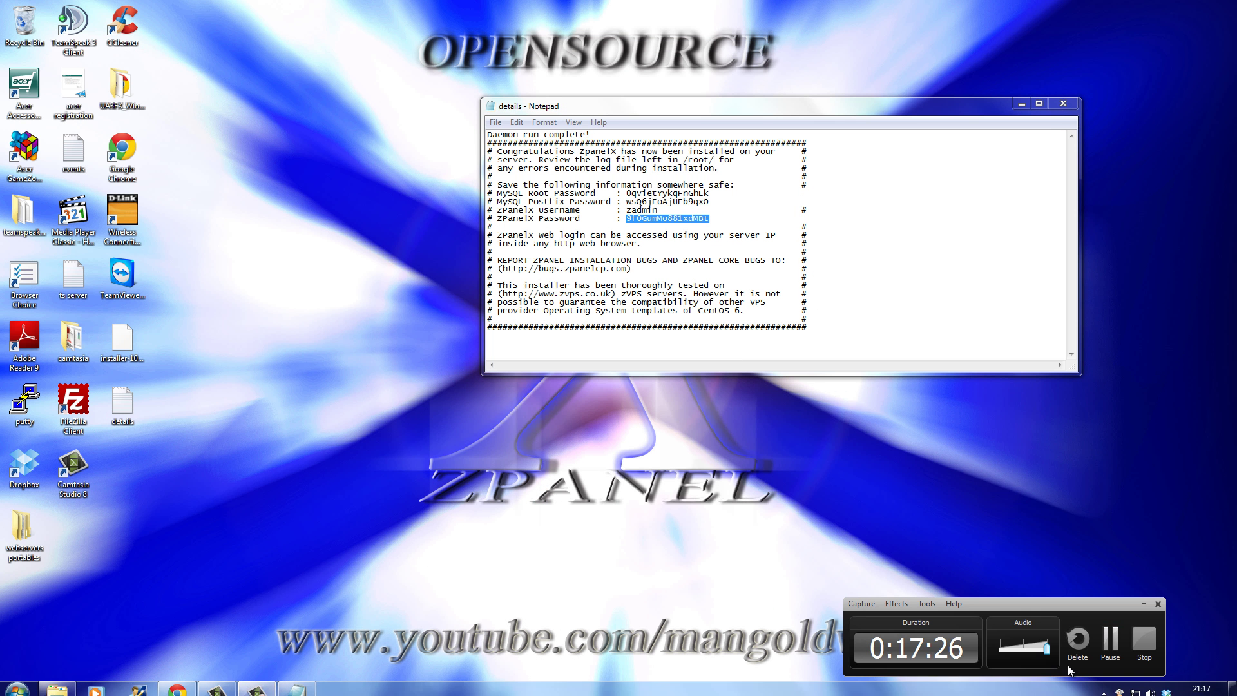